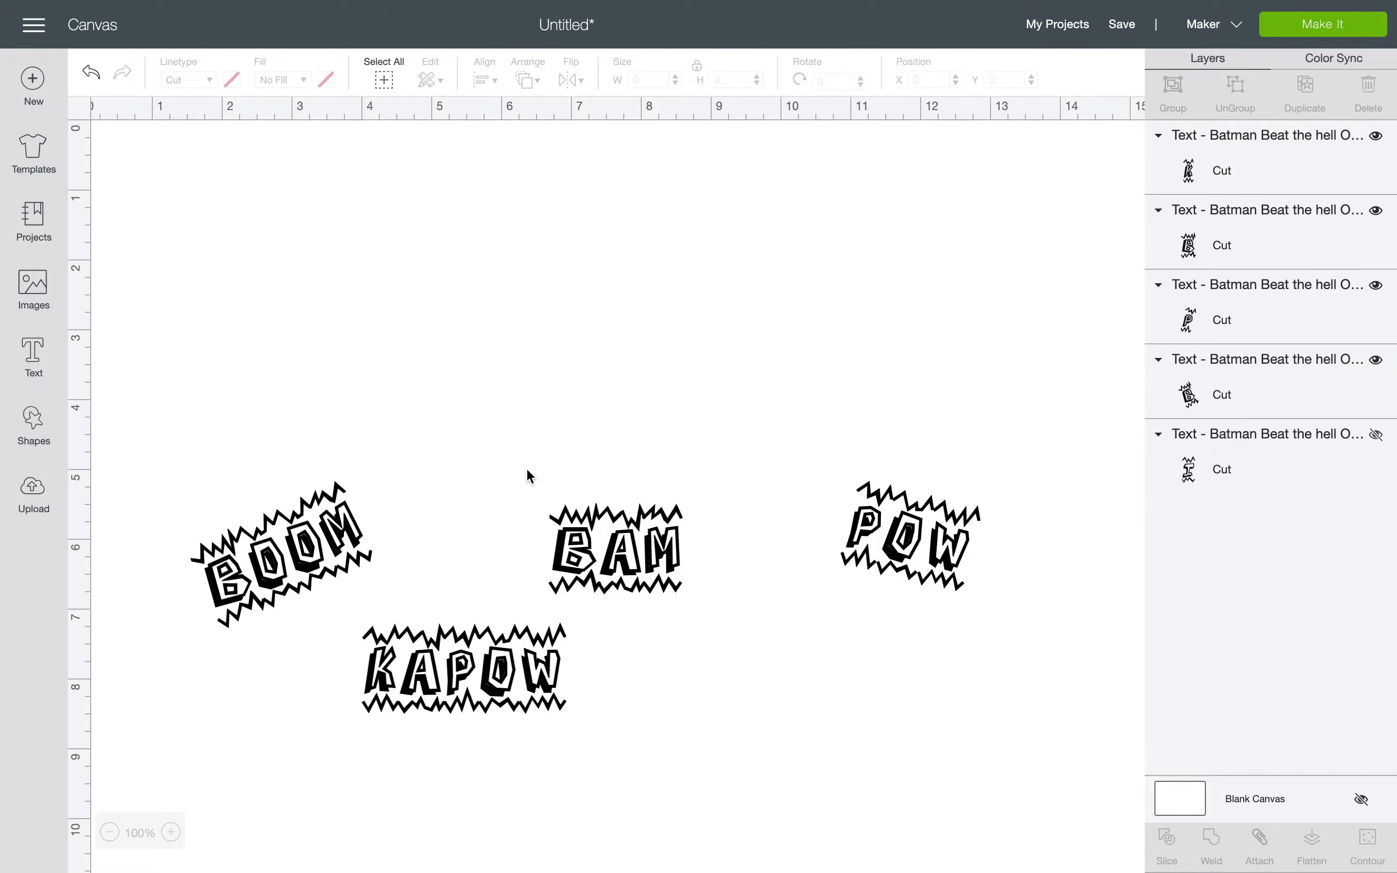
- Move the BAM text up slightly and place the KAPOW text beneath it at X 5.667, Y 7
scroll(528, 475, "down", 2)
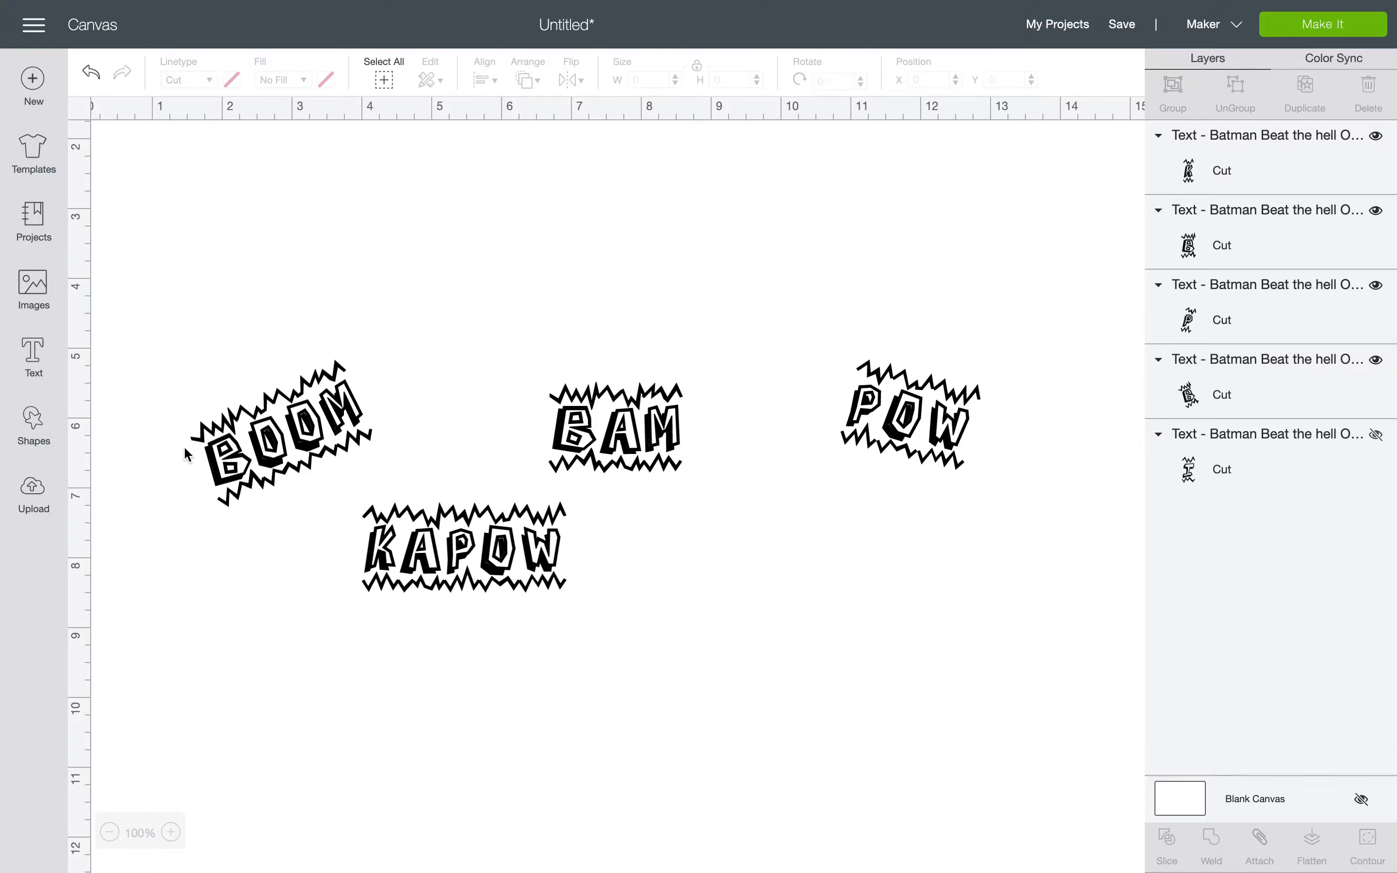
left_click_drag(639, 431, 639, 376)
left_click_drag(523, 525, 638, 509)
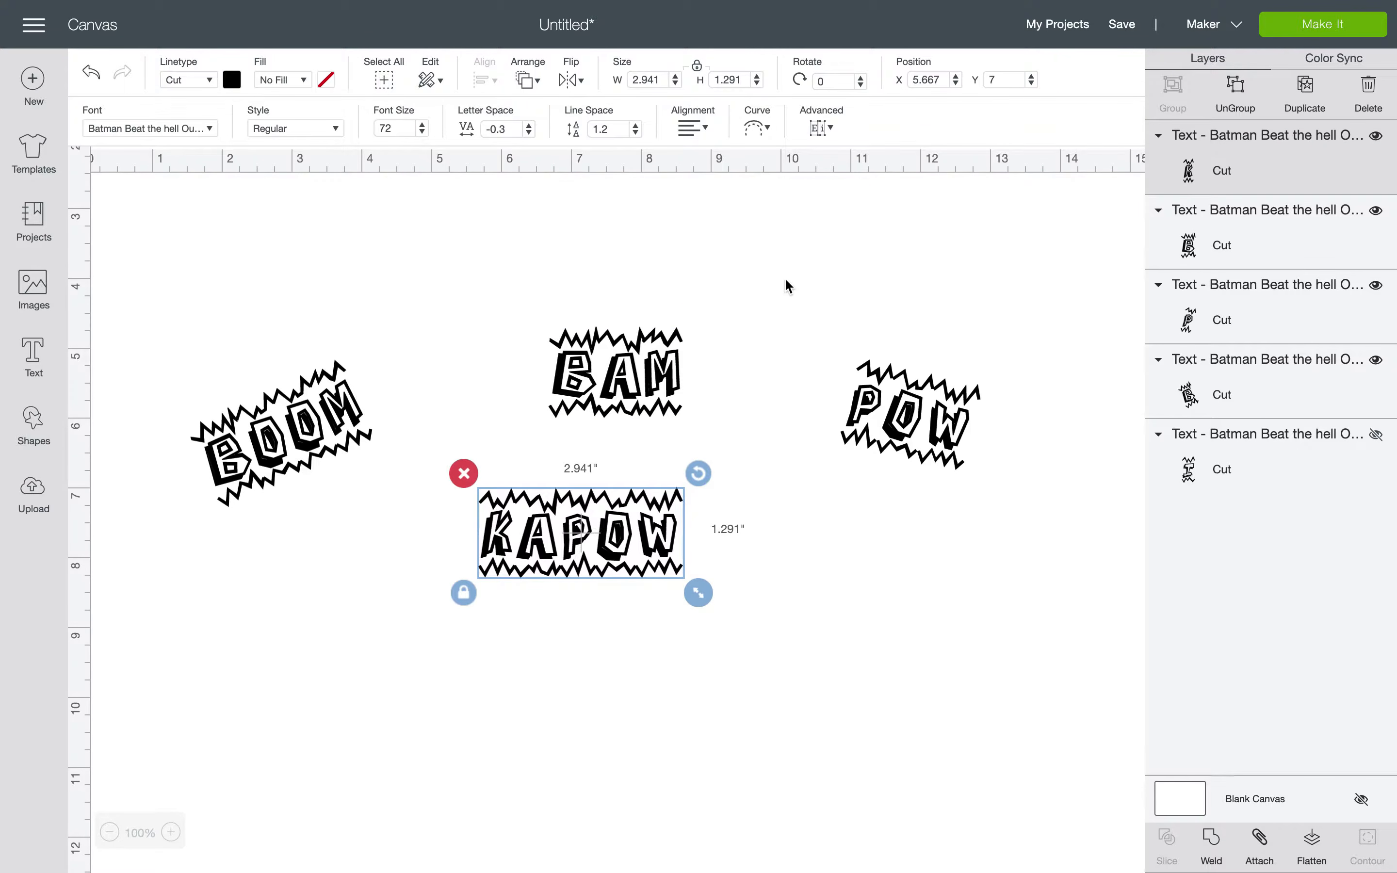
left_click(807, 279)
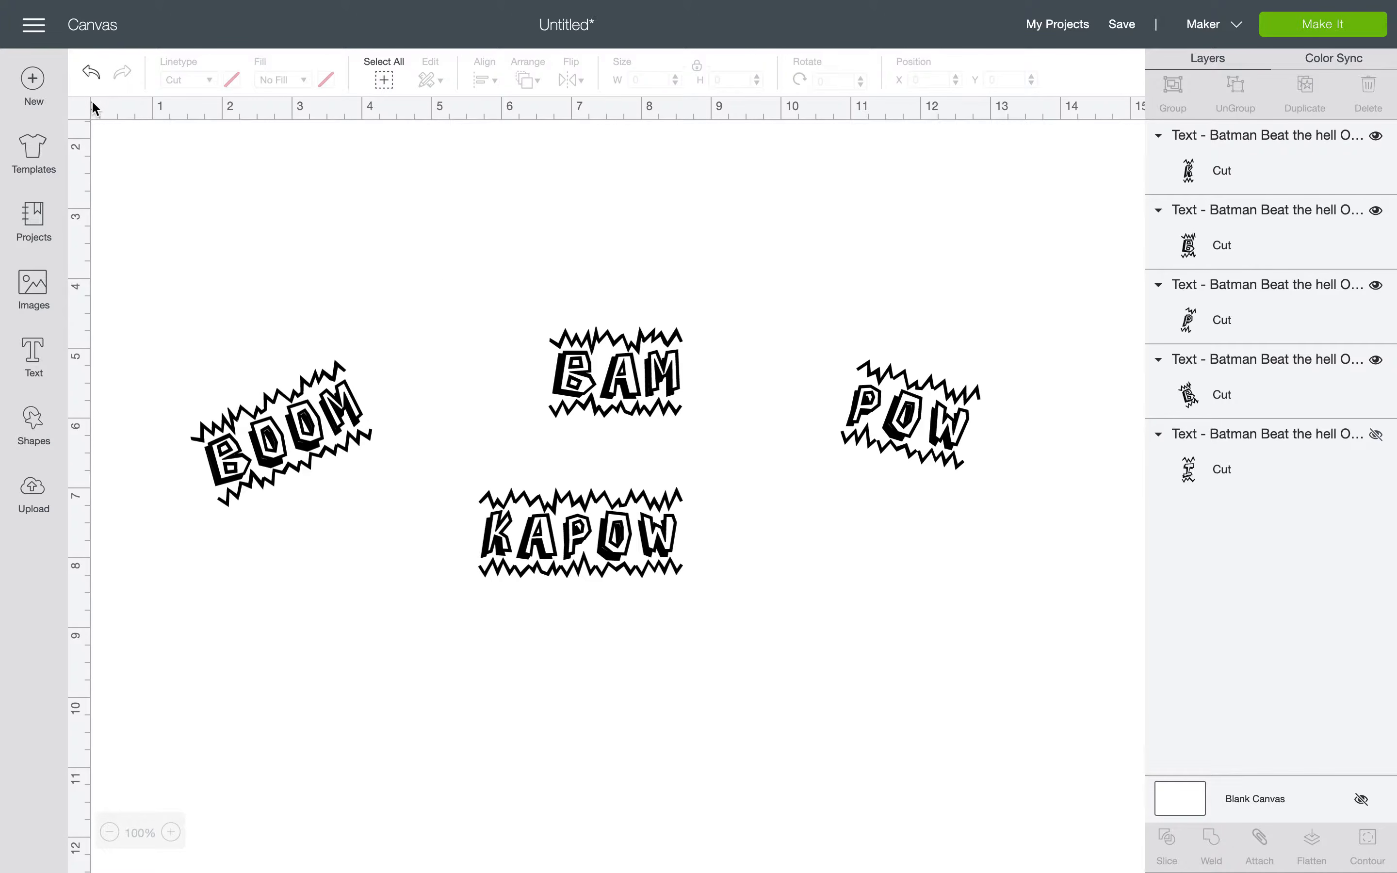
- Open the custom materials list for the Maker : 0 USB machine
left_click(43, 32)
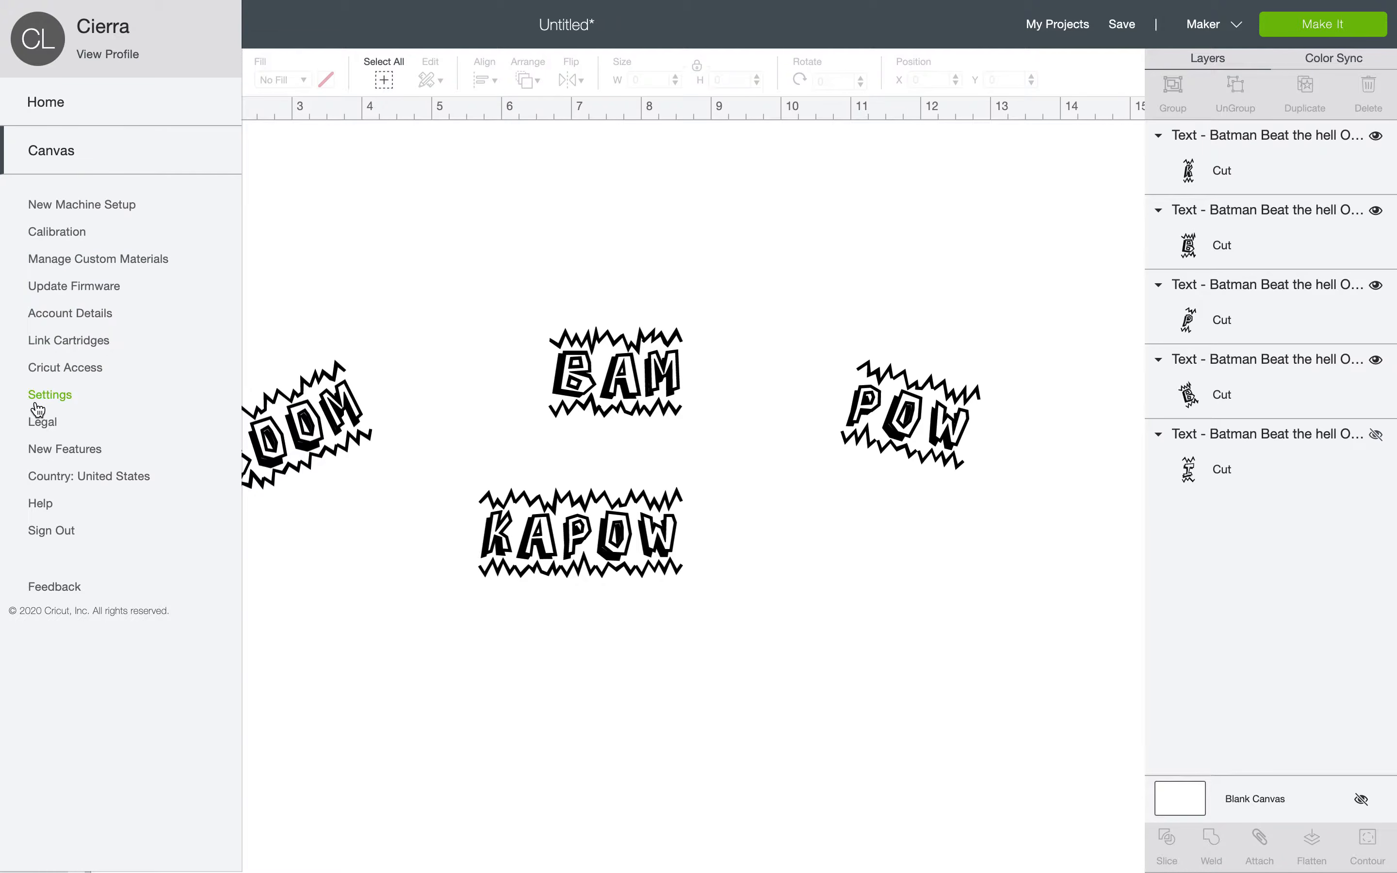
left_click(346, 199)
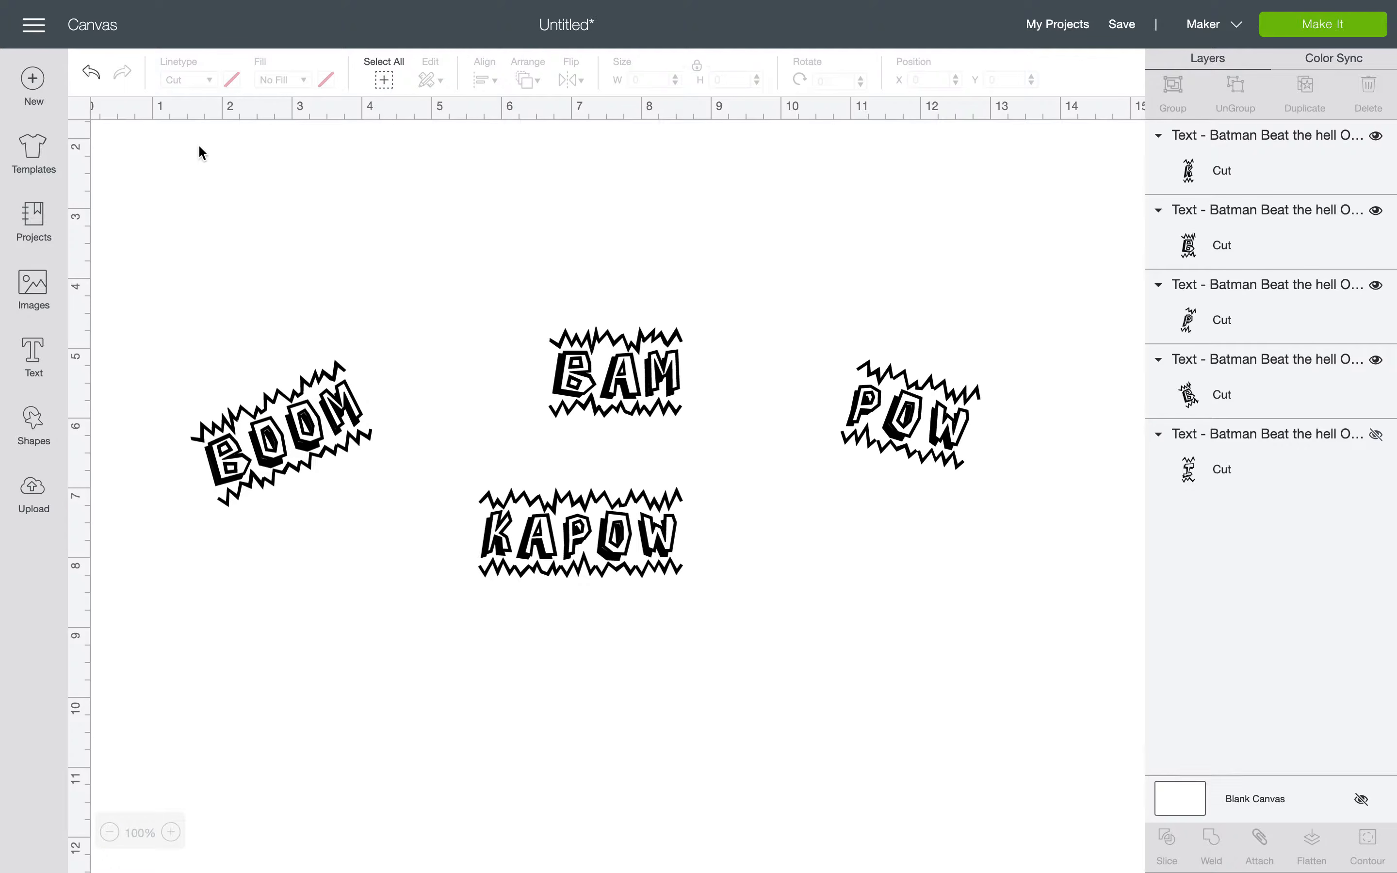
left_click(33, 34)
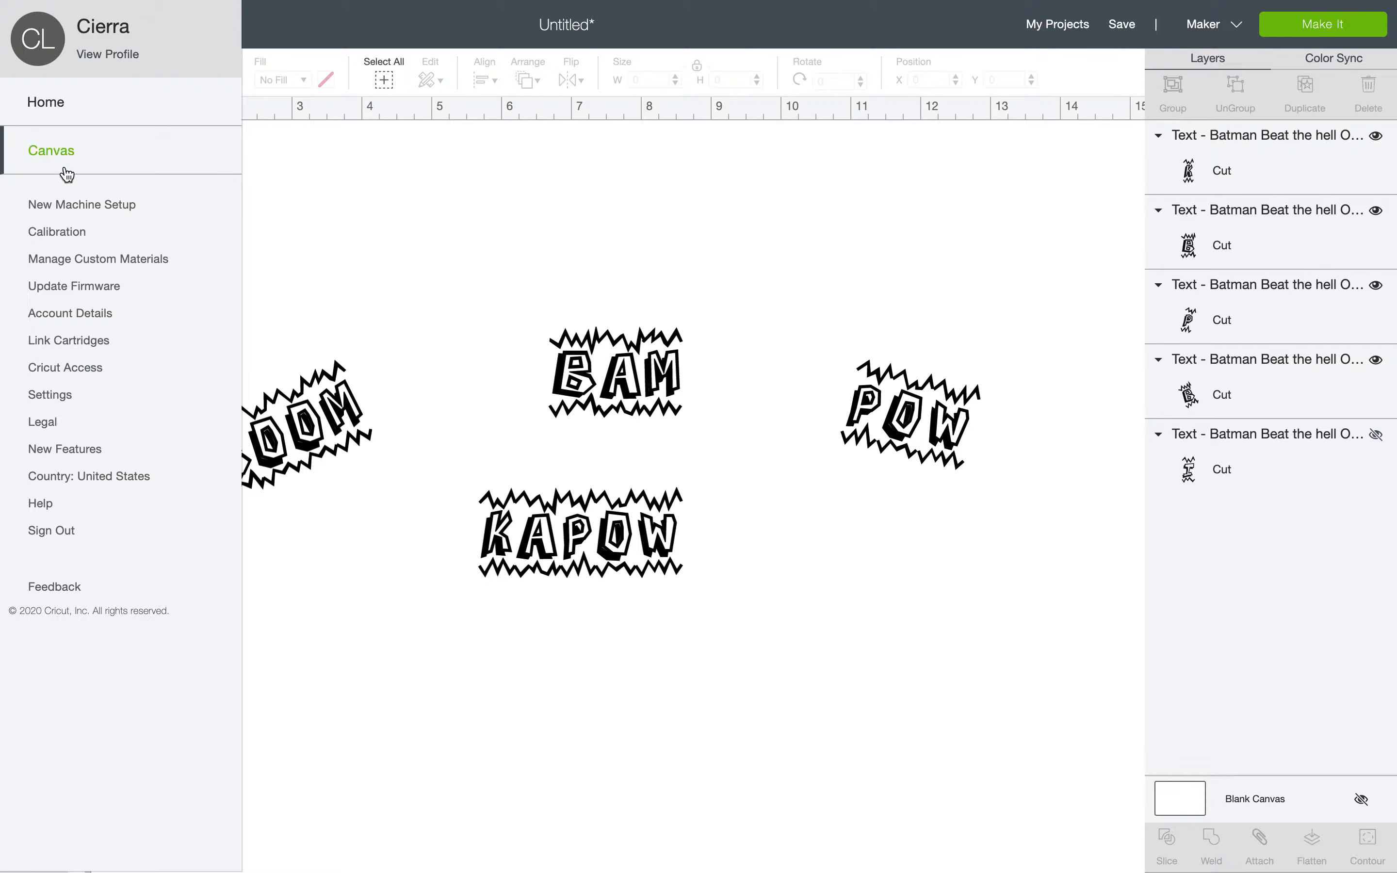
left_click(39, 268)
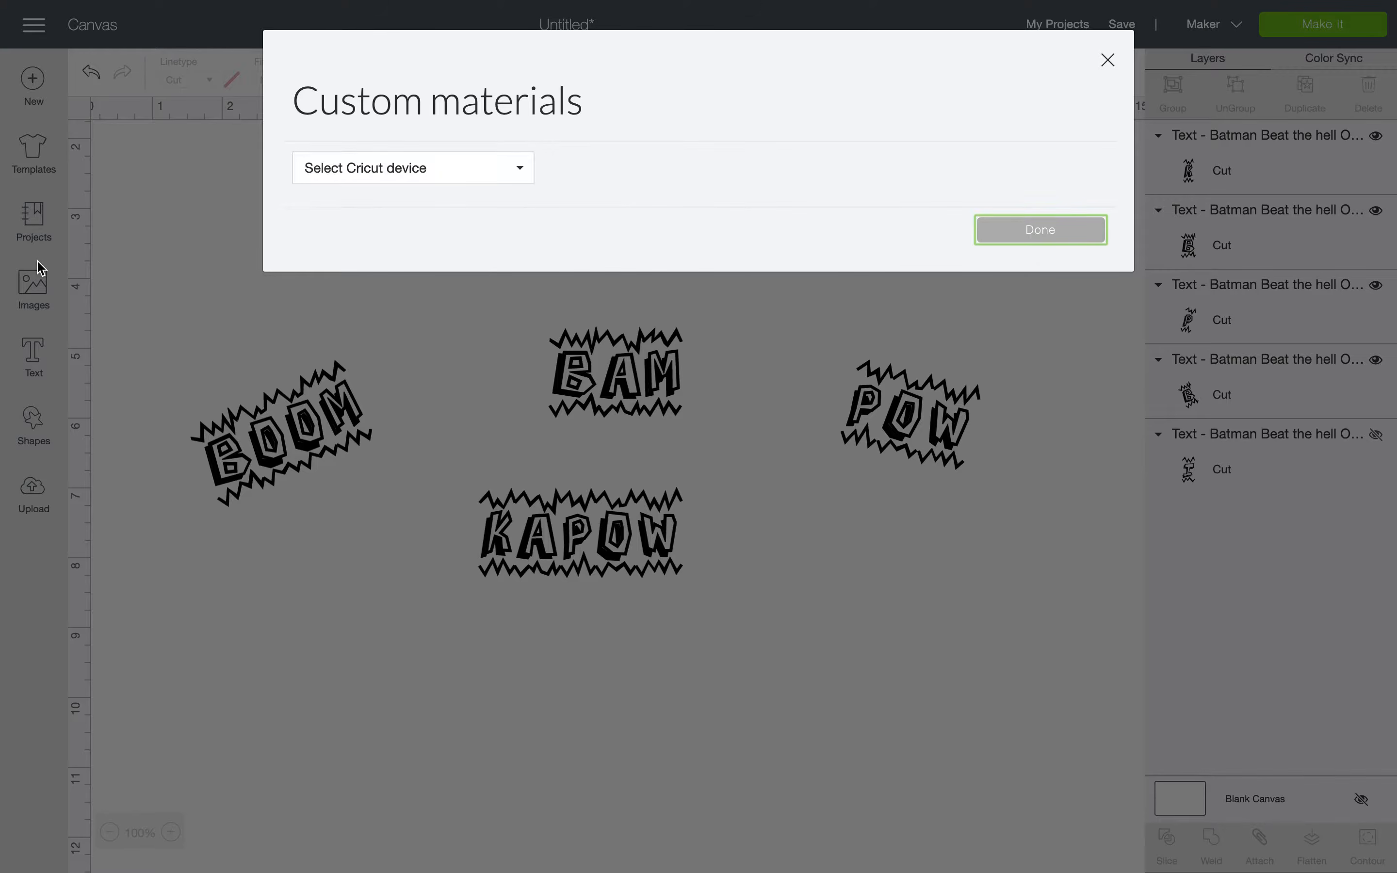
left_click(487, 164)
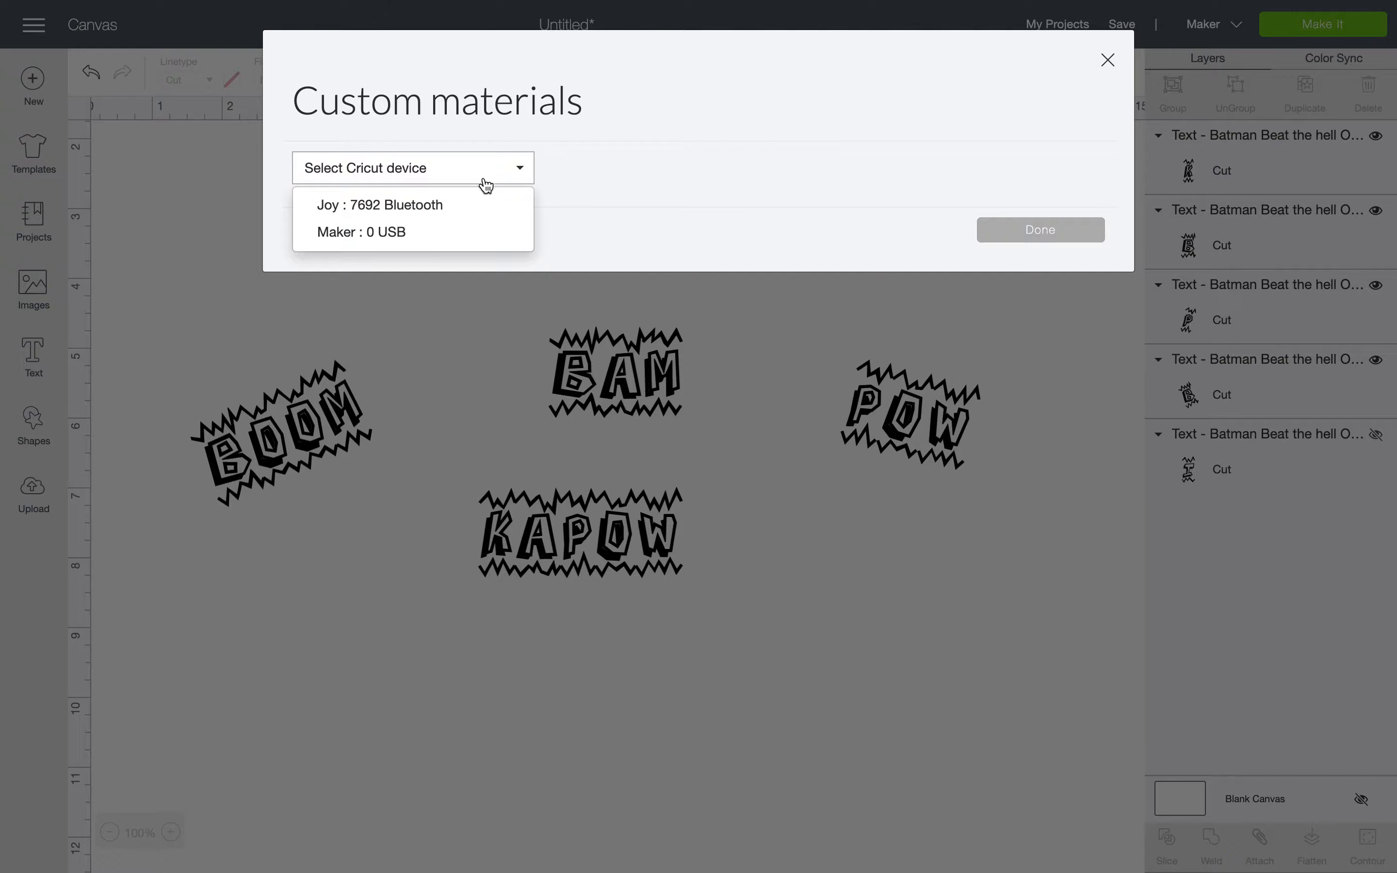
left_click(462, 233)
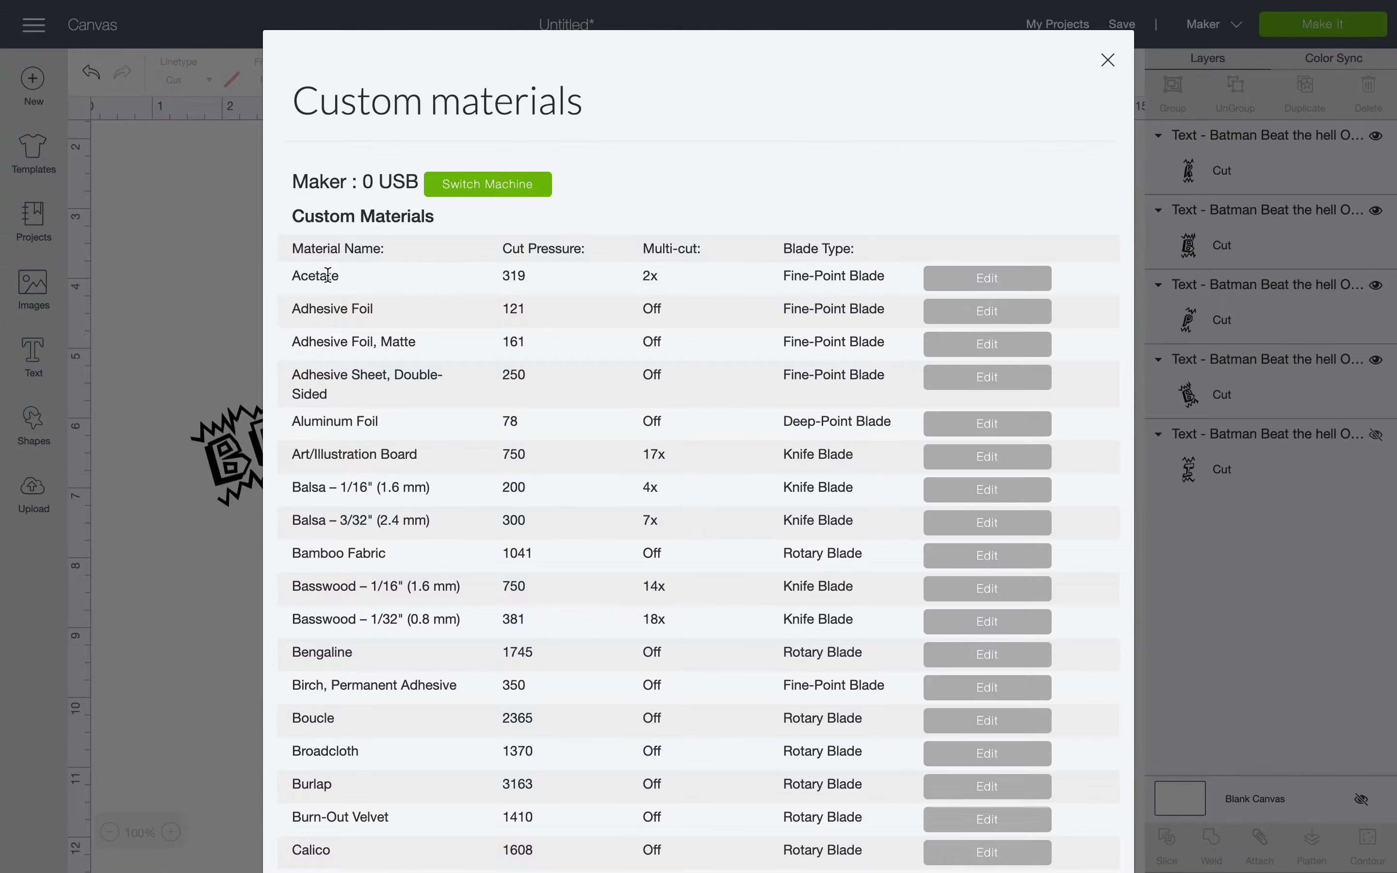
- Look through the Maker's full custom materials list and the settings given for each material
scroll(385, 664, "down", 5)
scroll(386, 664, "down", 15)
scroll(385, 664, "down", 15)
scroll(386, 667, "down", 15)
scroll(386, 666, "down", 15)
scroll(386, 665, "down", 10)
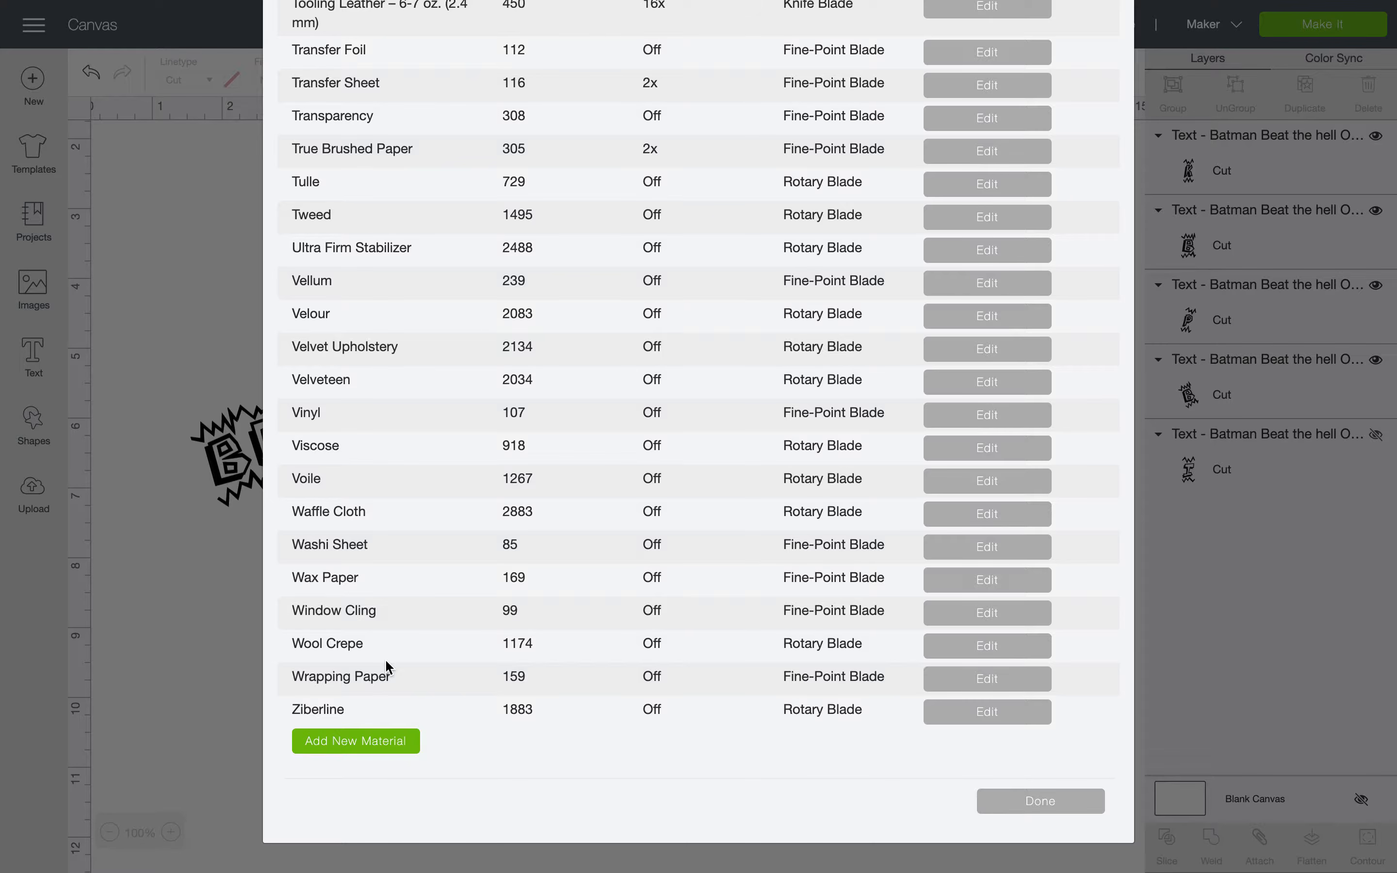
scroll(386, 661, "up", 20)
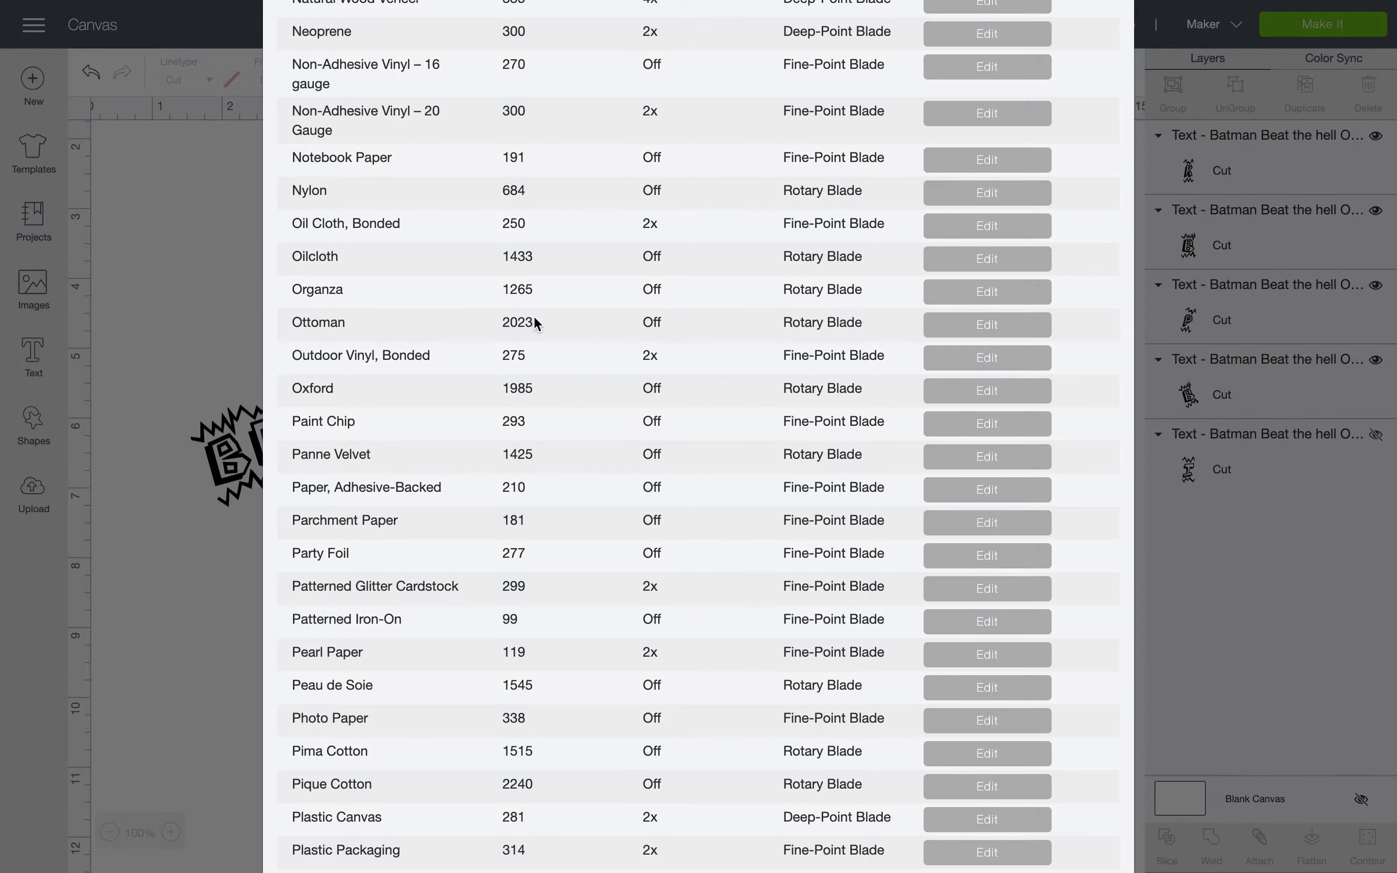
scroll(552, 330, "up", 7)
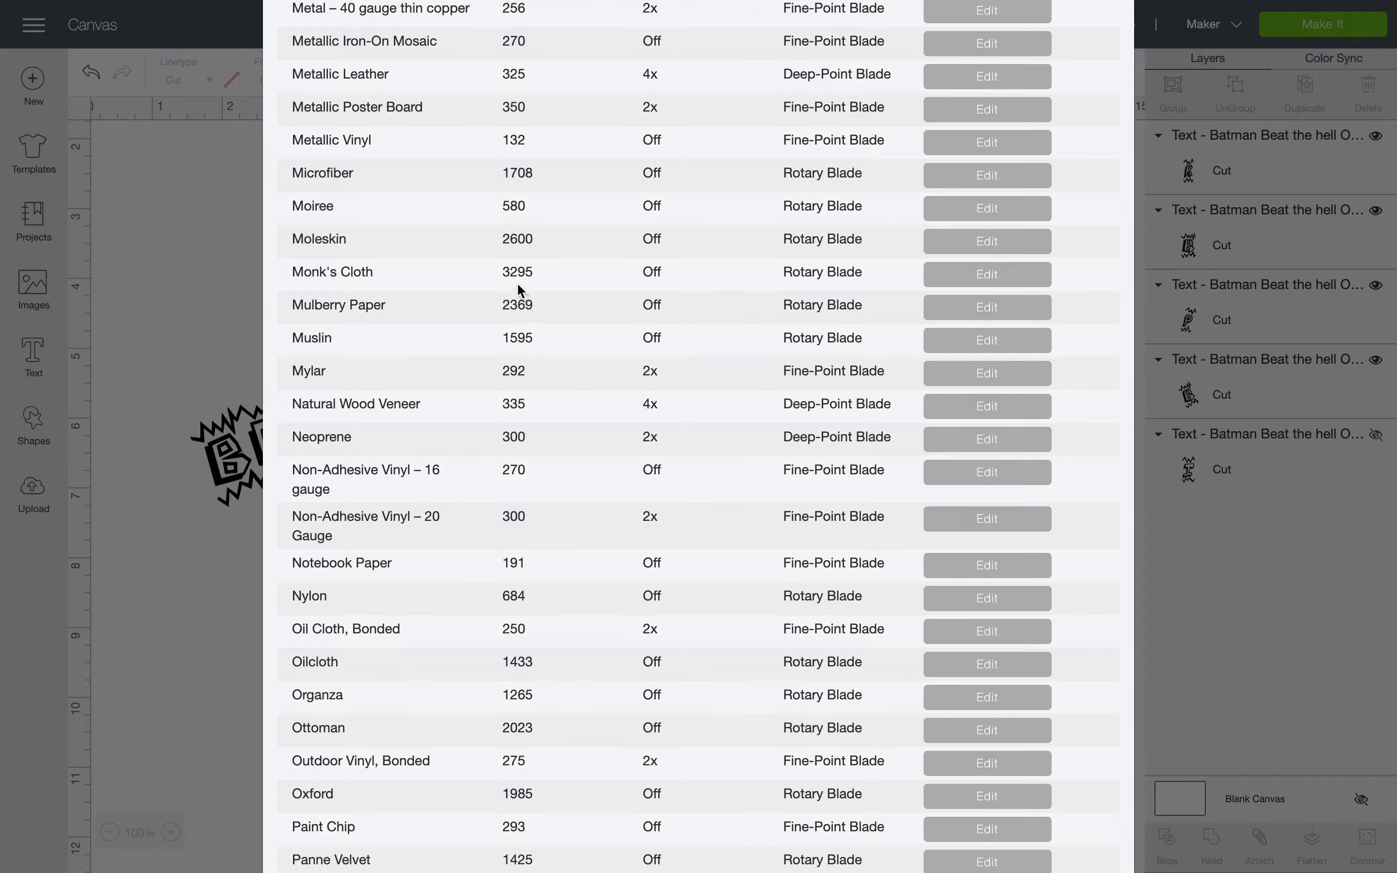
scroll(546, 285, "up", 3)
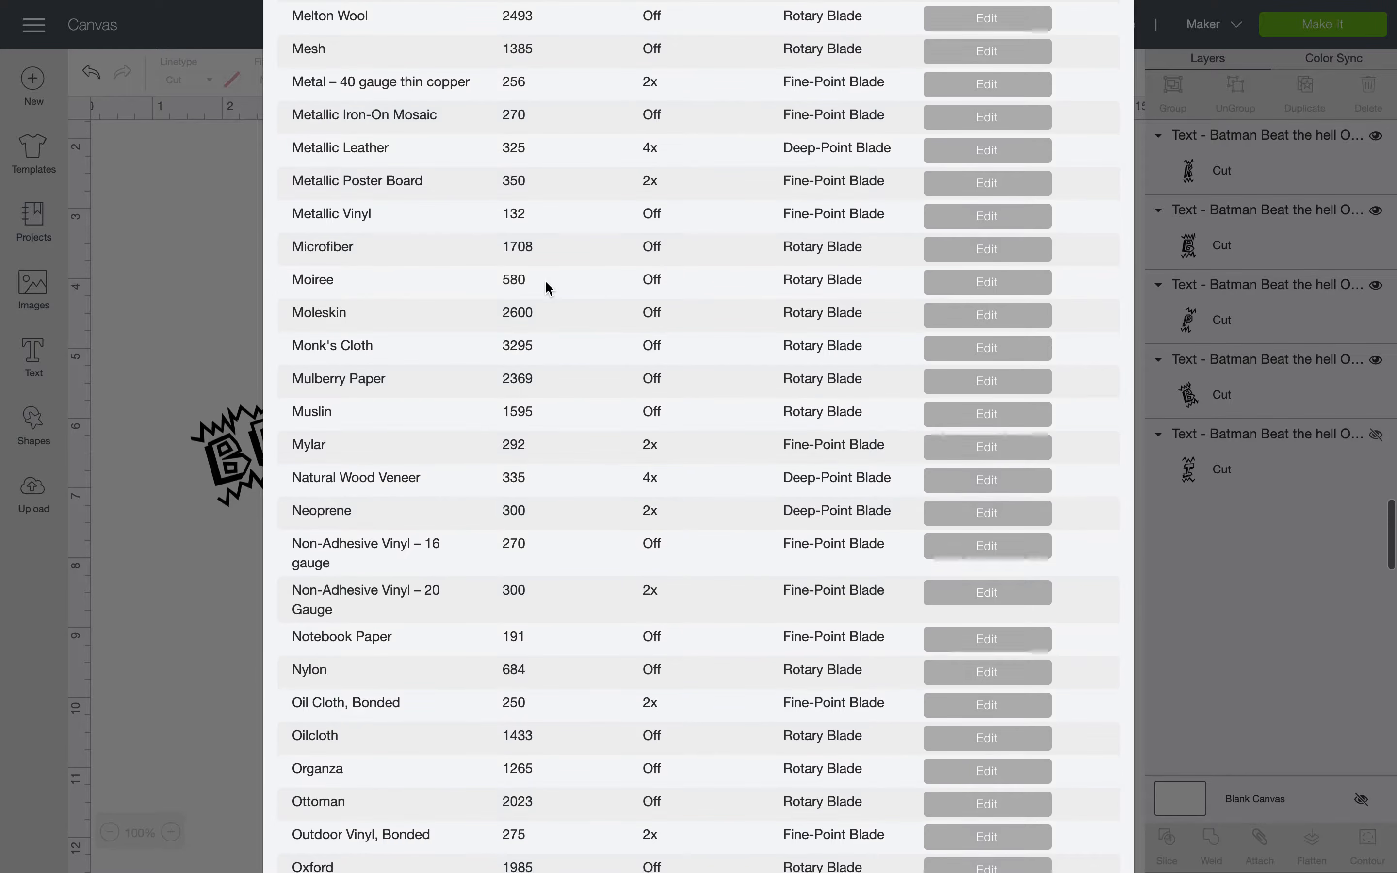
scroll(544, 279, "up", 5)
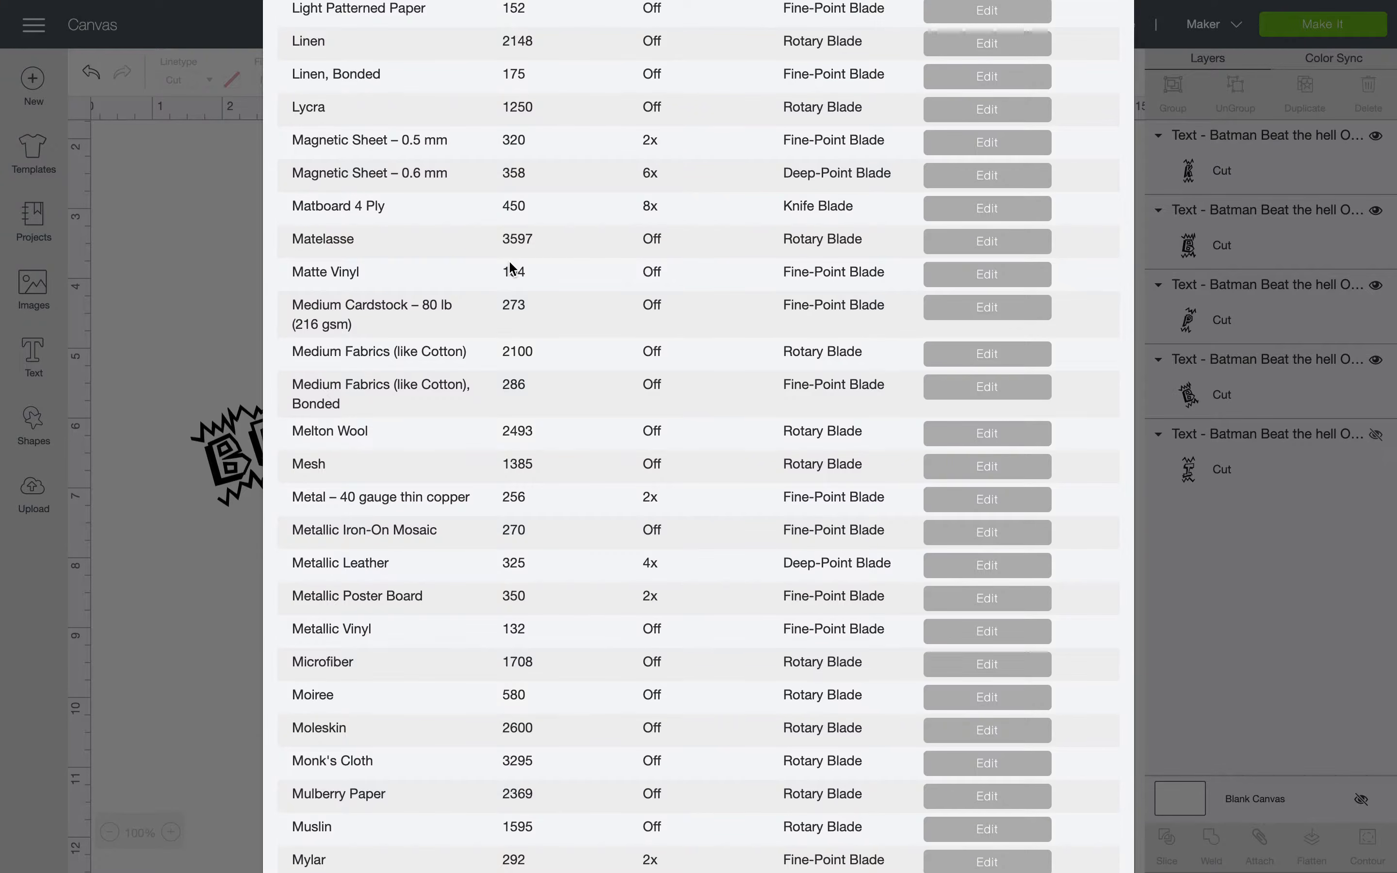
scroll(512, 267, "up", 3)
scroll(510, 262, "up", 7)
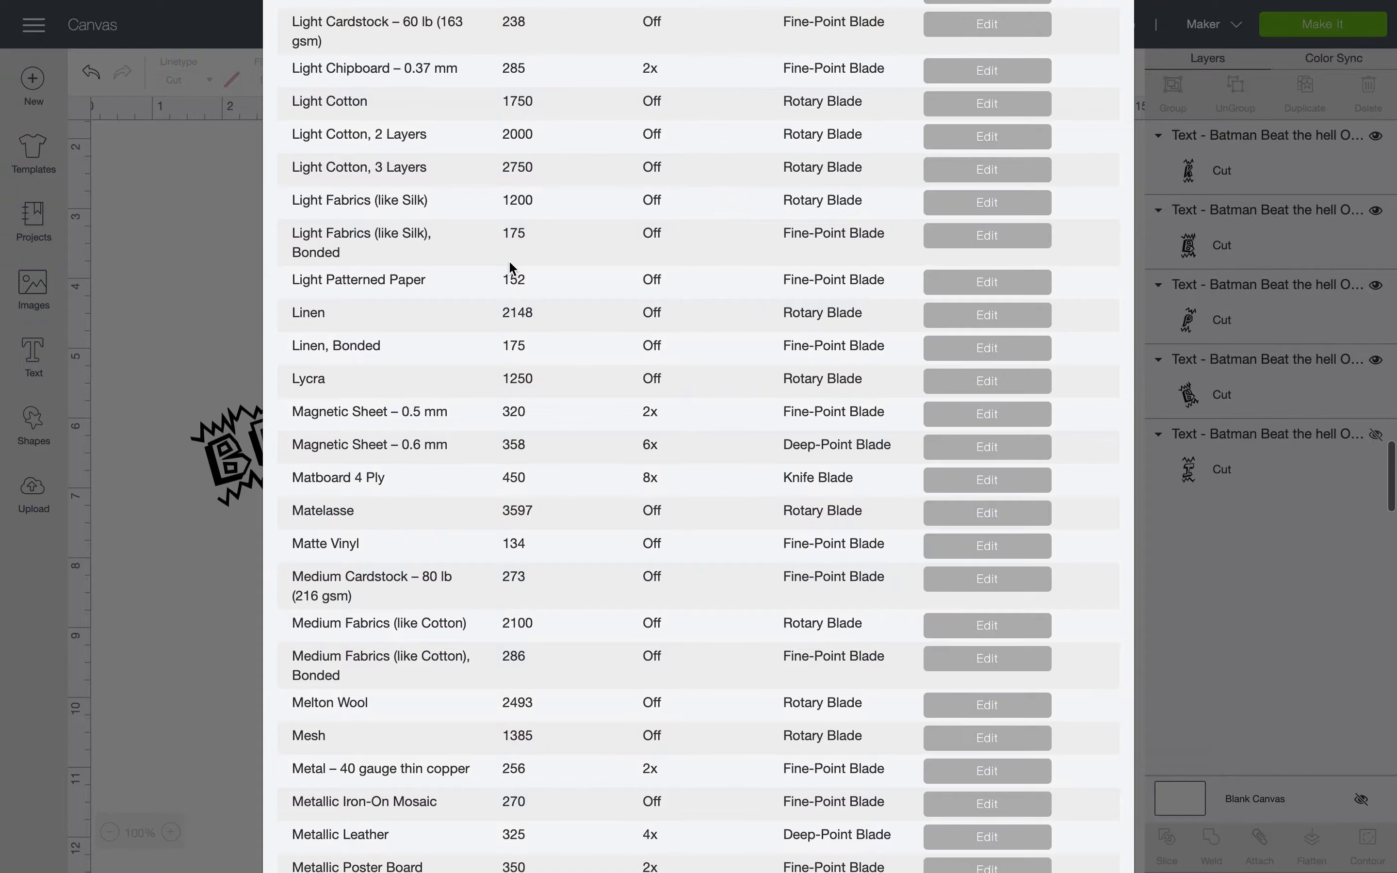
scroll(510, 267, "up", 7)
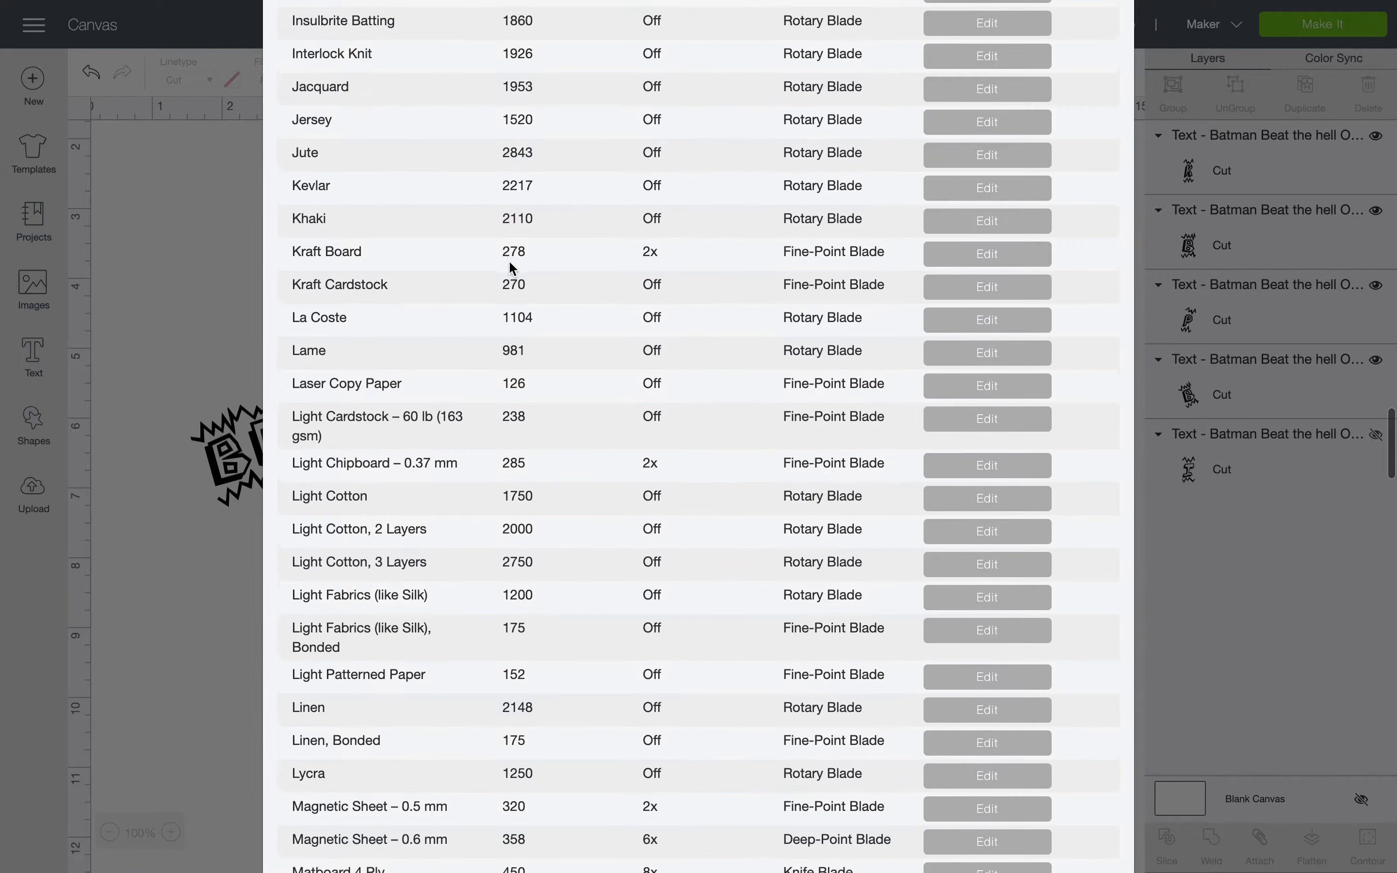
scroll(509, 267, "down", 20)
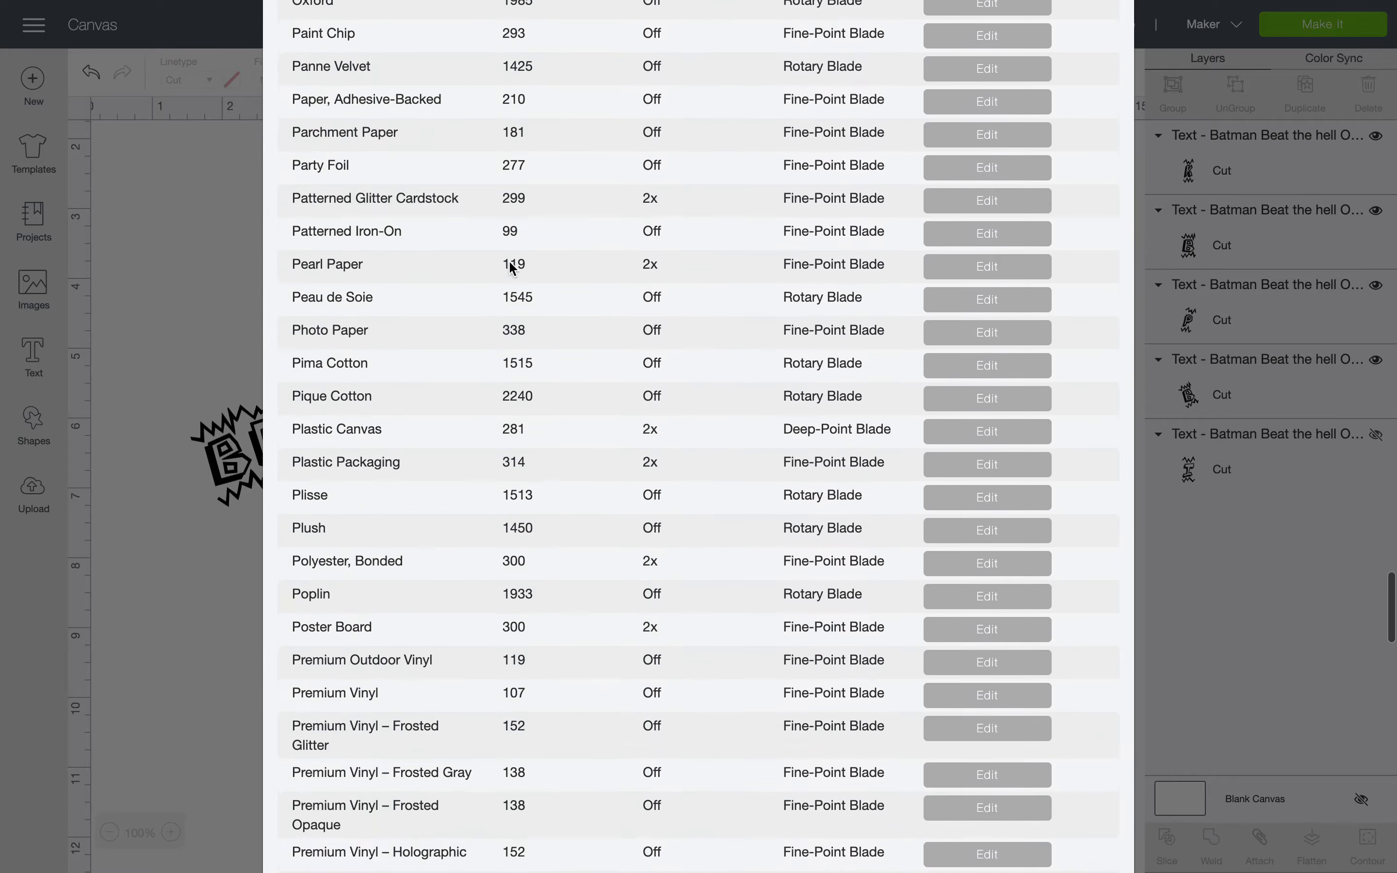
scroll(510, 266, "down", 20)
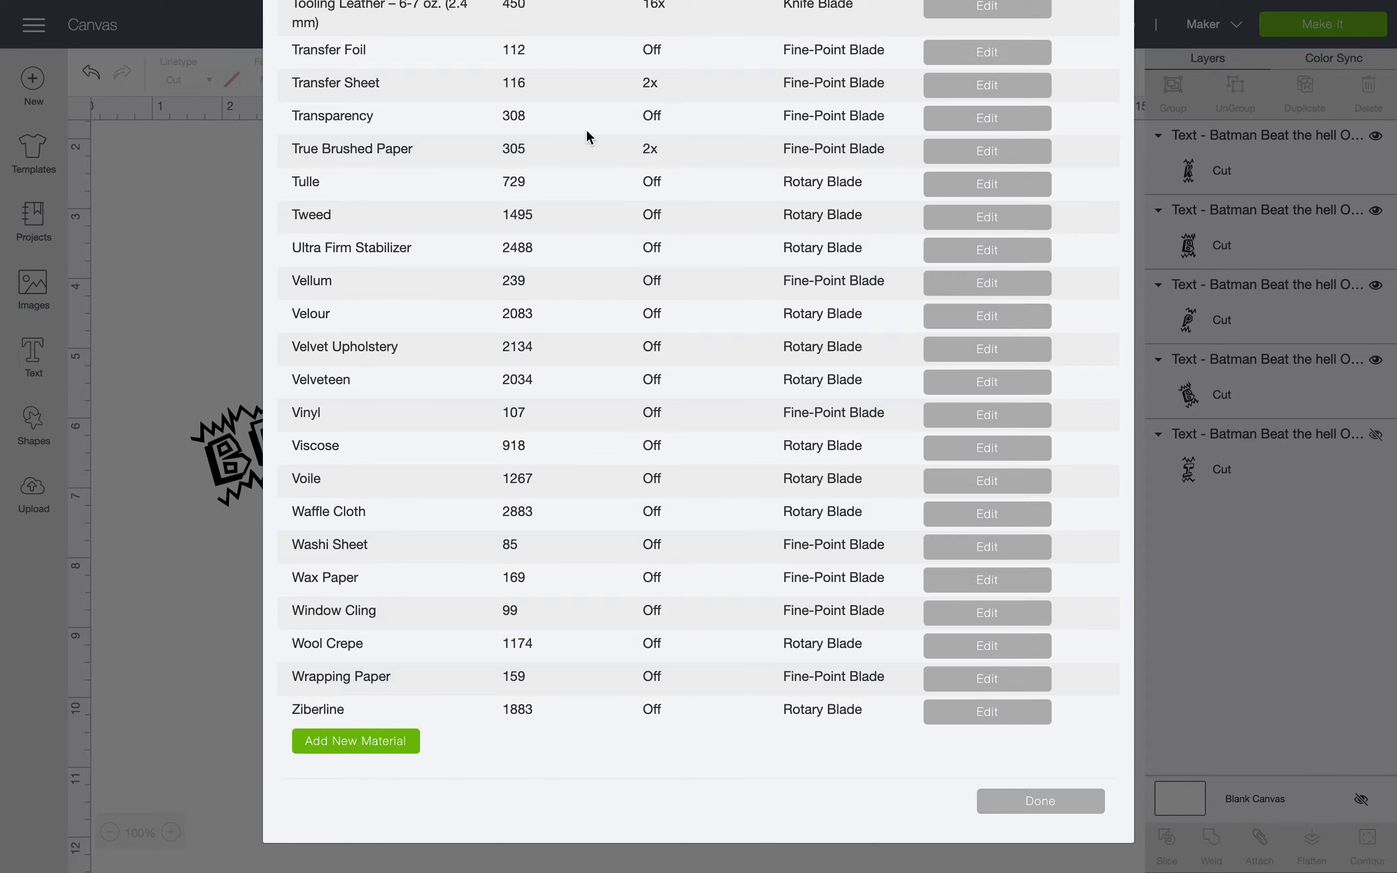
- Try to add and save a new custom material named Parchment Paper
left_click(395, 747)
scroll(392, 747, "down", 3)
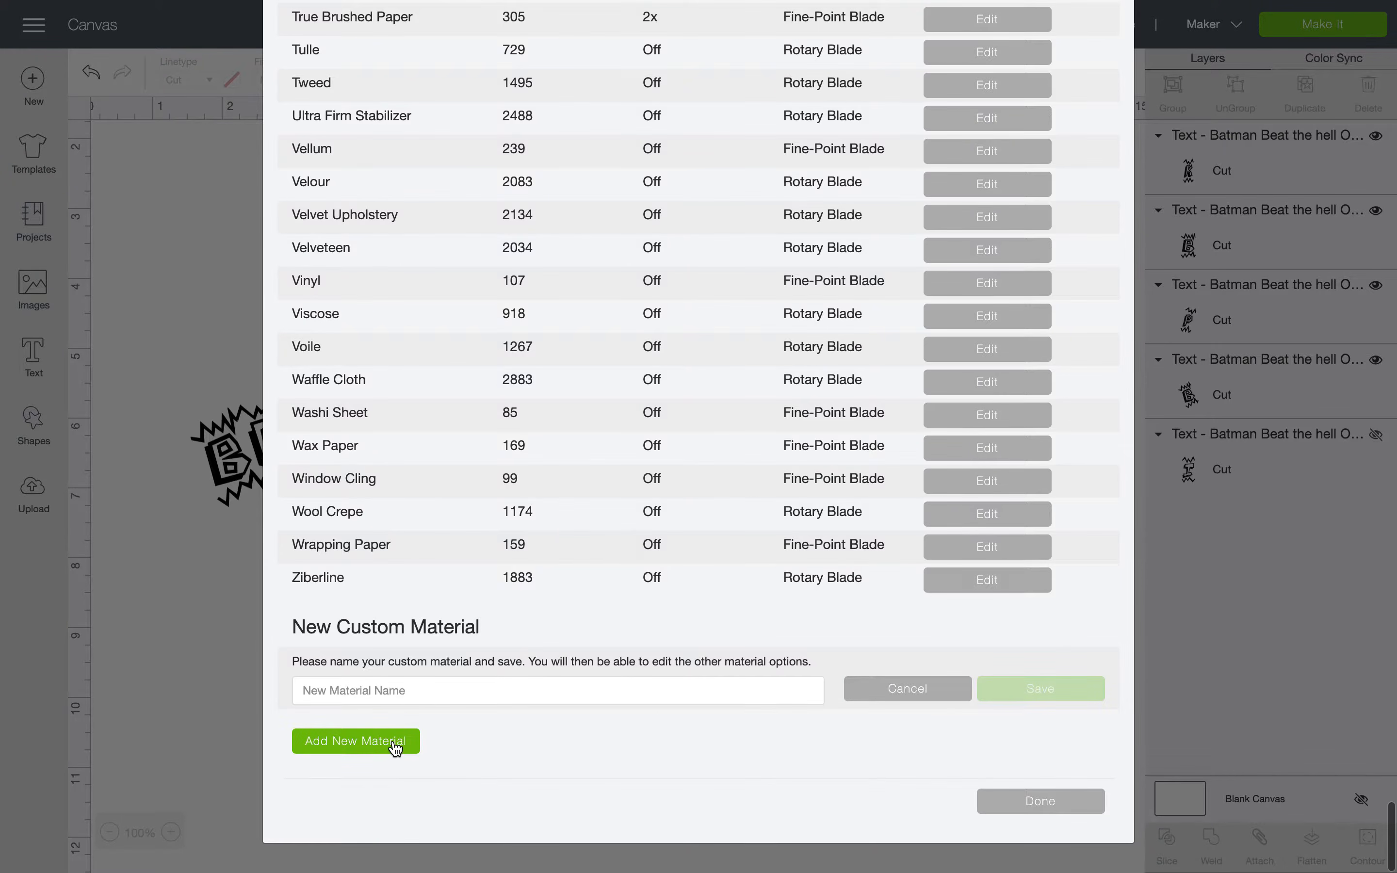
left_click(419, 691)
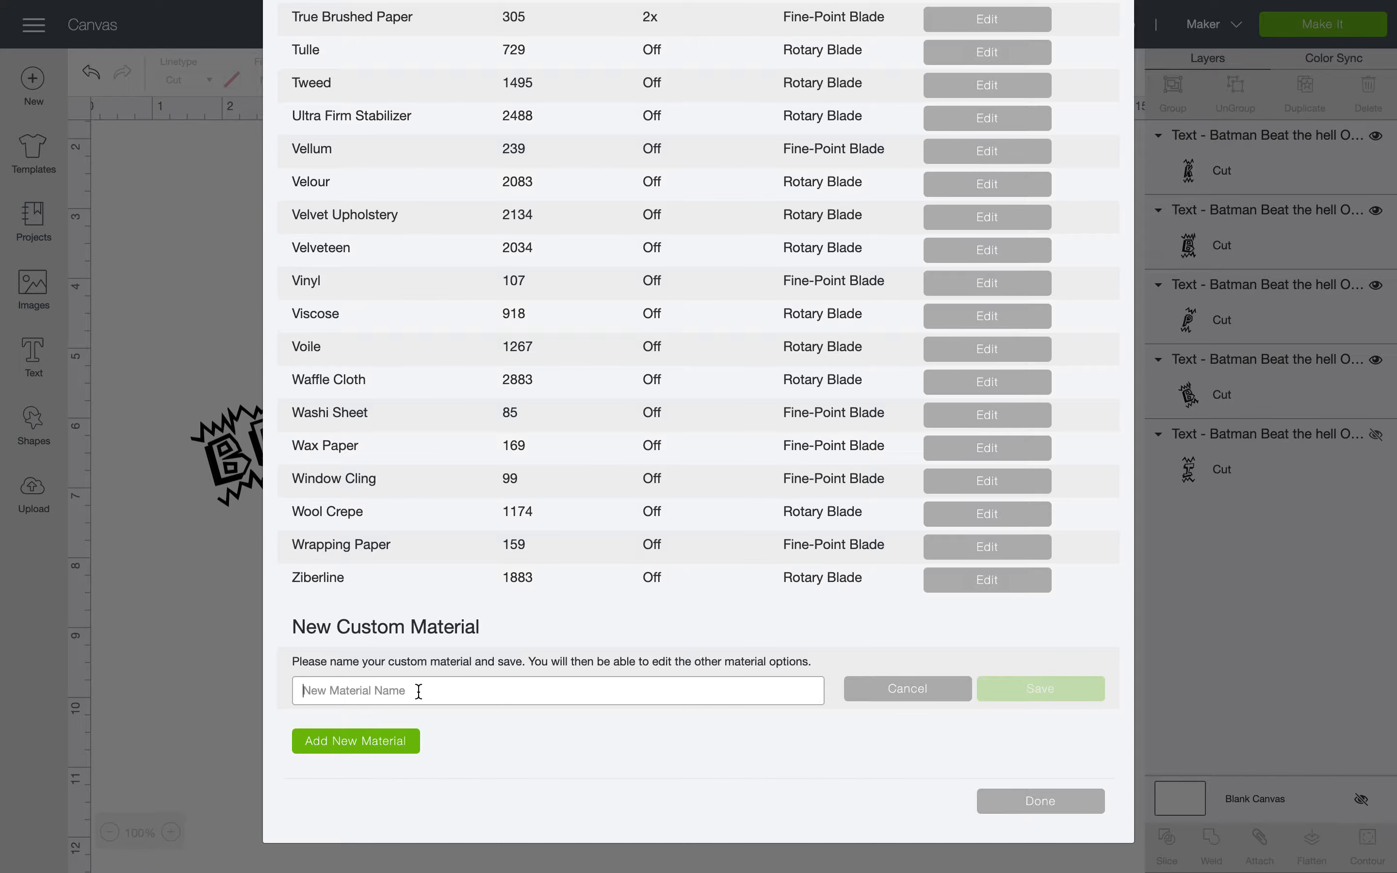
type("Pa")
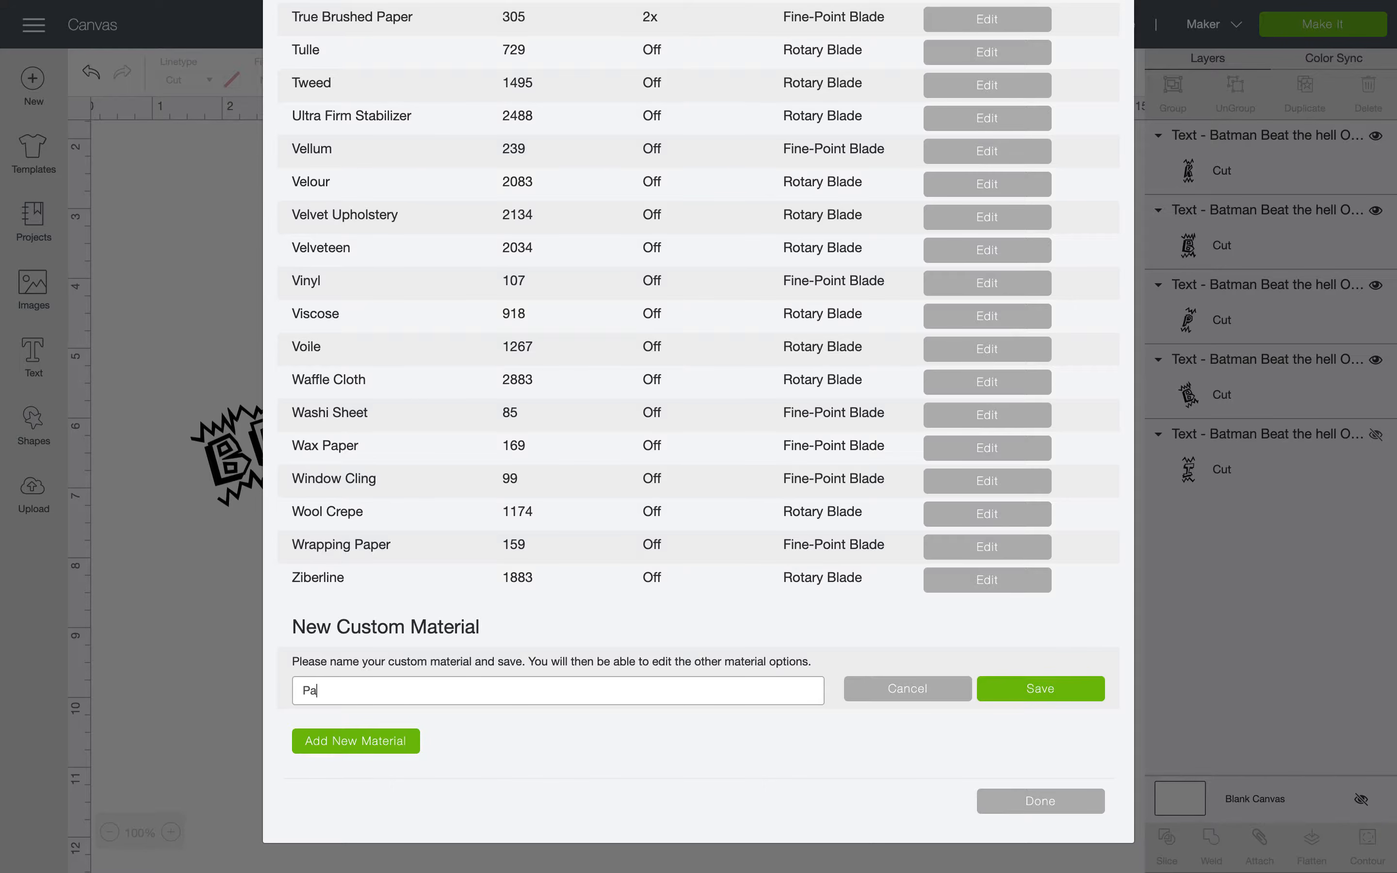
type("rchment Paper")
left_click(1046, 693)
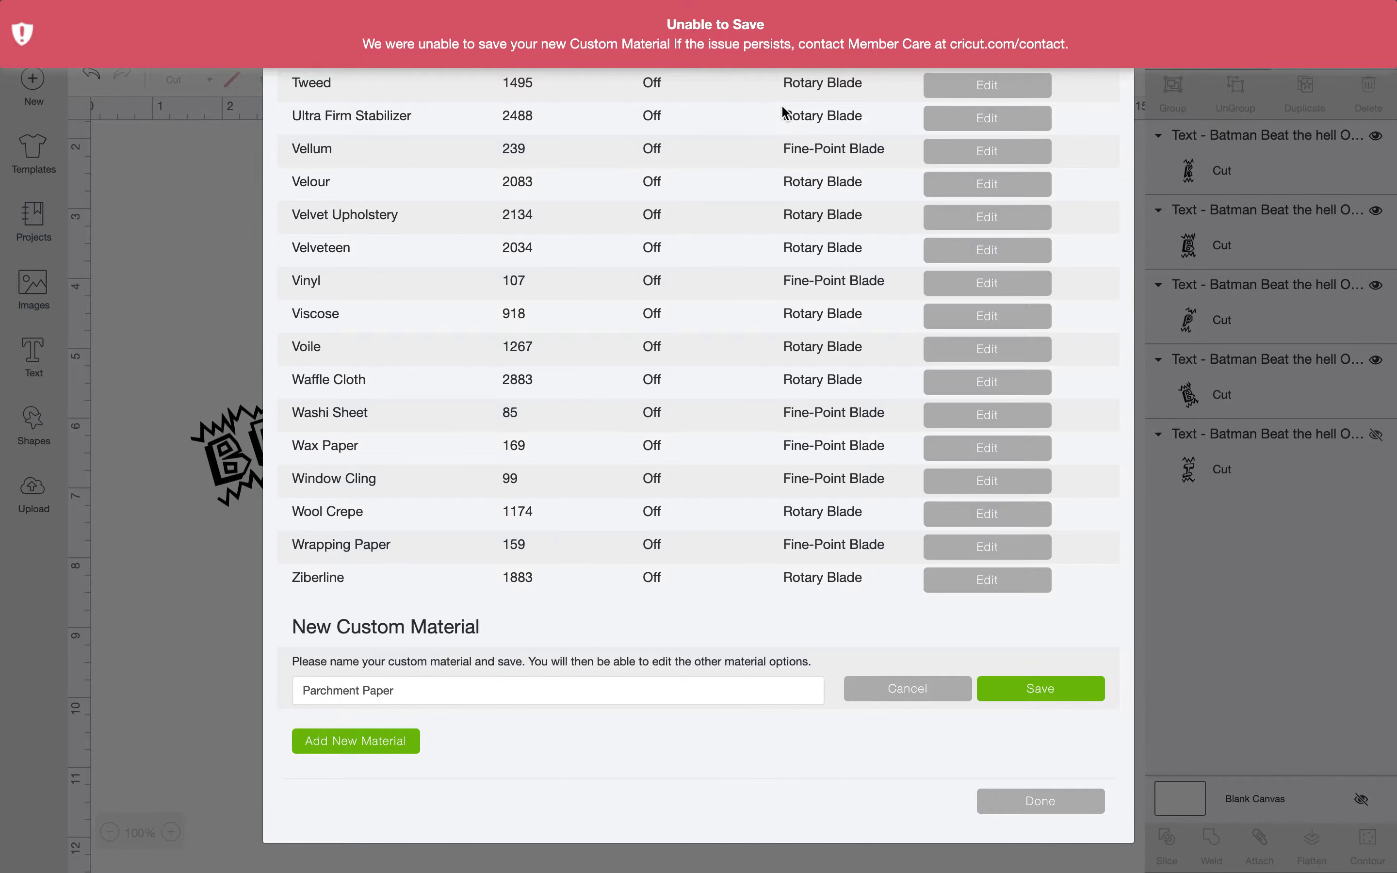
left_click(1015, 700)
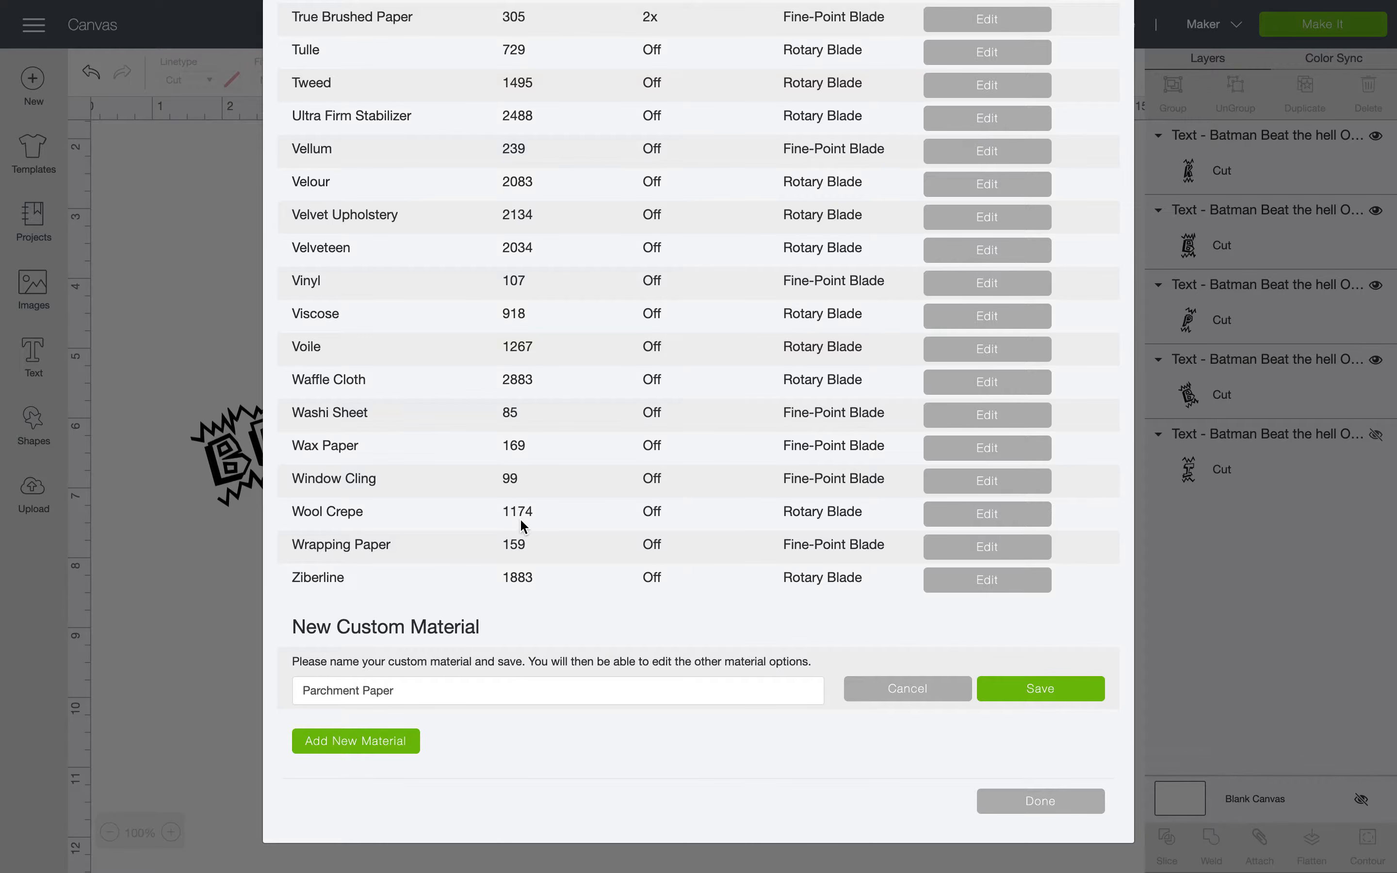
- Look over the existing materials and discard the Parchment Paper new-material entry
scroll(665, 417, "up", 20)
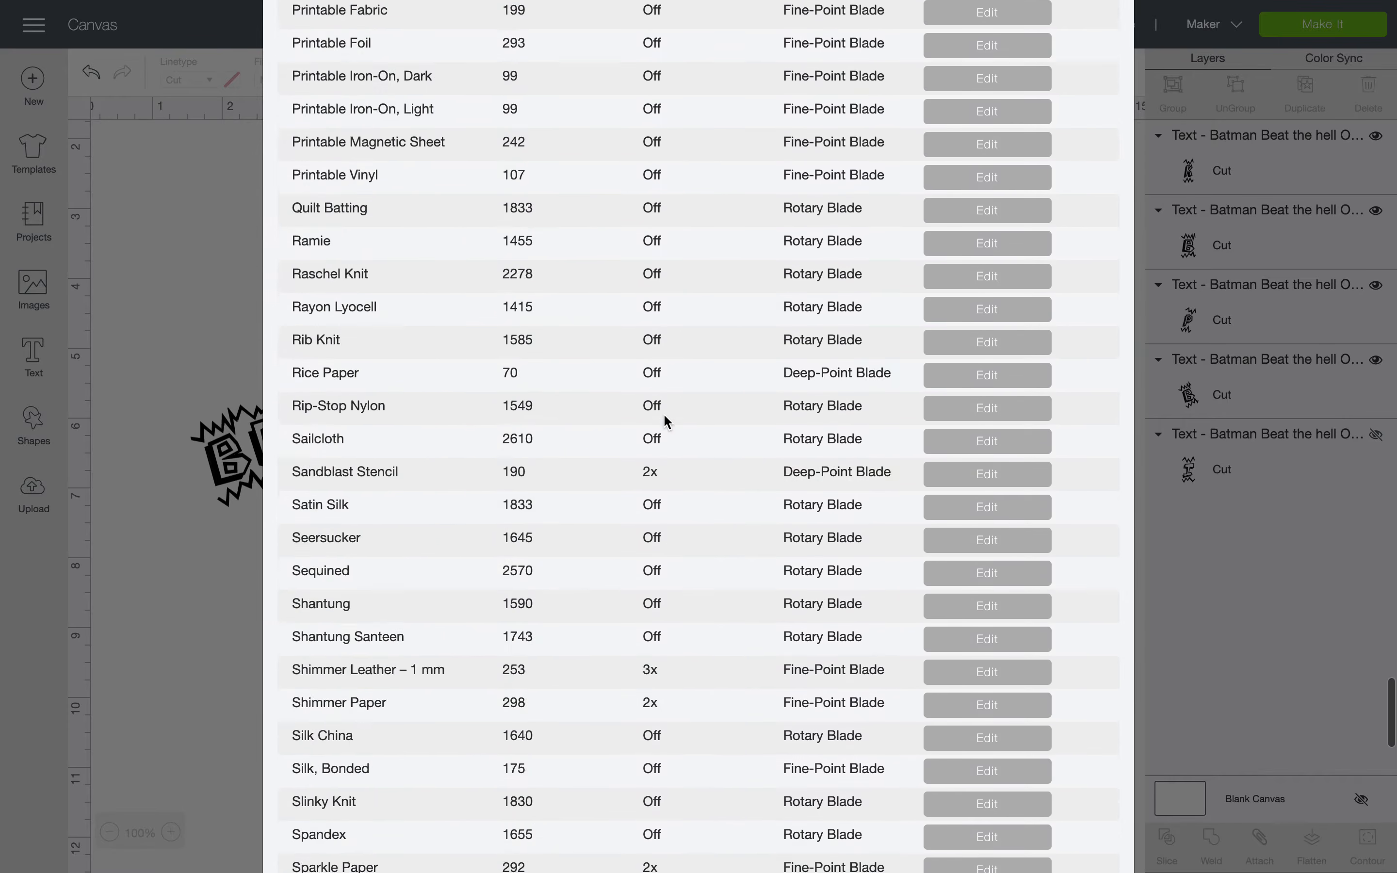
scroll(664, 415, "up", 20)
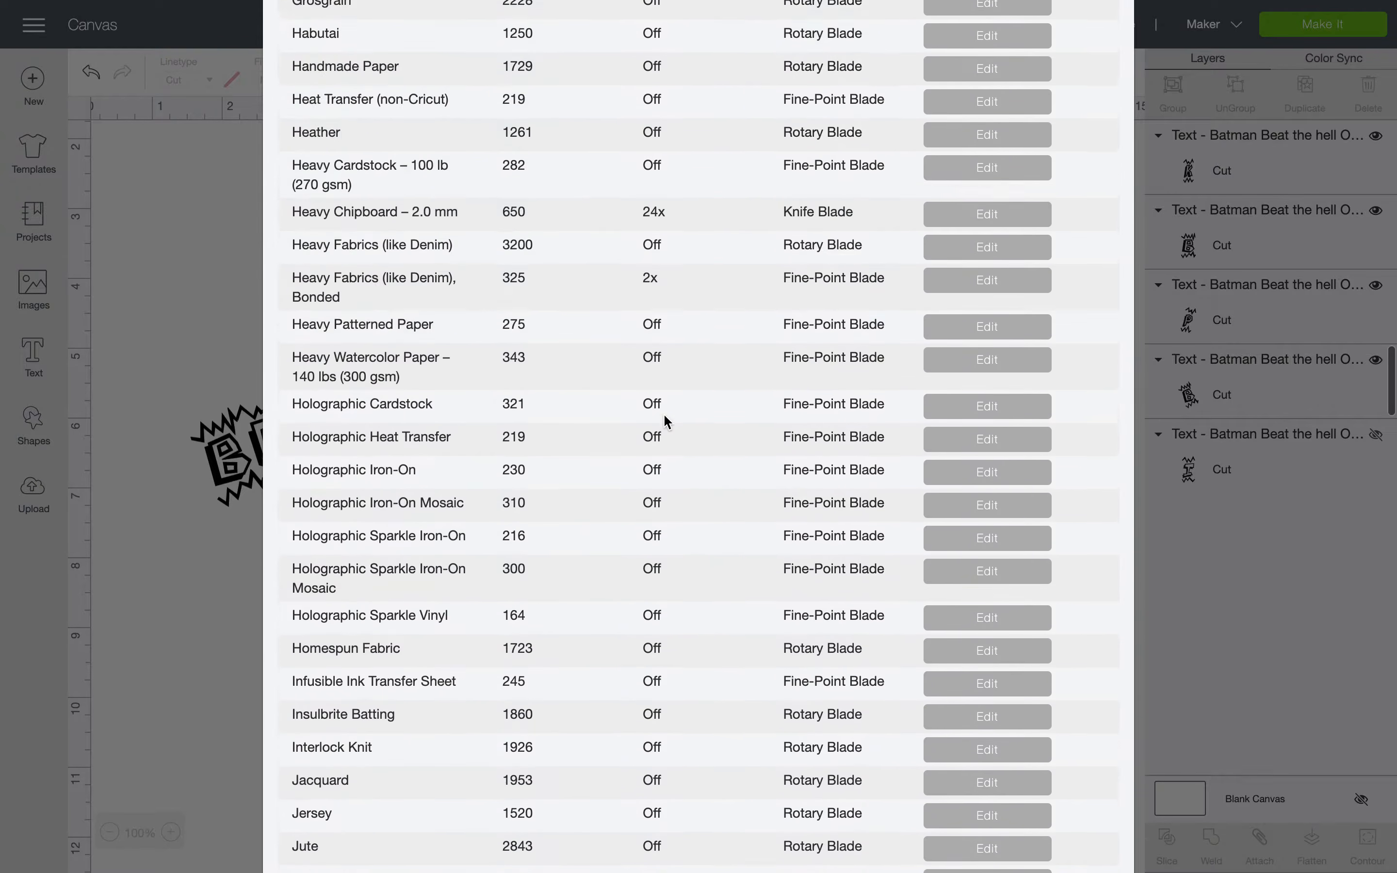
scroll(664, 413, "up", 15)
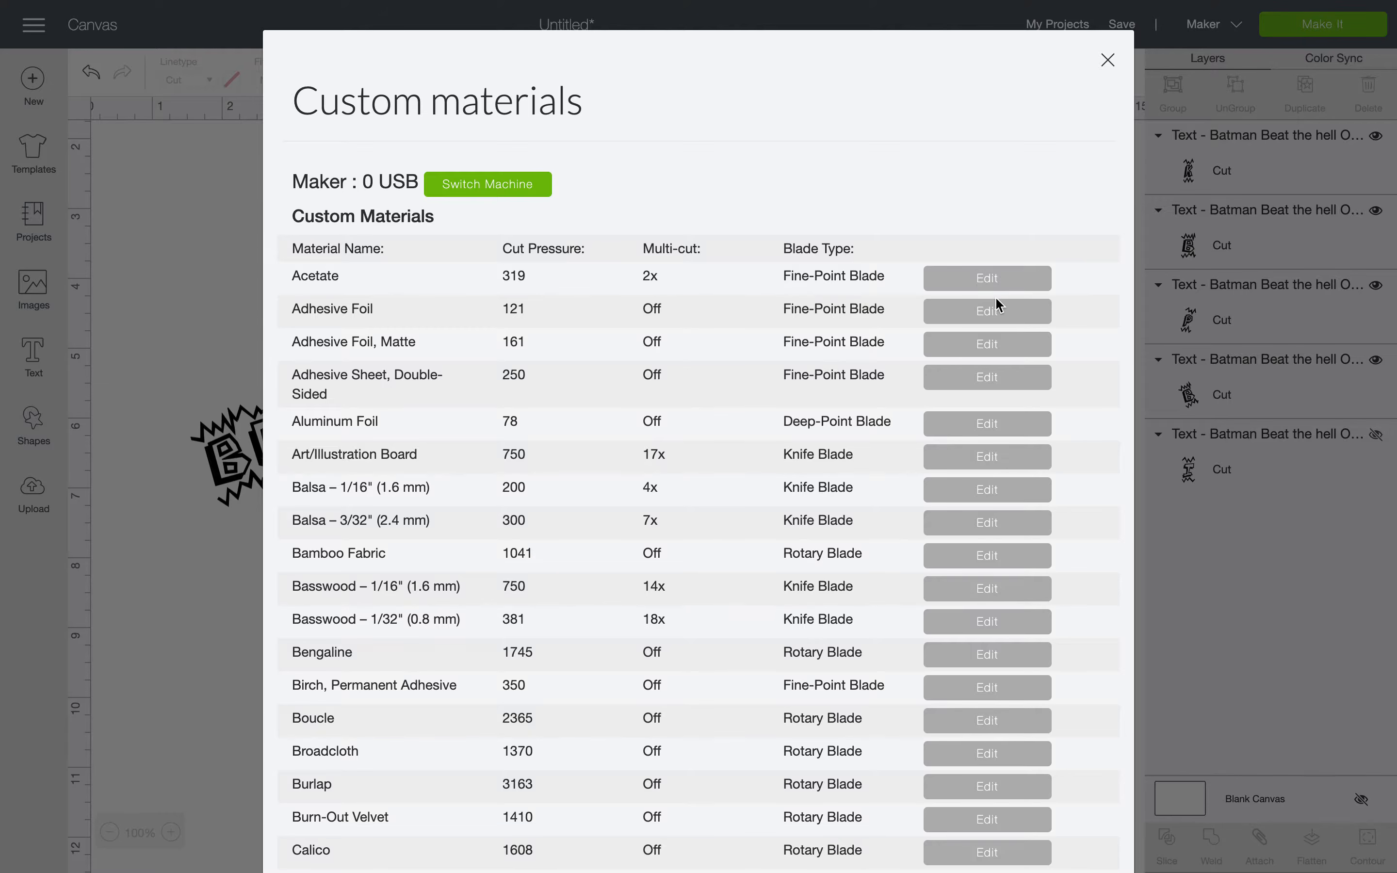
scroll(995, 302, "down", 20)
scroll(1009, 289, "down", 20)
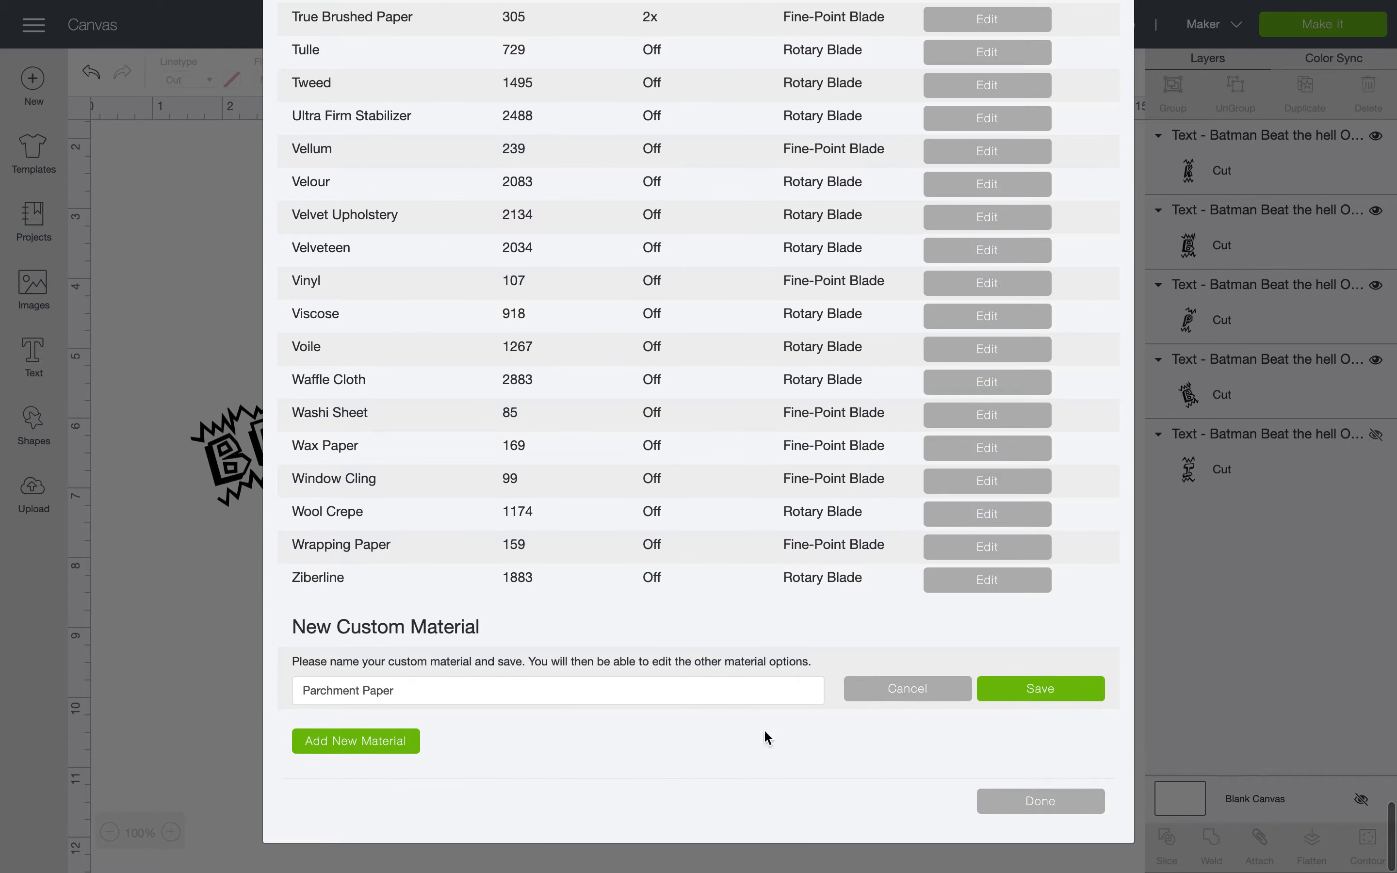
left_click(908, 691)
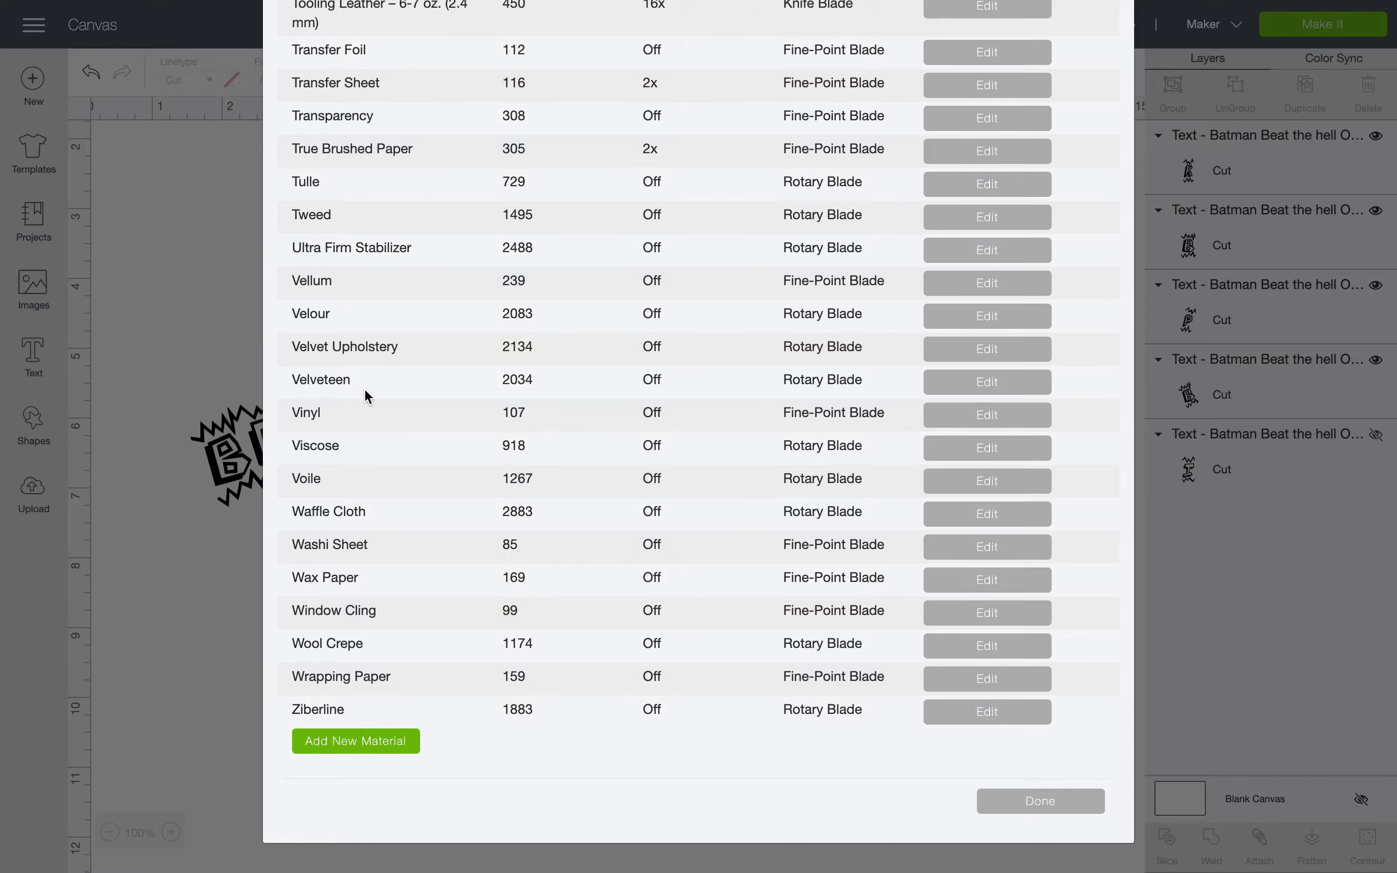
- Examine the cut pressure, multi-cut and blade type columns for the Maker's materials, from Acetate through Deluxe Paper
scroll(365, 393, "up", 20)
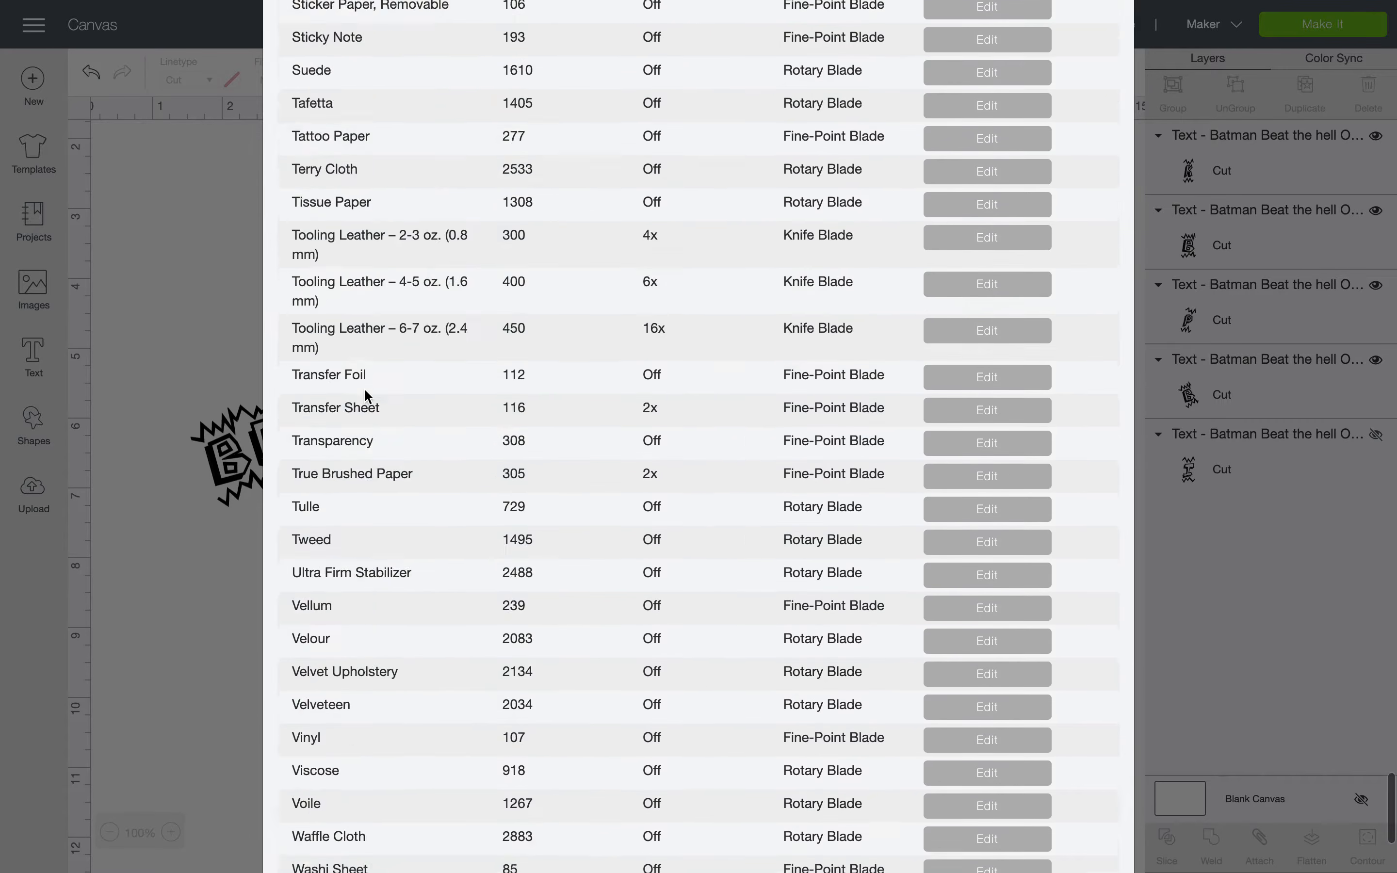
scroll(352, 402, "up", 20)
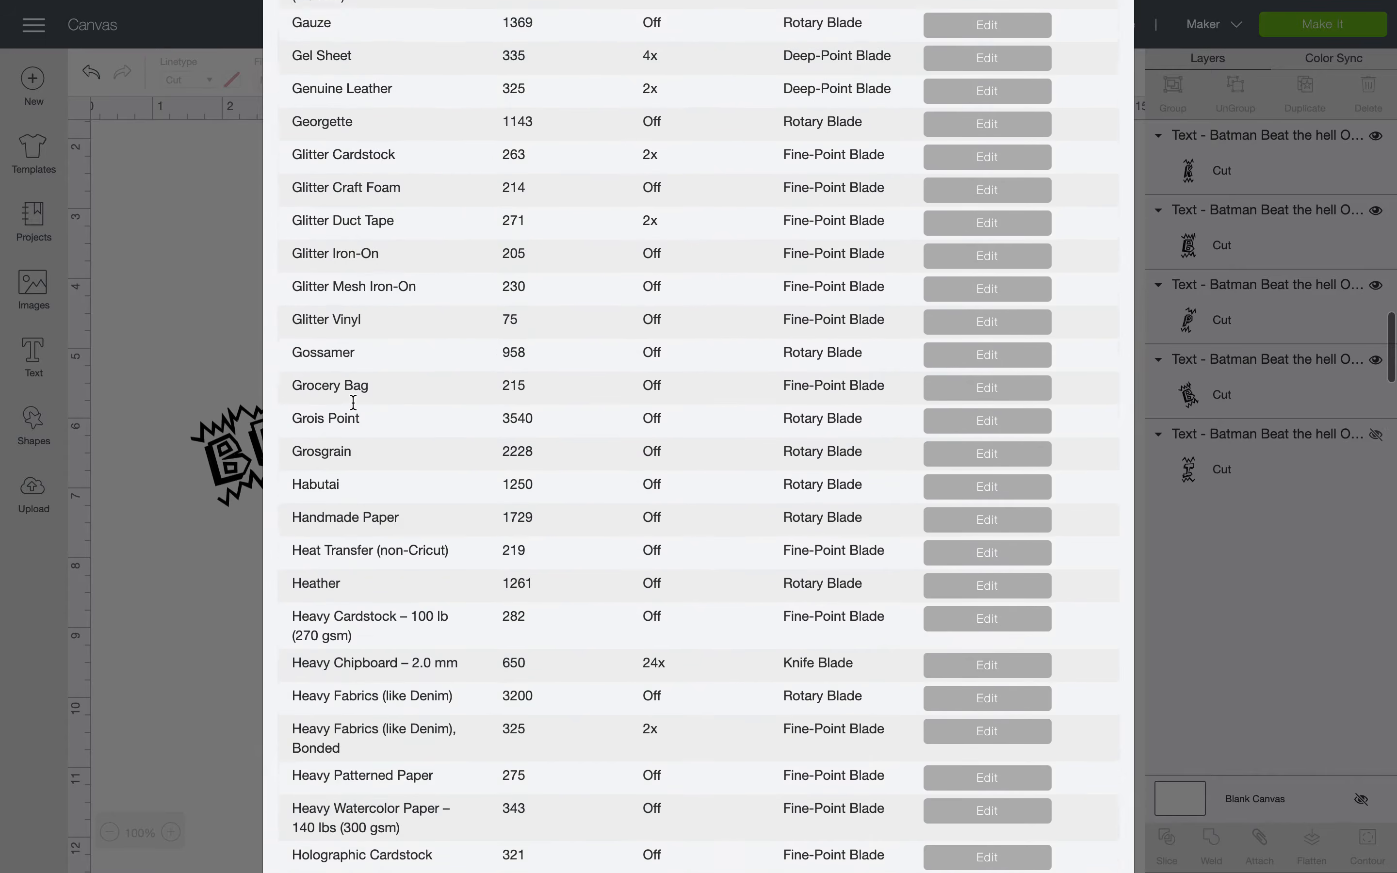
scroll(353, 403, "up", 10)
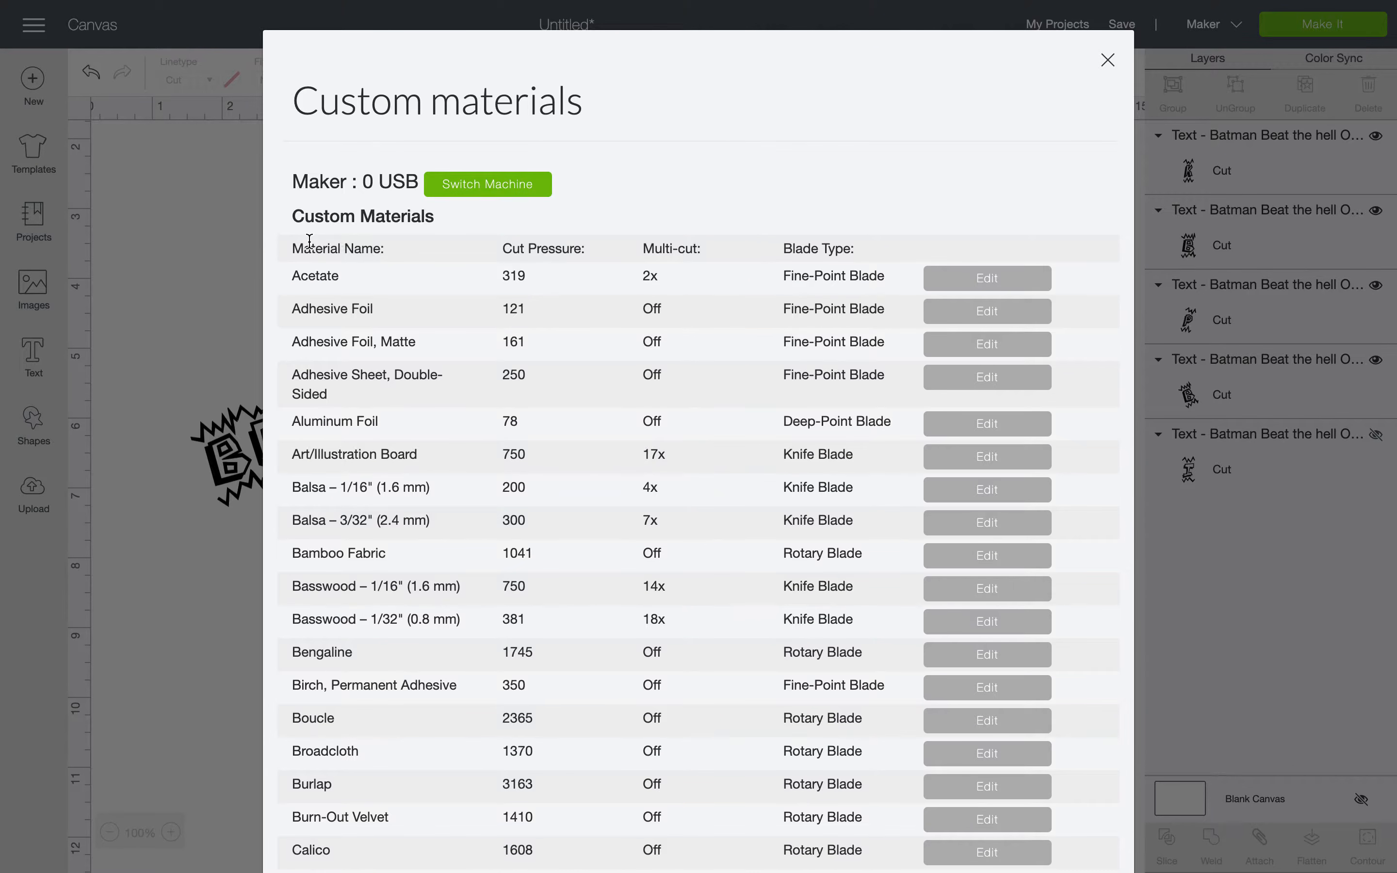
left_click_drag(528, 241, 565, 245)
left_click(545, 242)
scroll(772, 508, "down", 6)
scroll(773, 510, "down", 6)
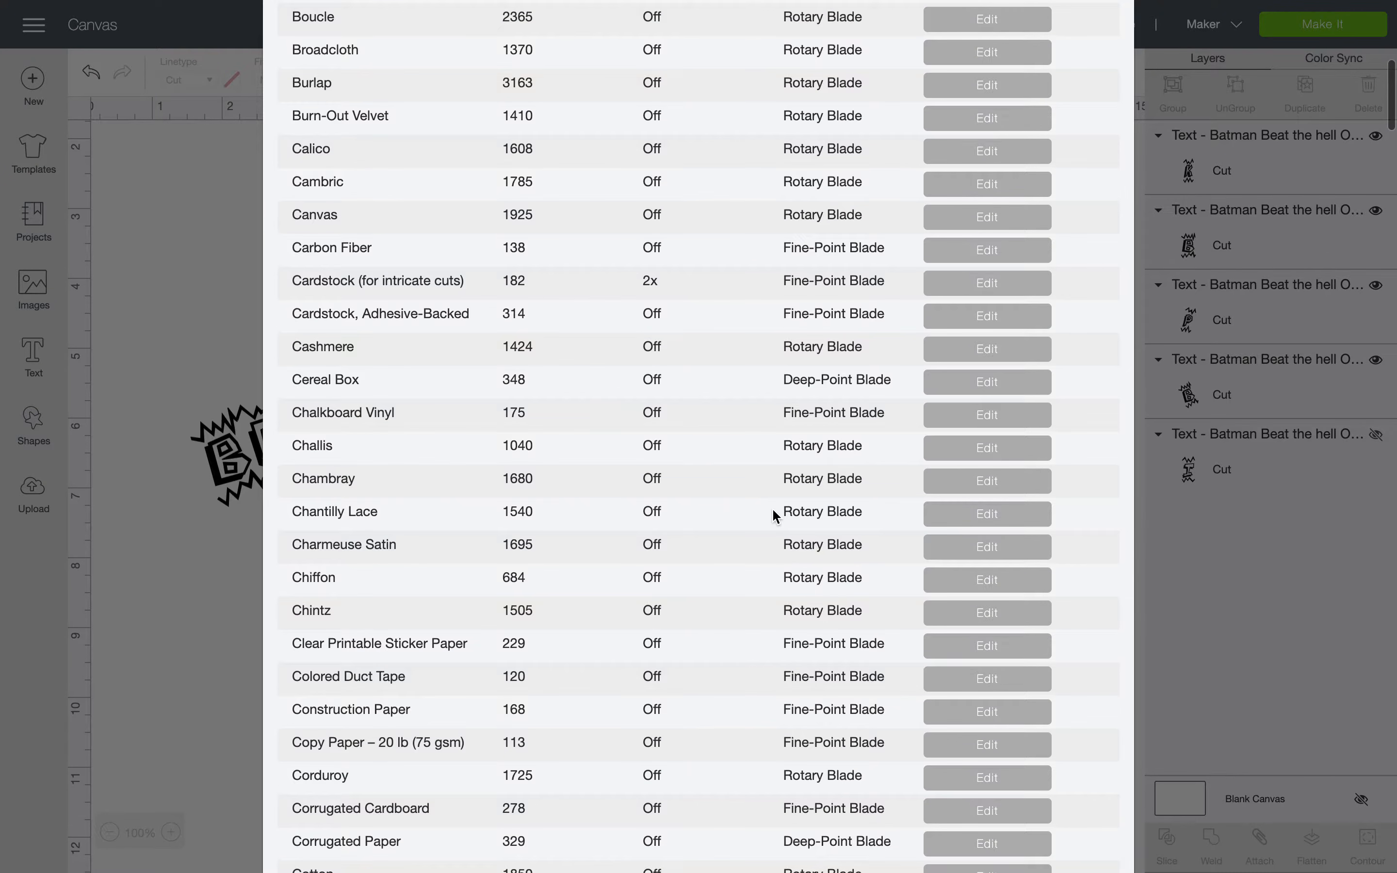
scroll(773, 510, "down", 1)
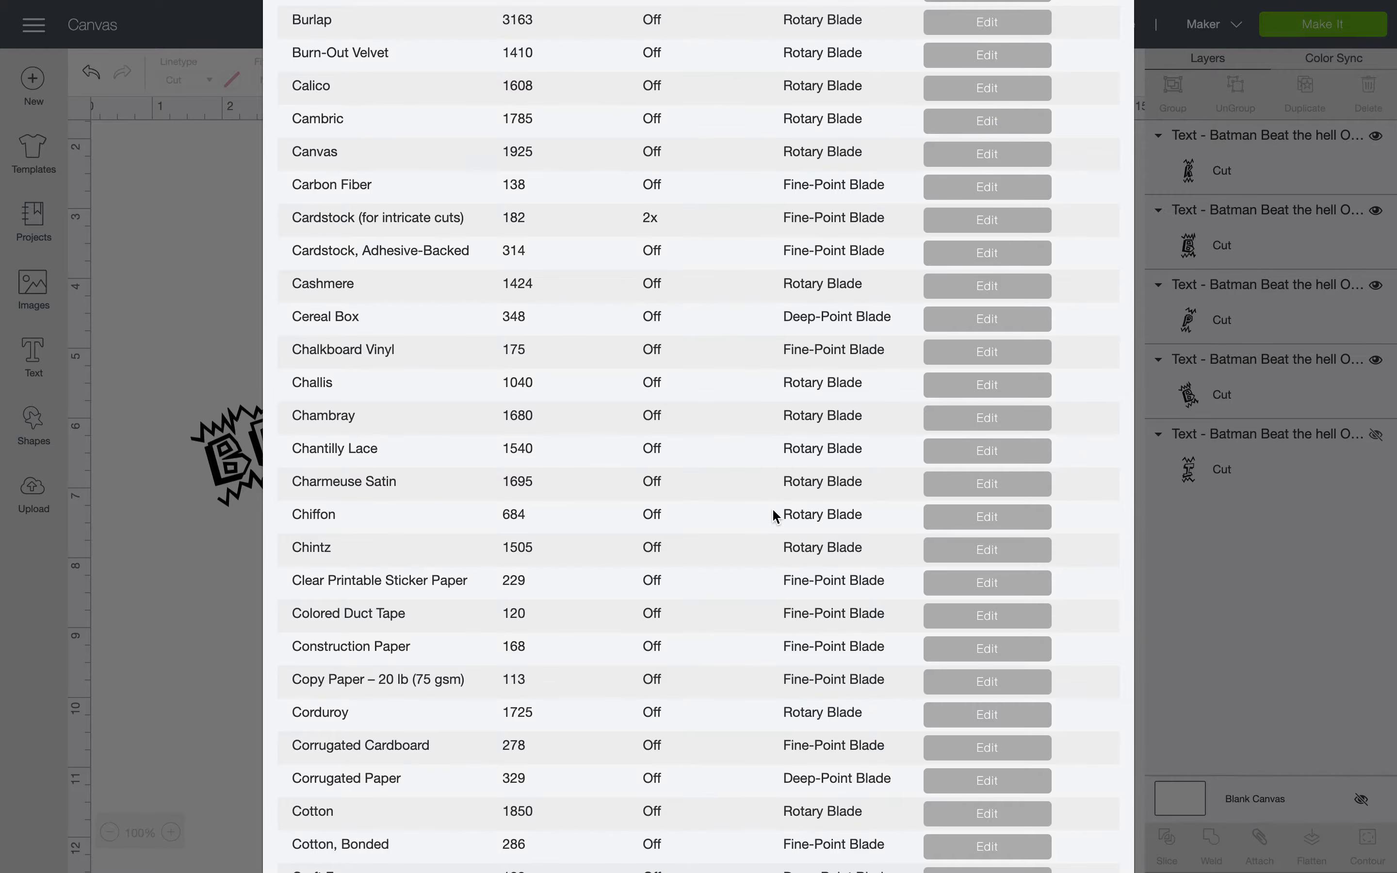
scroll(773, 510, "down", 2)
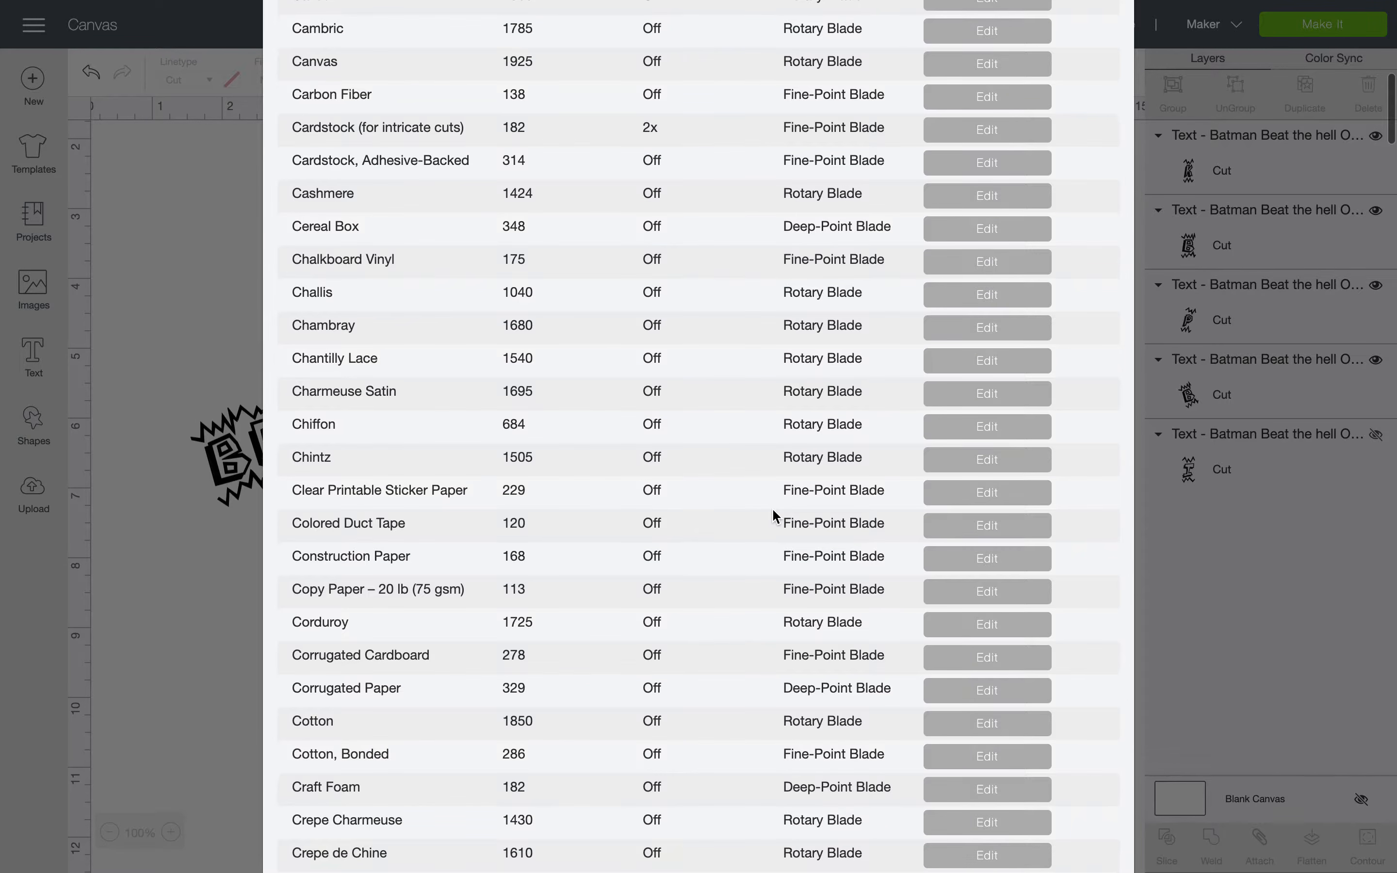
scroll(774, 511, "down", 2)
scroll(773, 511, "down", 3)
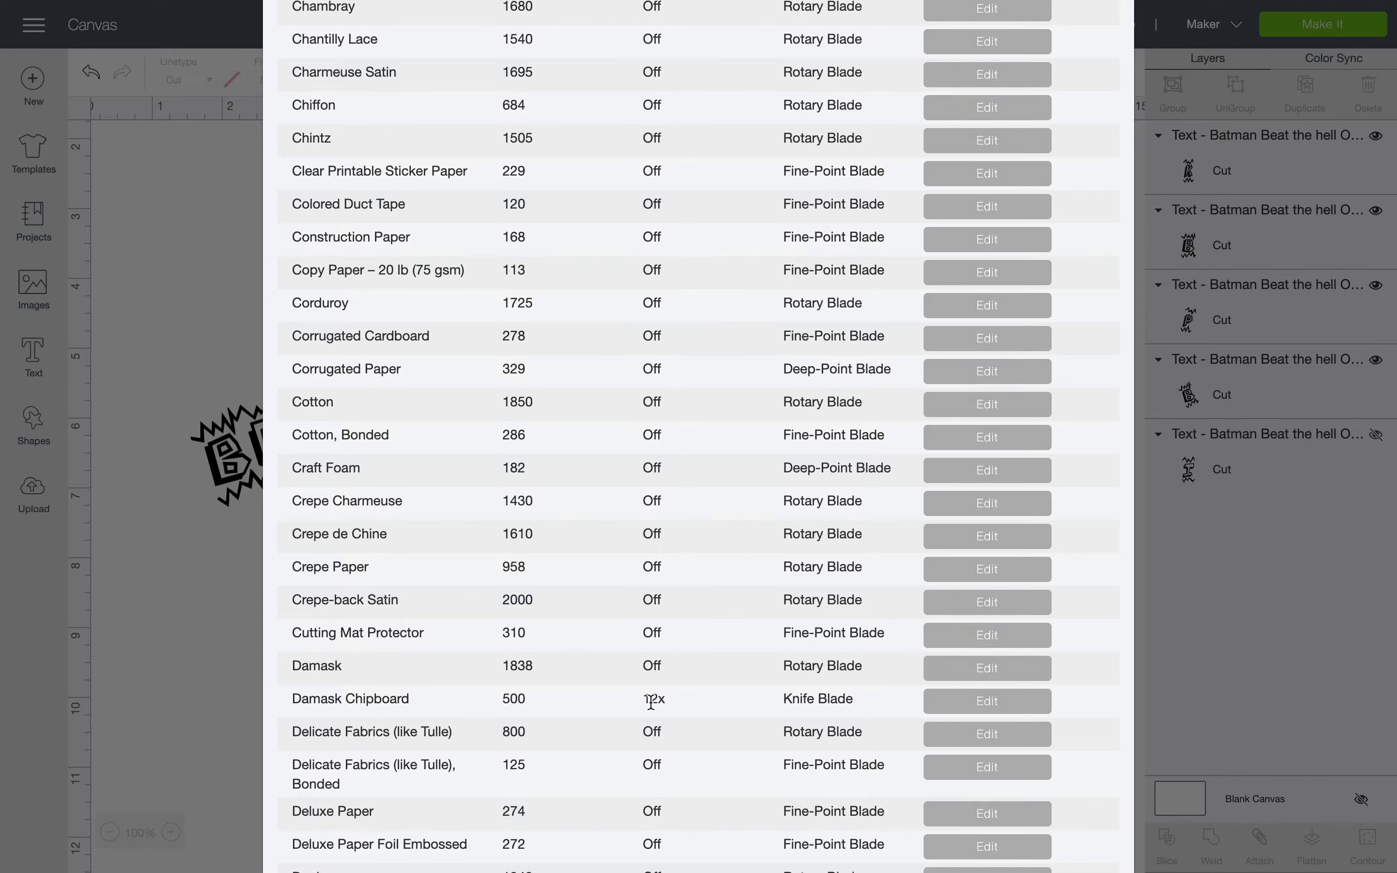
- Open Damask Chipboard's settings for editing, check its cut pressure, multi-cut and blade type fields, and close them without saving
left_click_drag(643, 699, 664, 698)
left_click(692, 714)
left_click(953, 712)
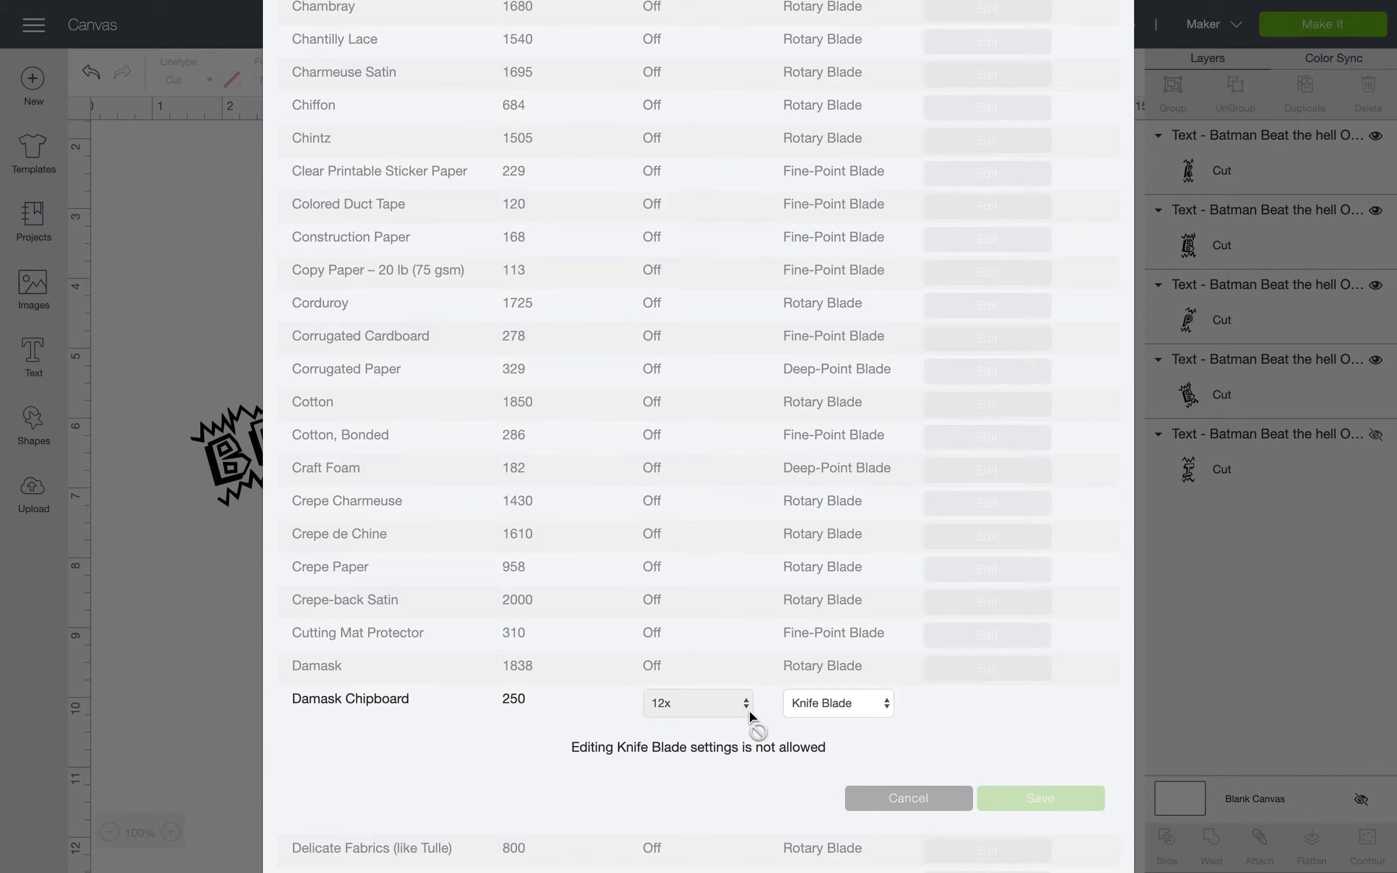
left_click(846, 701)
left_click(849, 703)
double_click(522, 697)
left_click(855, 707)
left_click(857, 710)
left_click(893, 800)
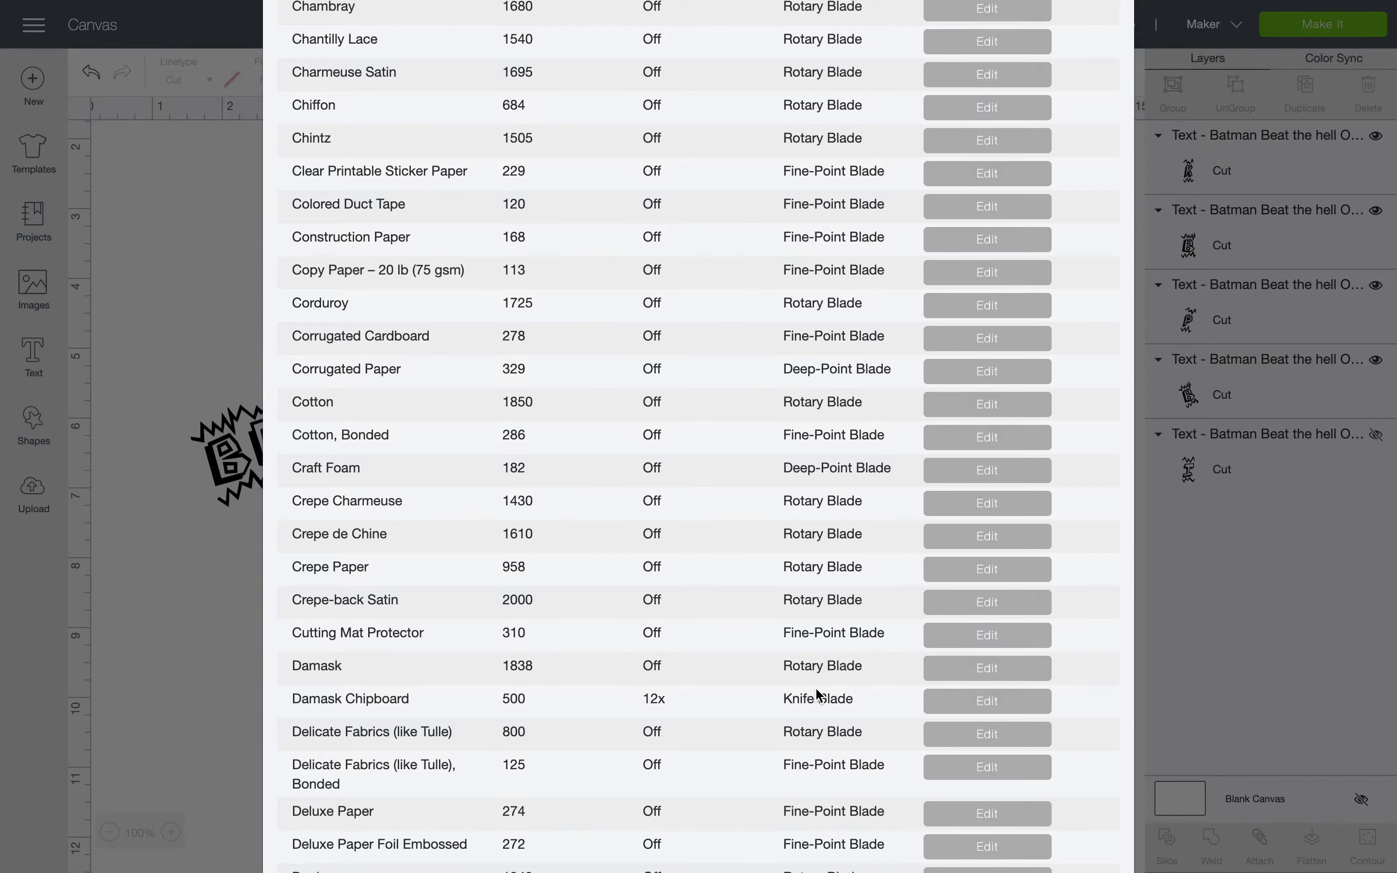
- Examine the materials around Damask Chipboard, from Challis to Everyday Iron-On, and highlight Damask Chipboard's blade type
scroll(815, 686, "down", 1)
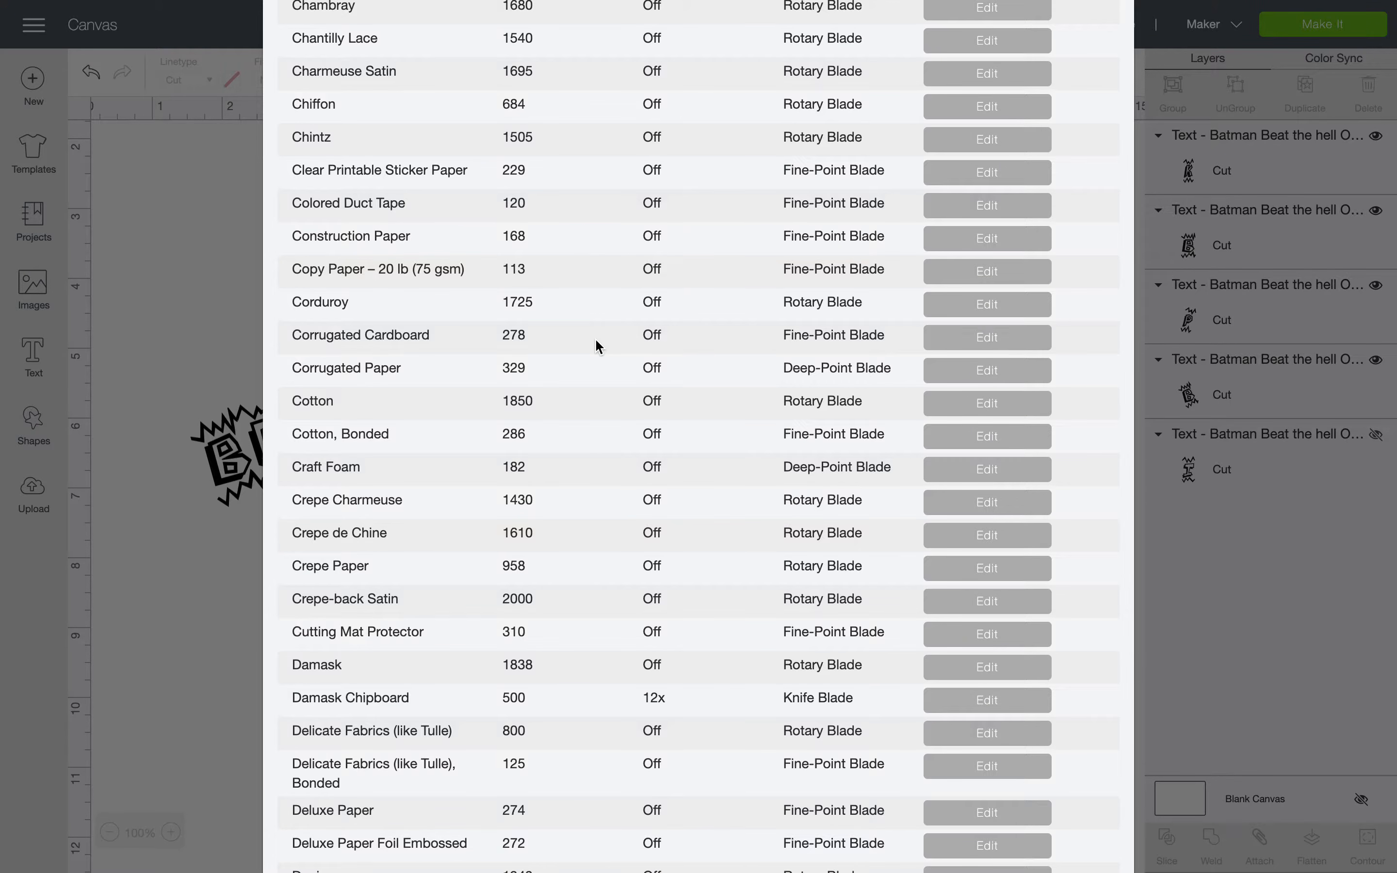
scroll(518, 233, "up", 1)
scroll(518, 232, "down", 1)
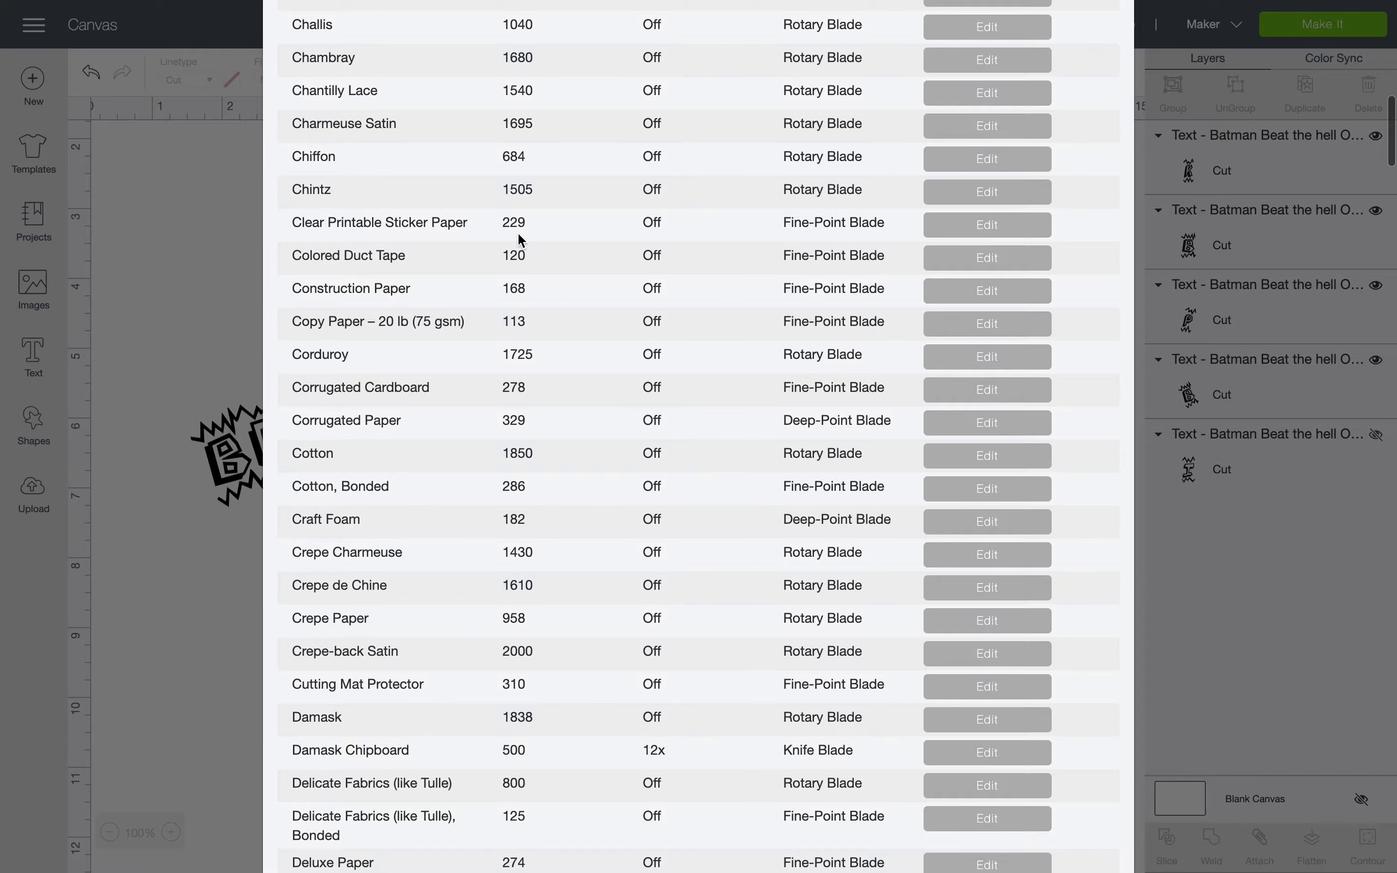
scroll(518, 232, "down", 1)
scroll(518, 234, "down", 5)
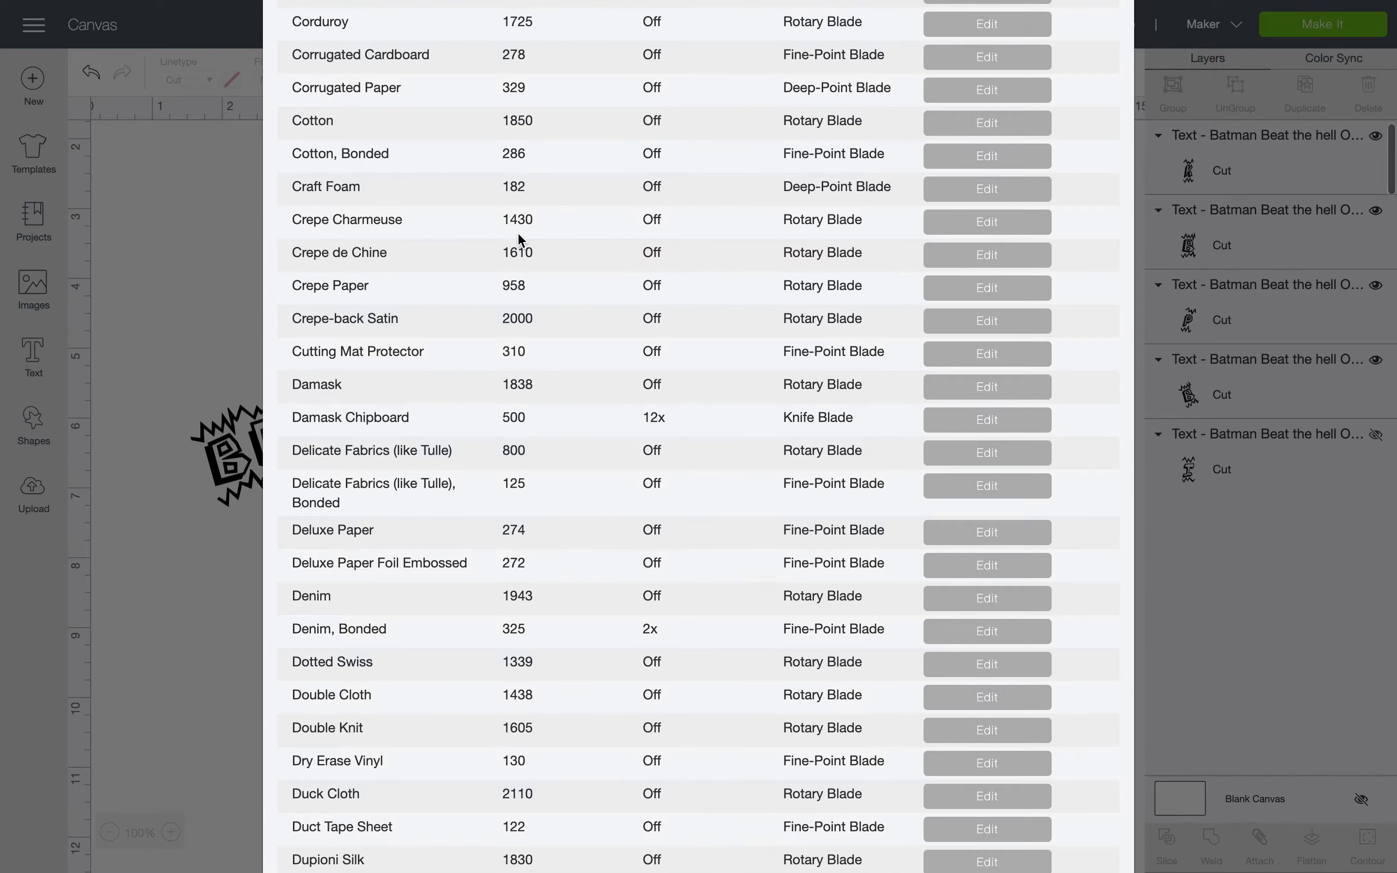
scroll(517, 236, "down", 1)
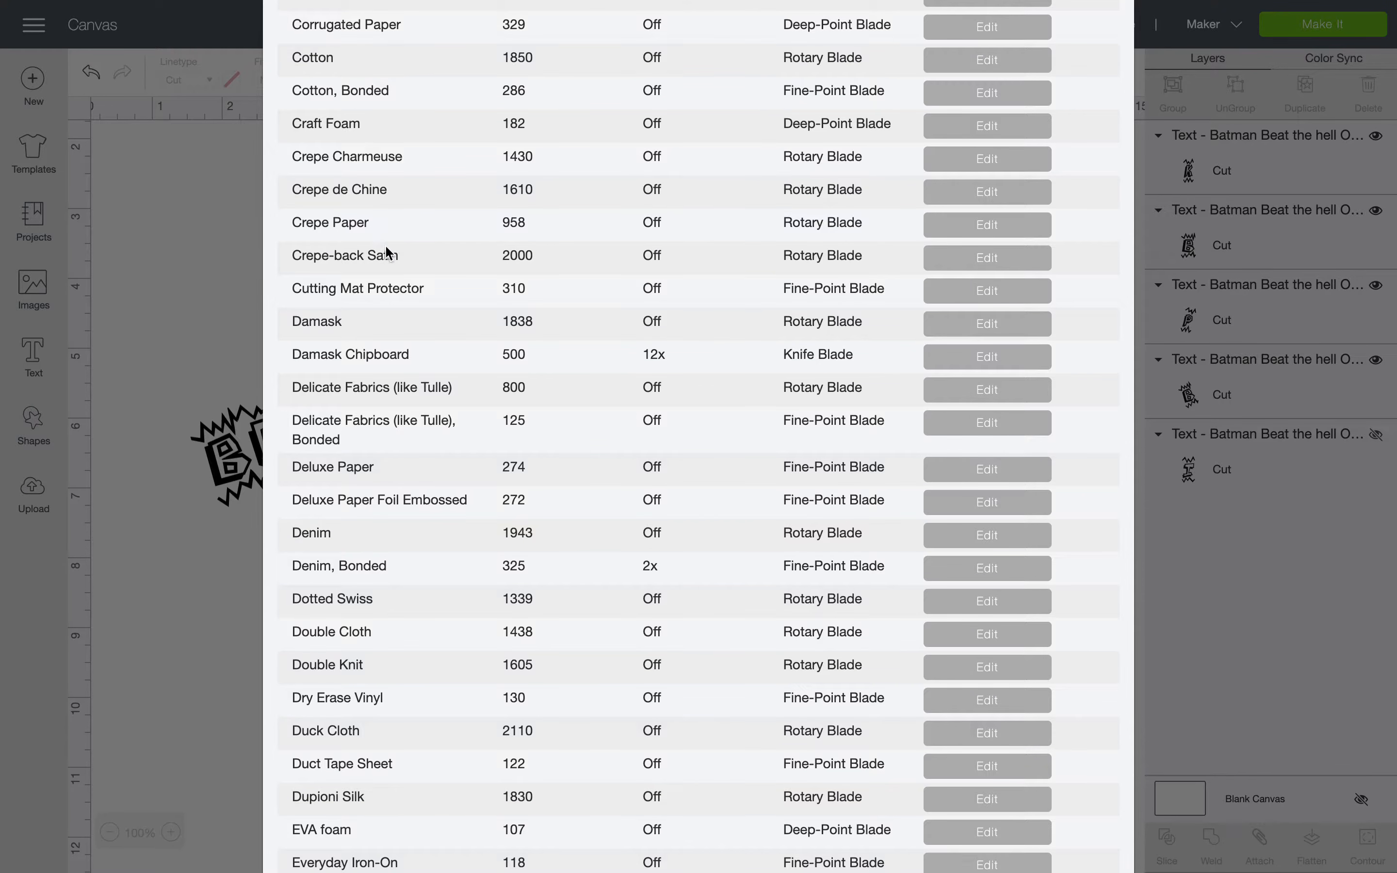
scroll(380, 212, "down", 1)
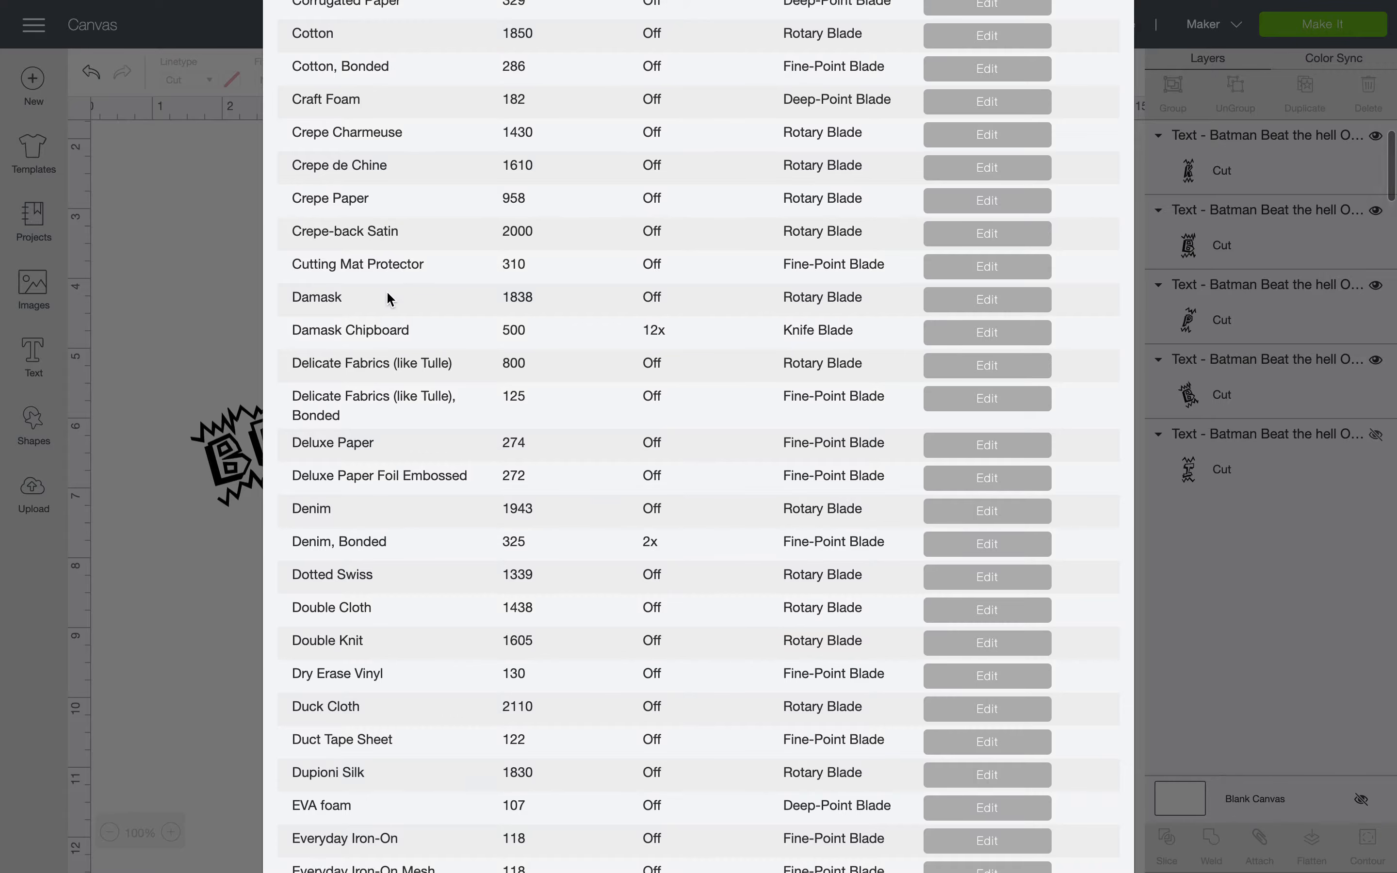
left_click_drag(855, 329, 784, 333)
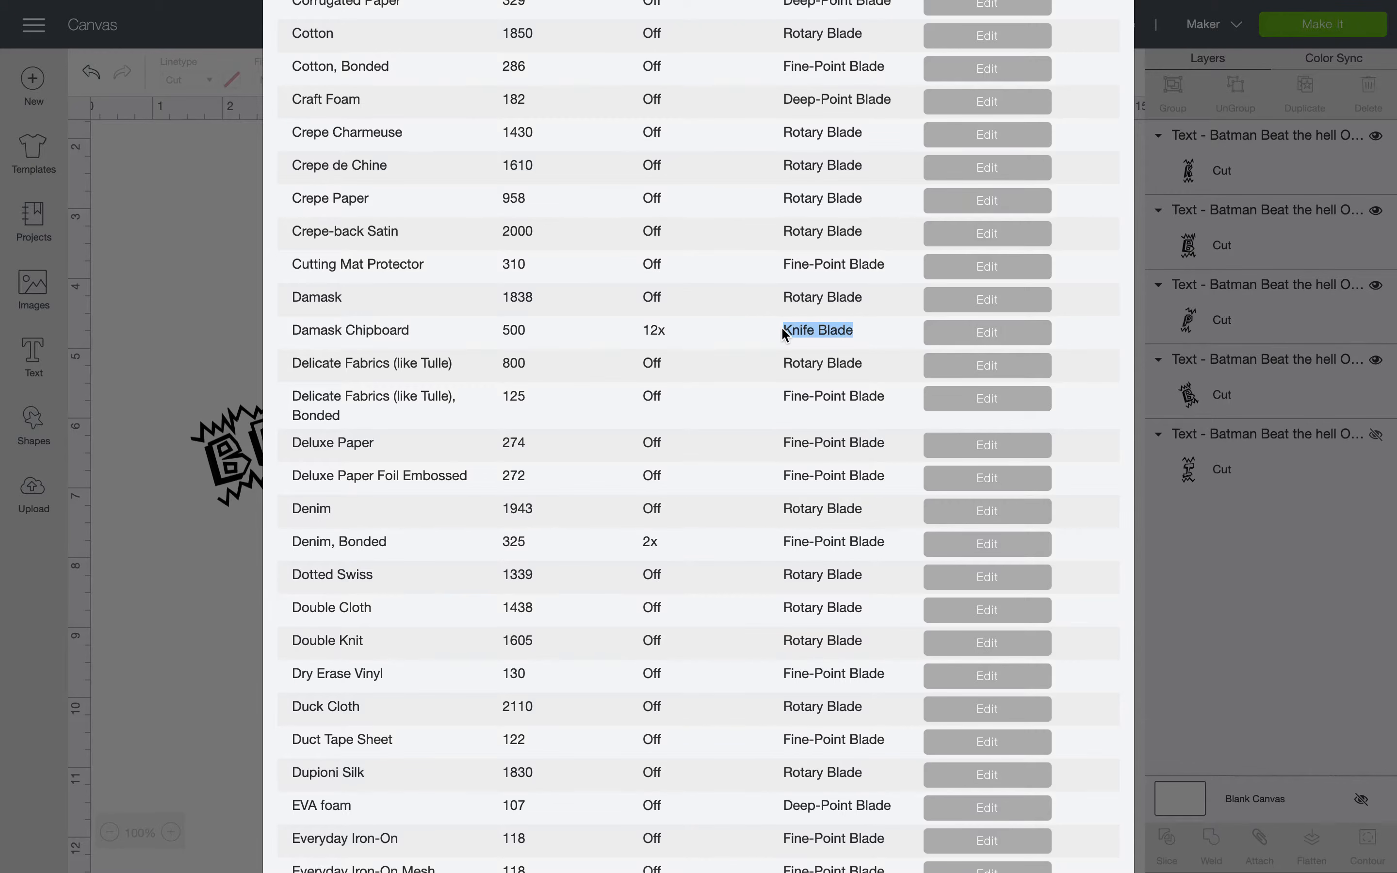
- Open the Damask material's settings, check its available blade types, and close them without saving
left_click(950, 309)
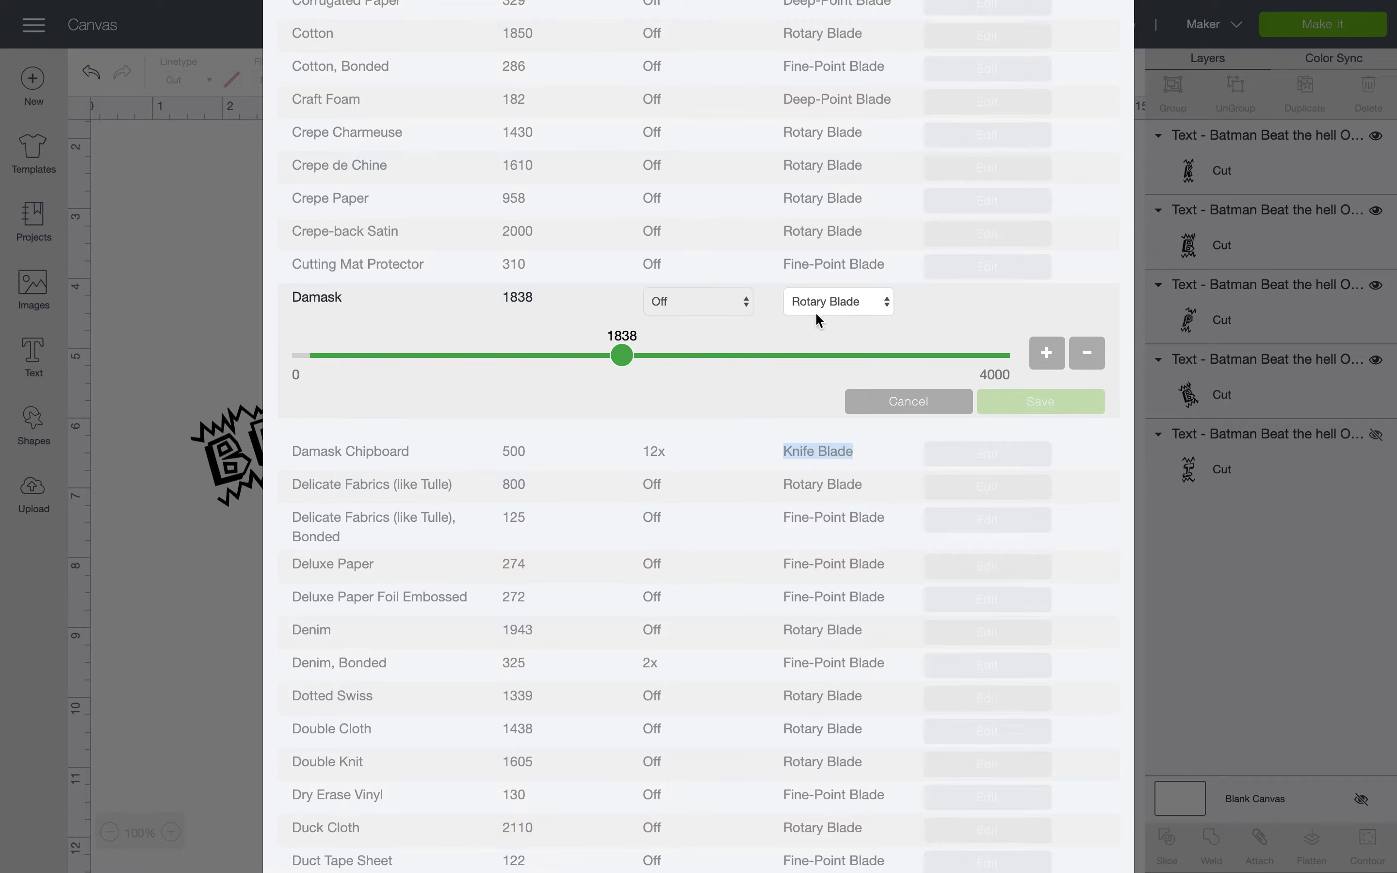
left_click(847, 304)
left_click(847, 304)
left_click(905, 403)
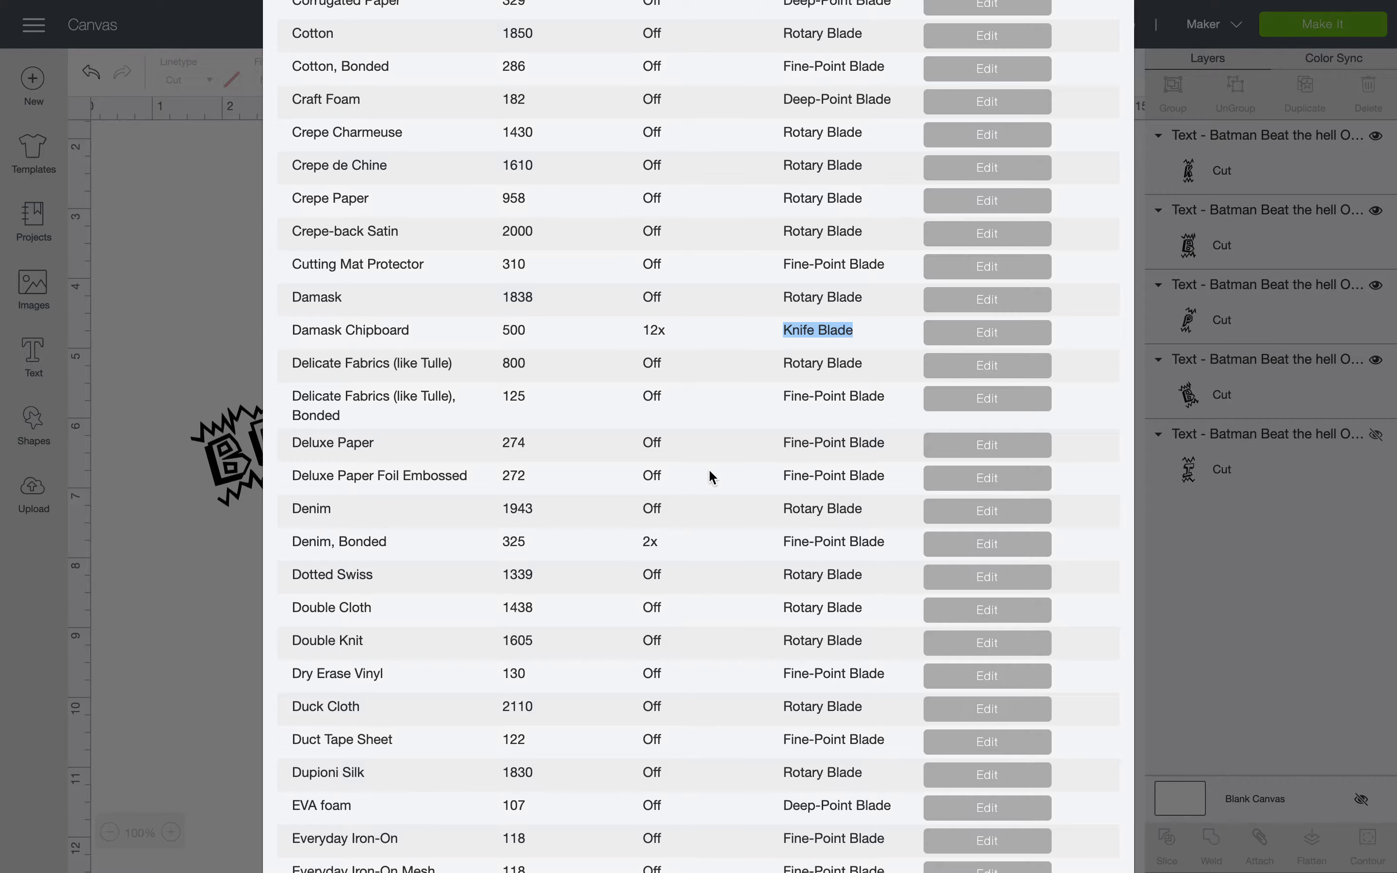
- Inspect the multi-cut and blade type options of Cutting Mat Protector and leave its settings without saving
left_click(960, 271)
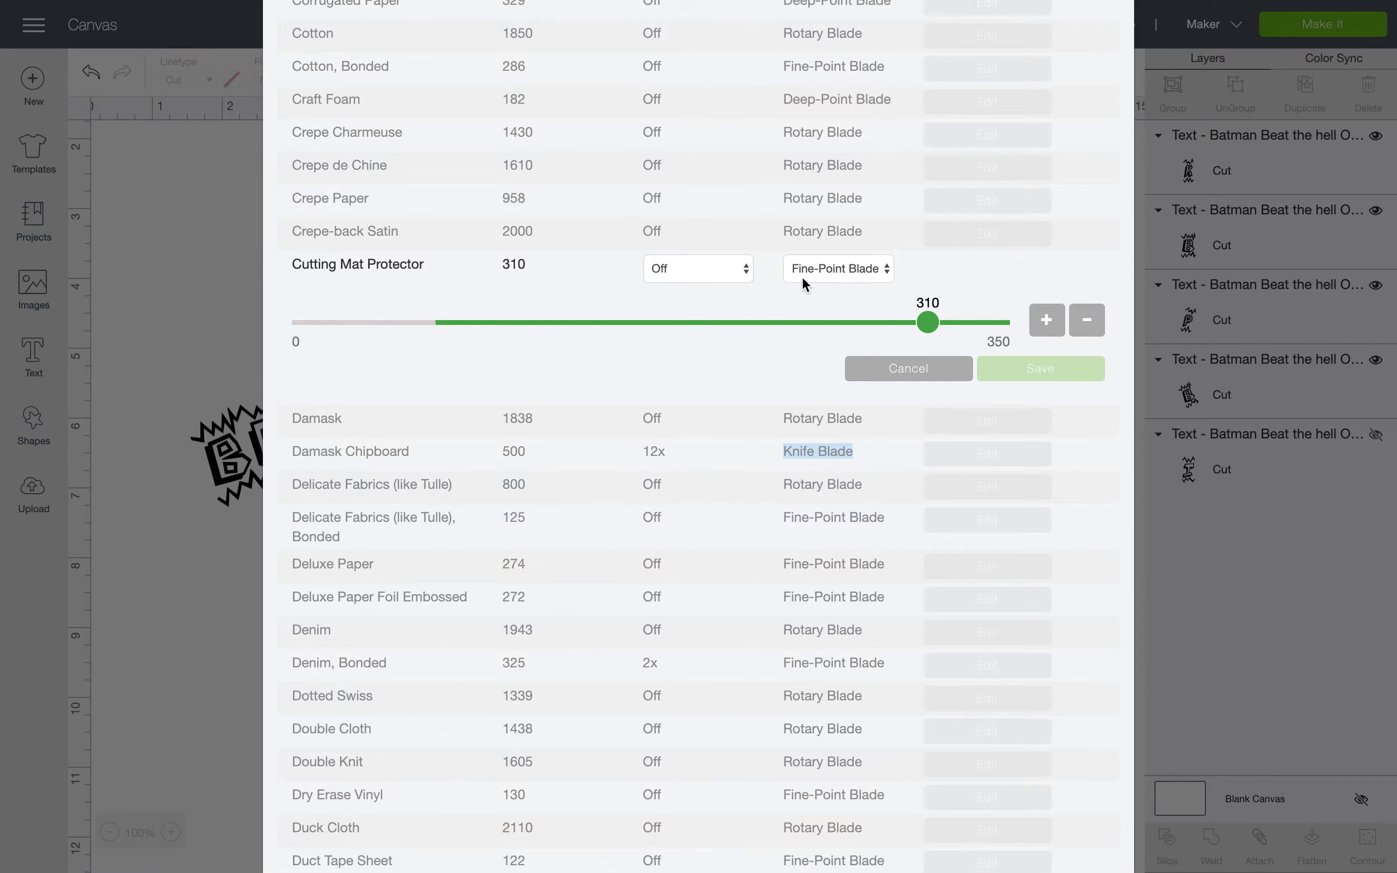
left_click(740, 272)
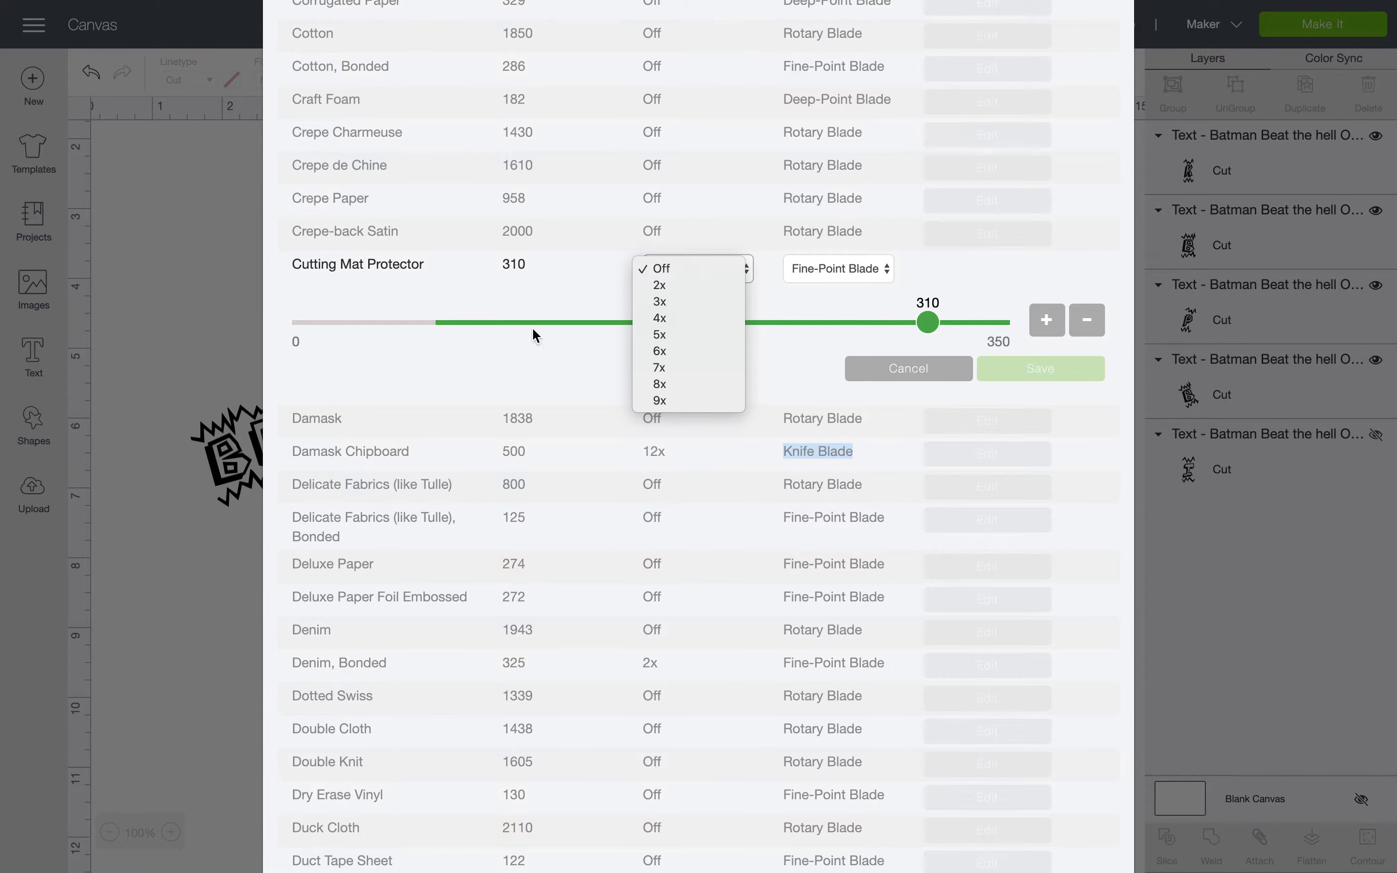
left_click(706, 269)
left_click(704, 270)
left_click(799, 273)
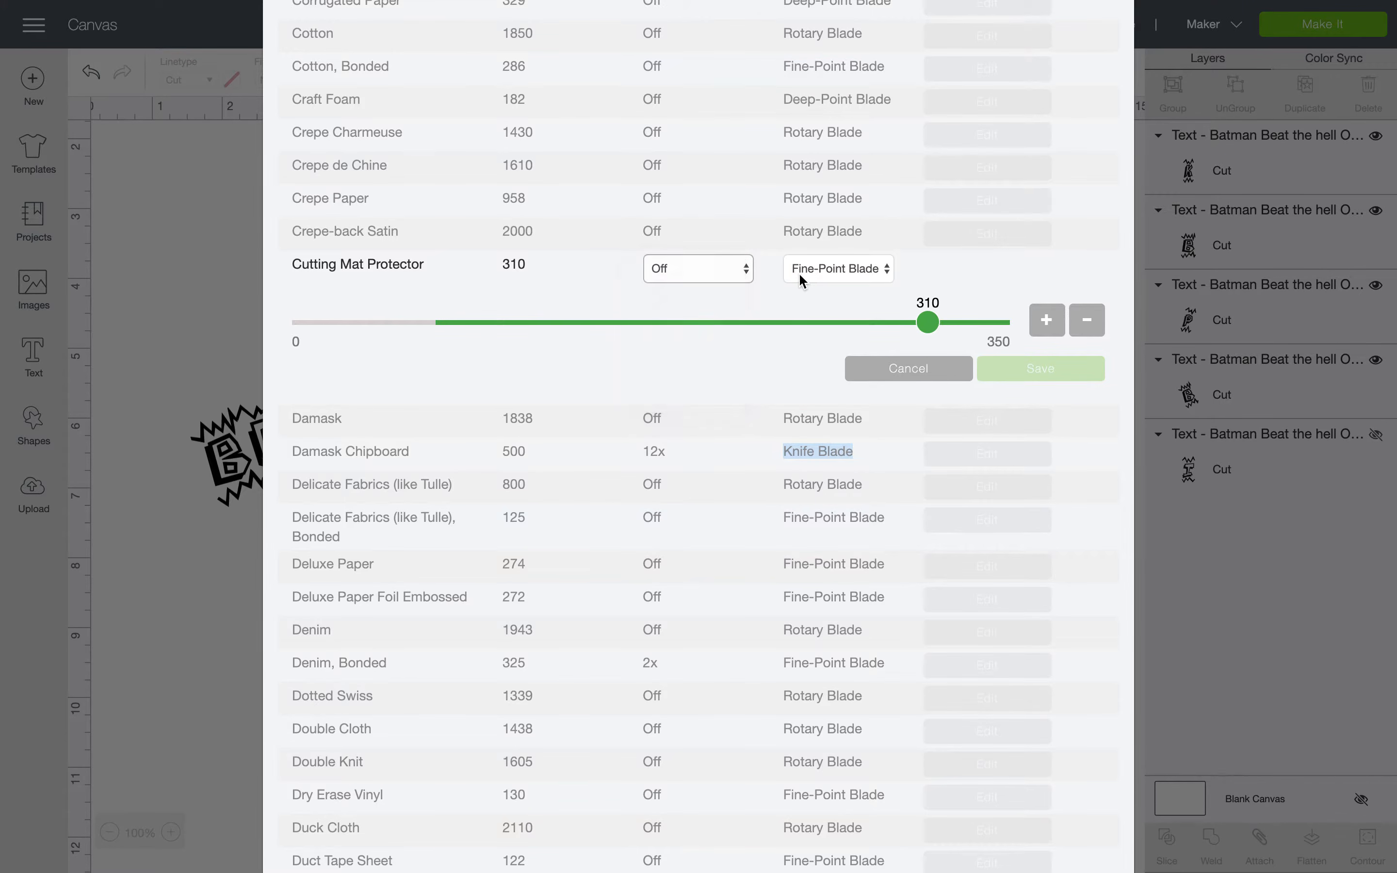
left_click(799, 272)
left_click(799, 273)
left_click(838, 264)
left_click(858, 271)
left_click(887, 270)
left_click(887, 270)
left_click(950, 379)
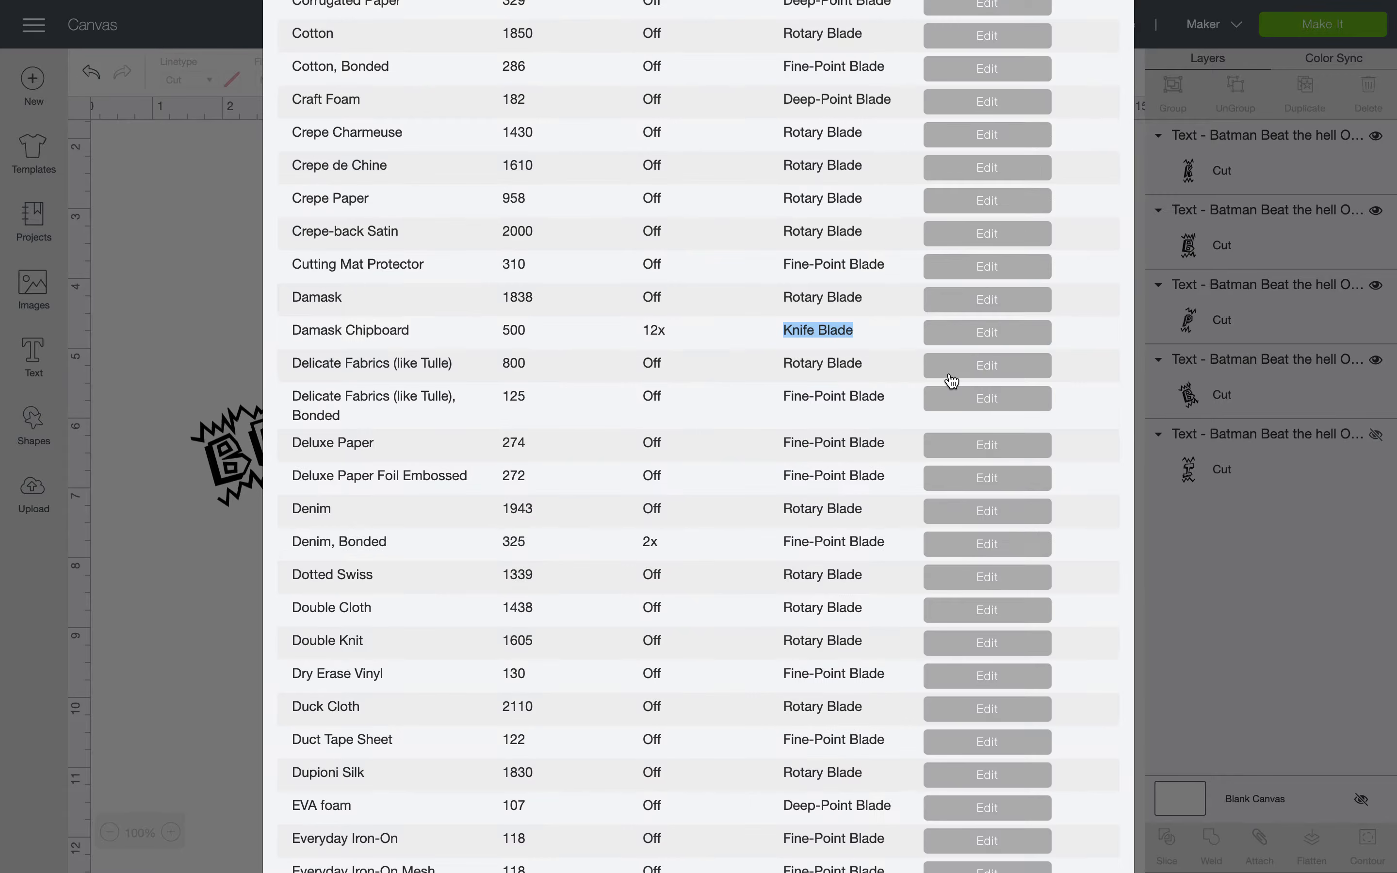
- Inspect the blade type and multi-cut options of Corrugated Paper and leave its settings without saving
scroll(936, 306, "up", 3)
scroll(930, 298, "up", 2)
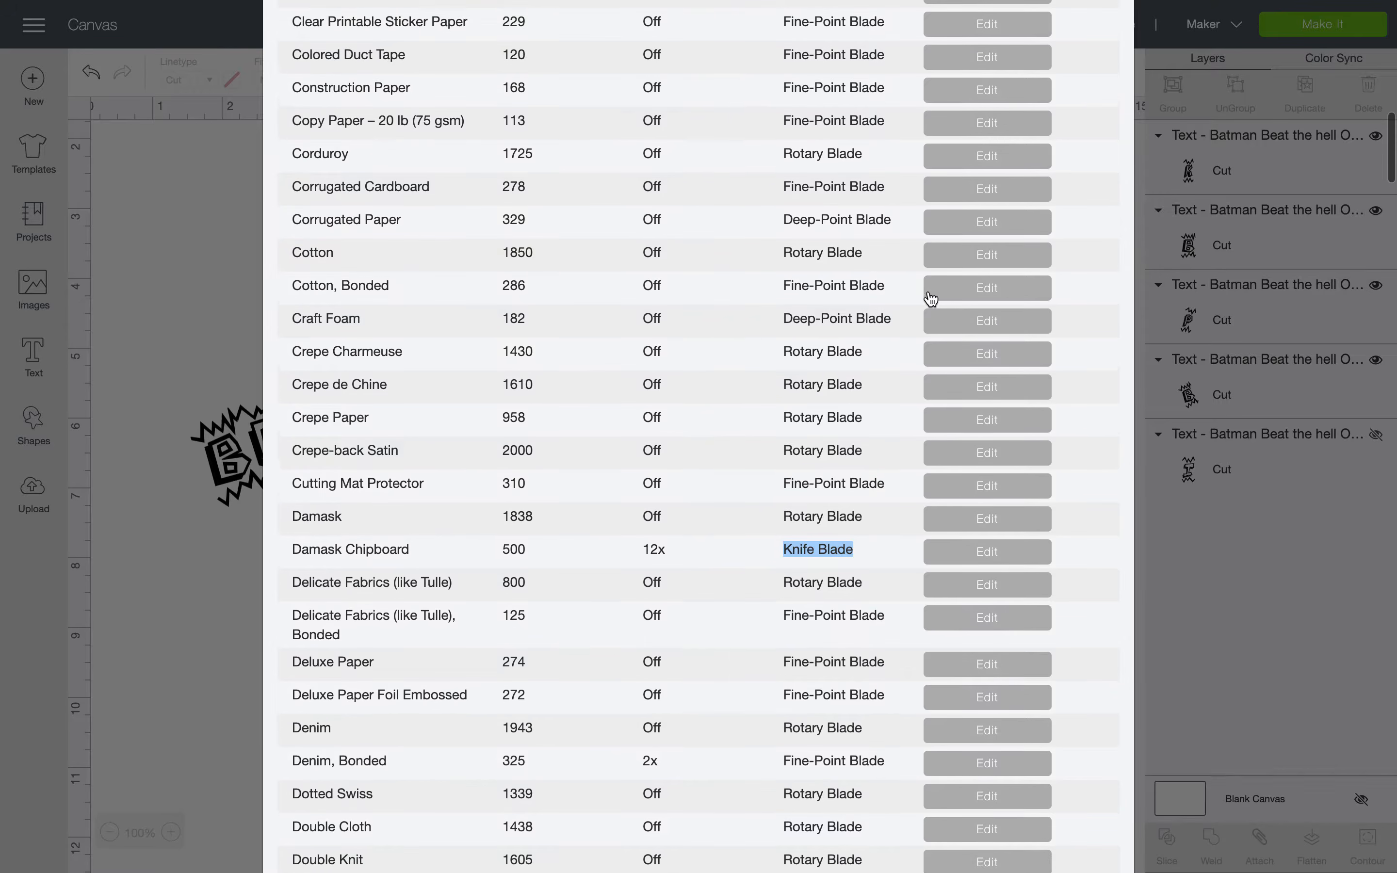
scroll(930, 299, "up", 2)
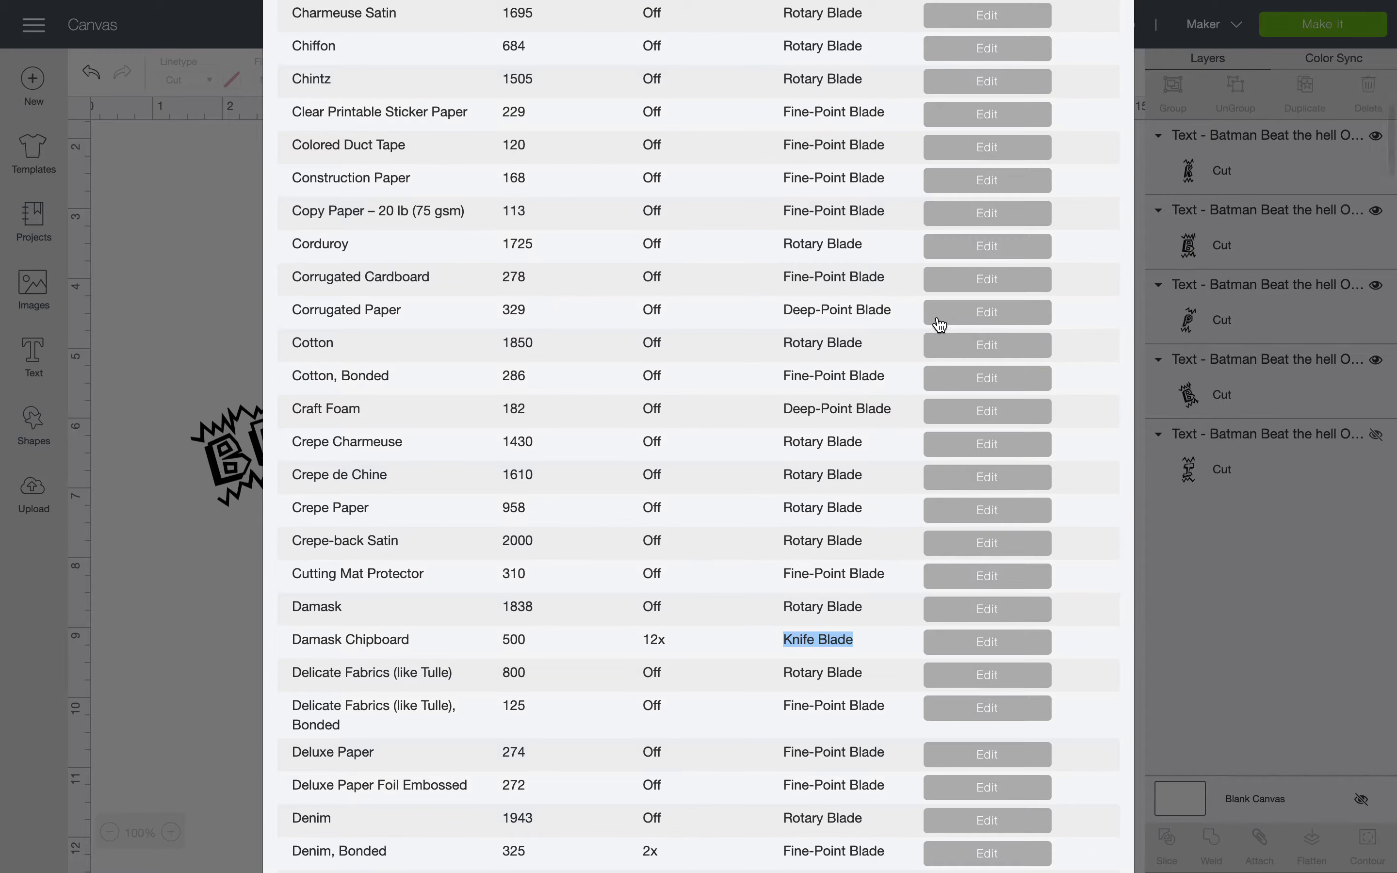
left_click(939, 321)
left_click(871, 325)
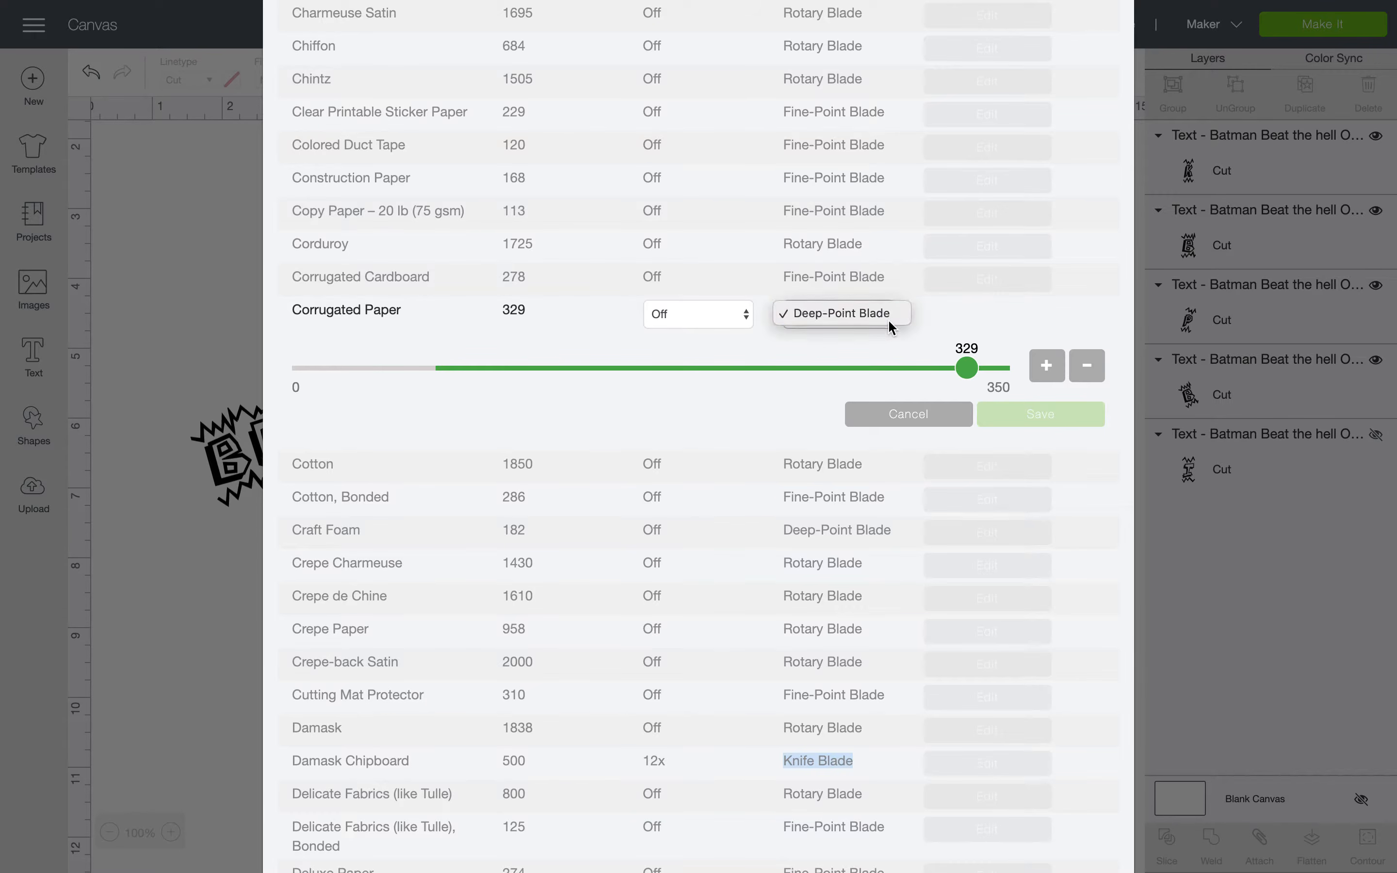
left_click(727, 319)
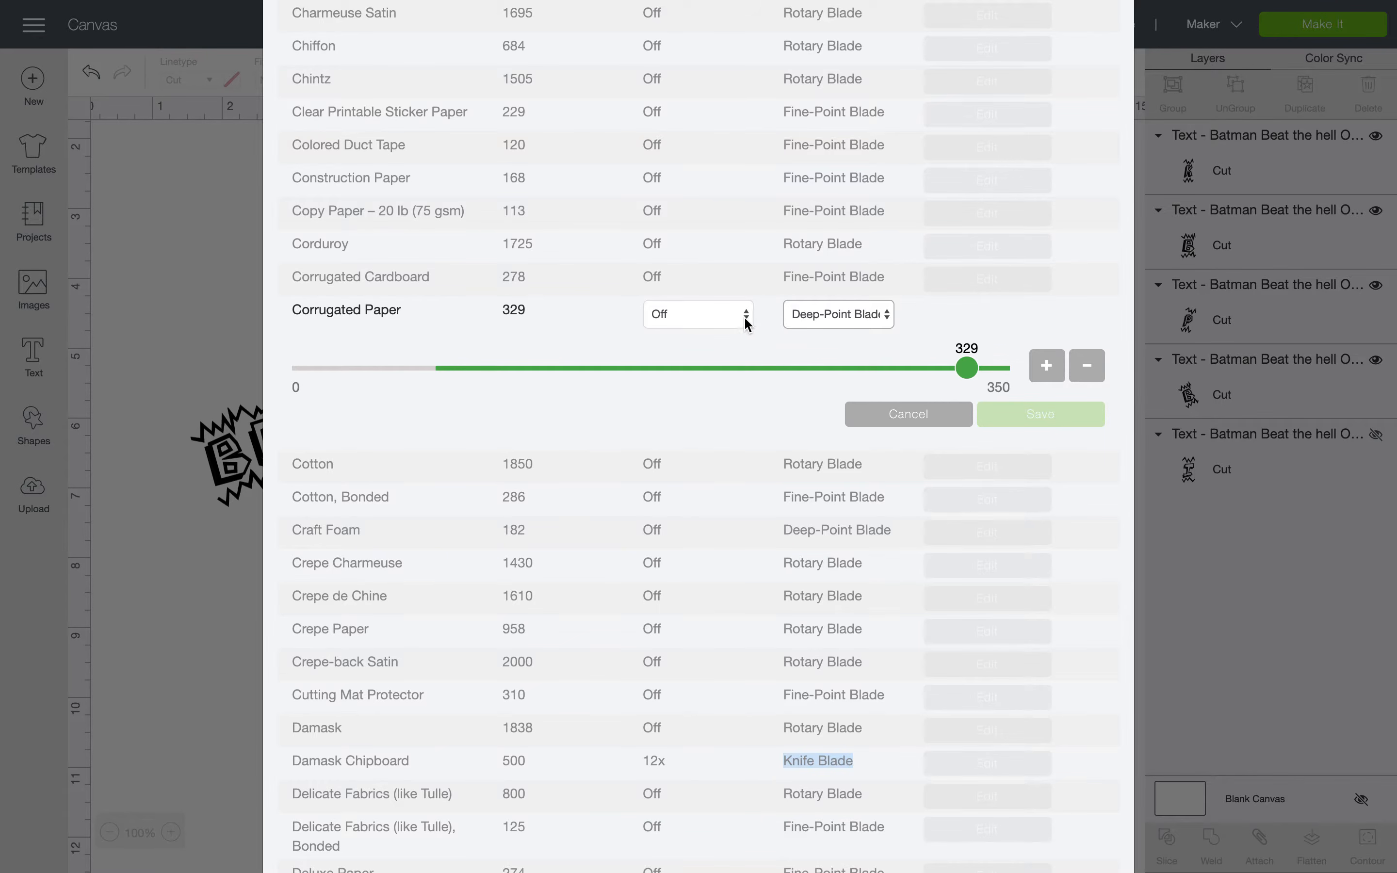
left_click(744, 315)
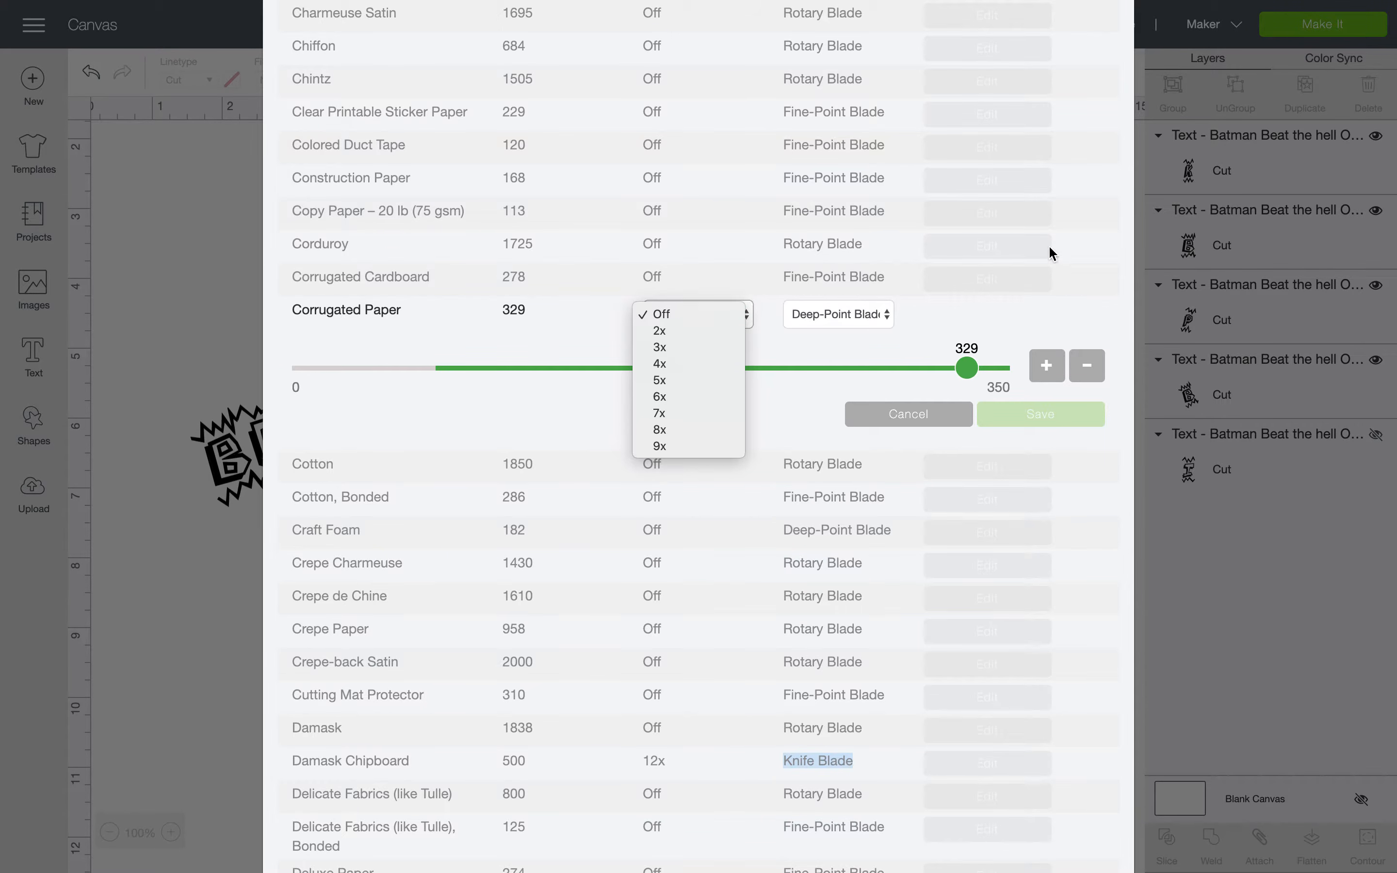
left_click(1071, 240)
left_click(912, 399)
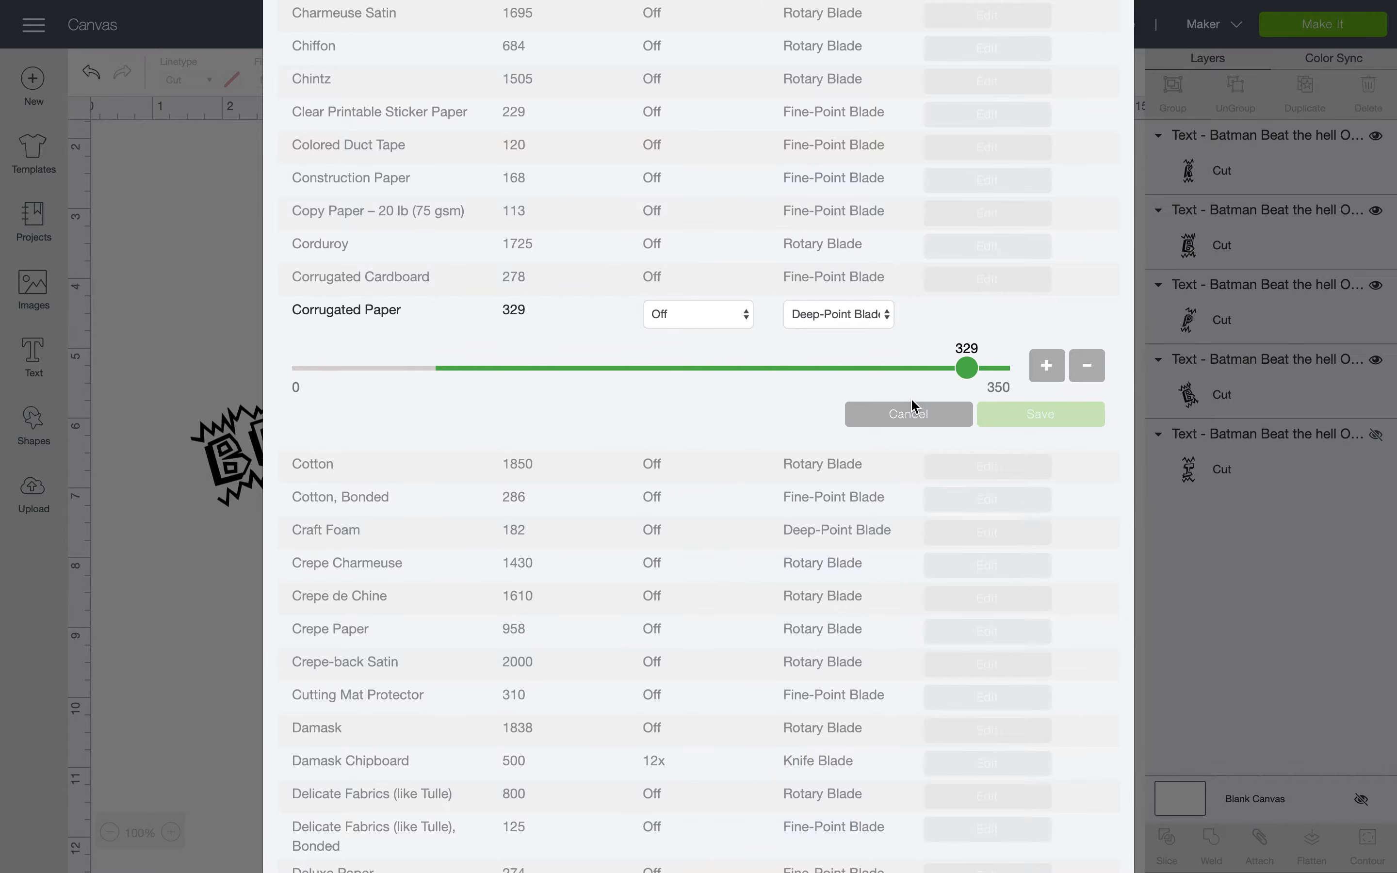
left_click(908, 418)
- Look through the rest of the custom materials down to Ziberline, return to the start of the list, and close it
scroll(930, 393, "down", 15)
scroll(936, 364, "down", 20)
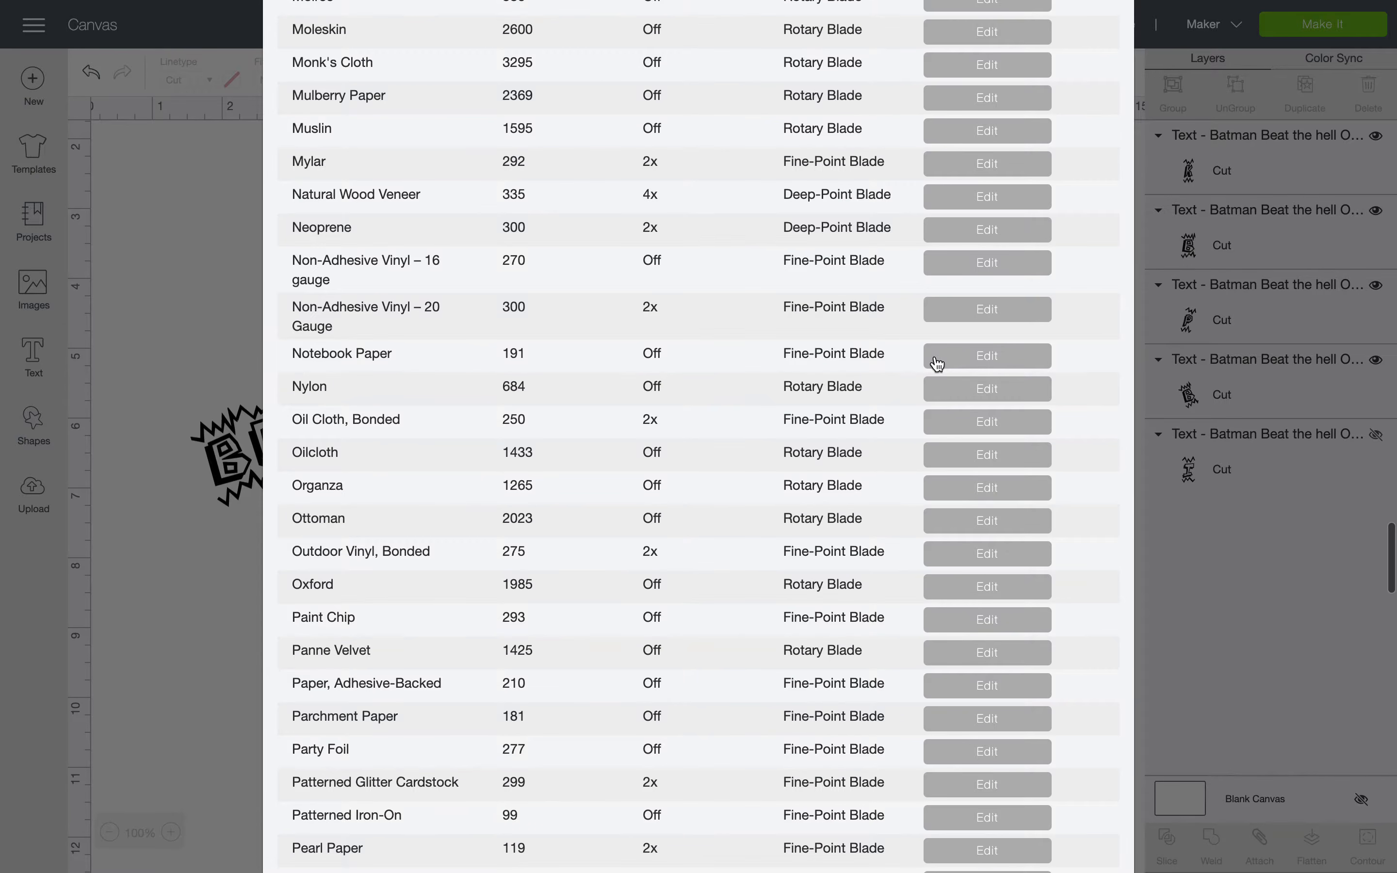
scroll(936, 364, "down", 20)
scroll(936, 364, "down", 10)
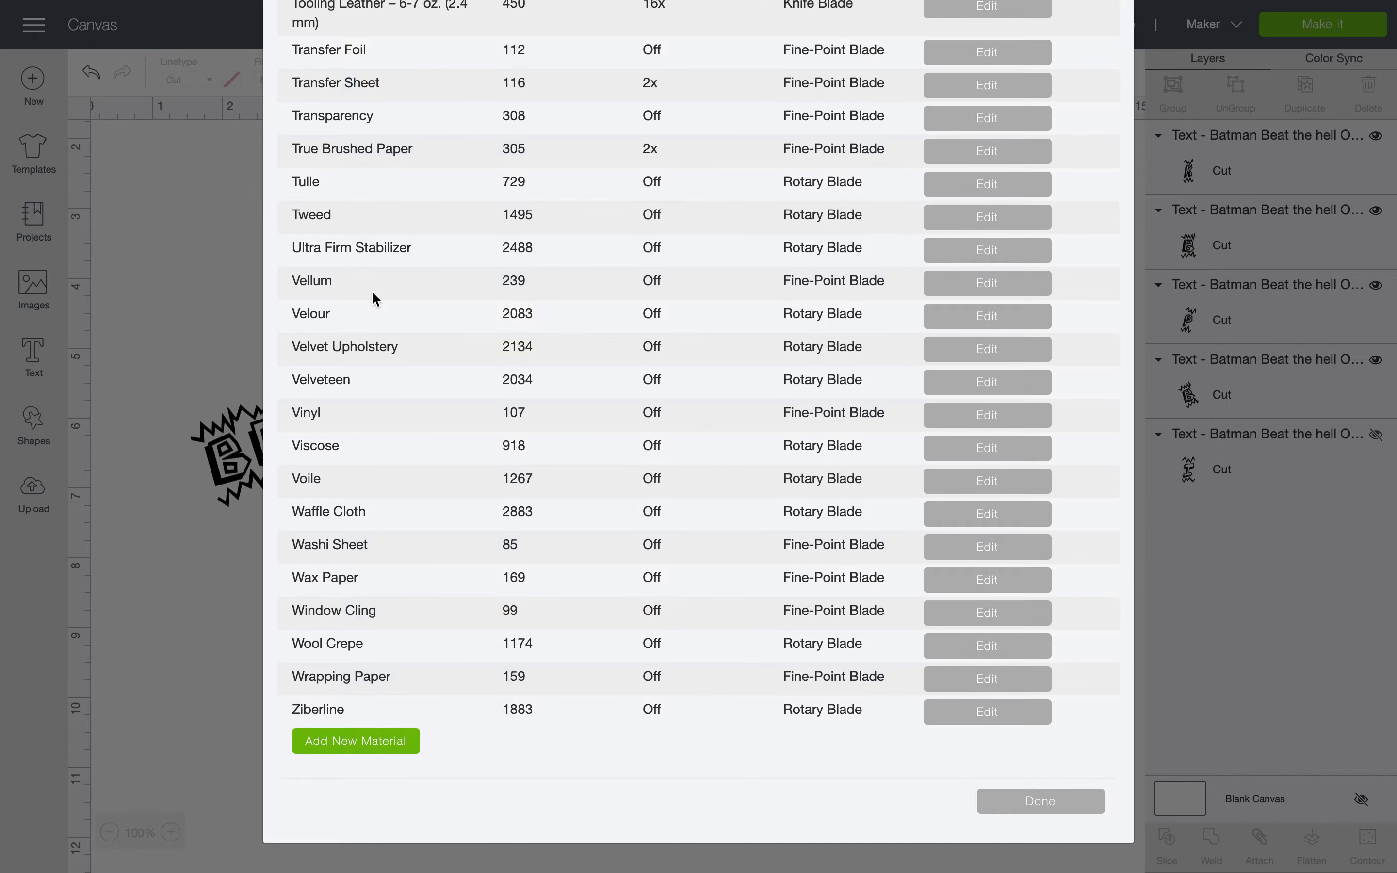
scroll(622, 566, "up", 20)
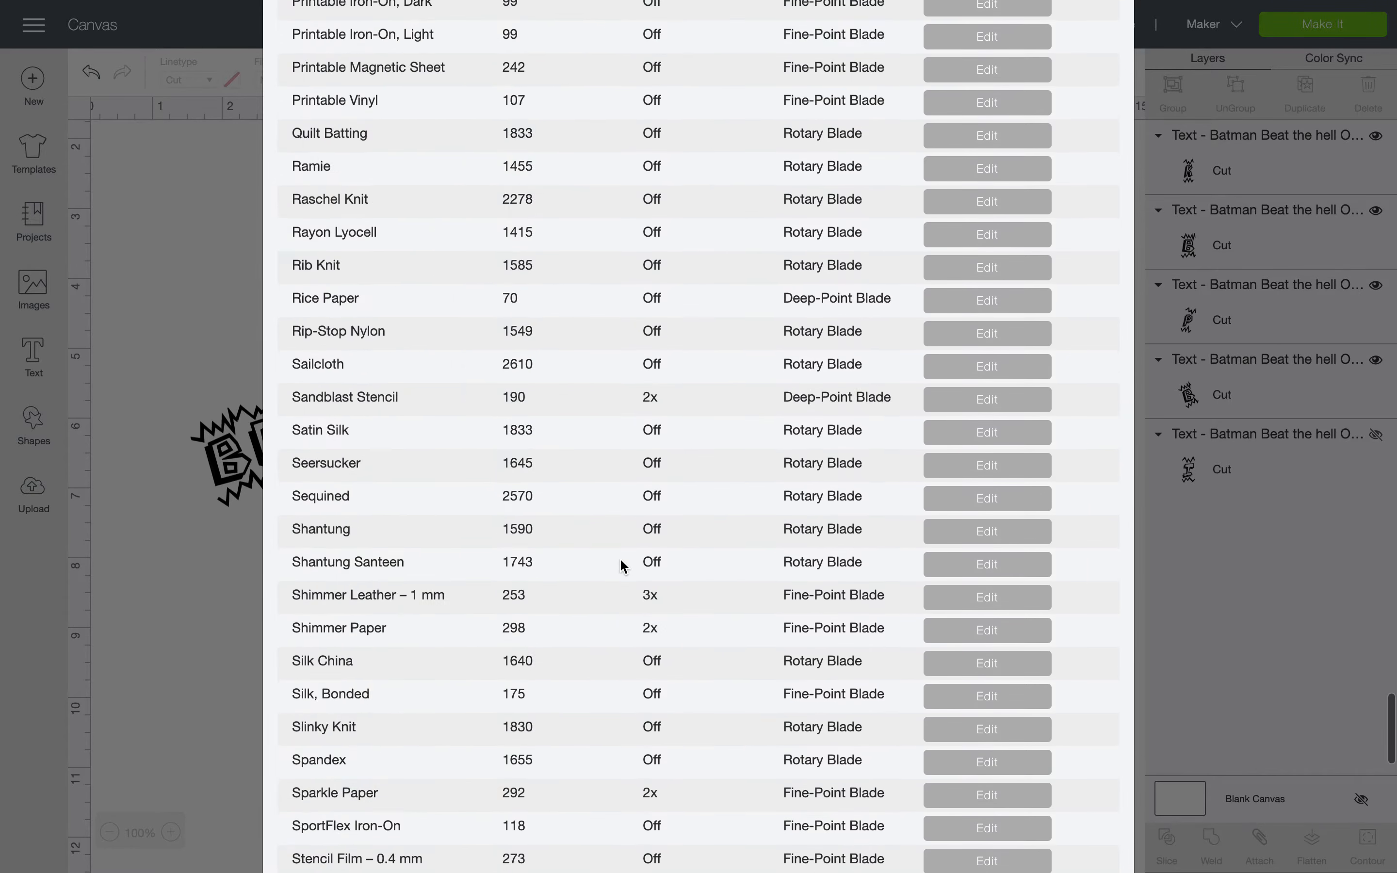
scroll(622, 566, "up", 20)
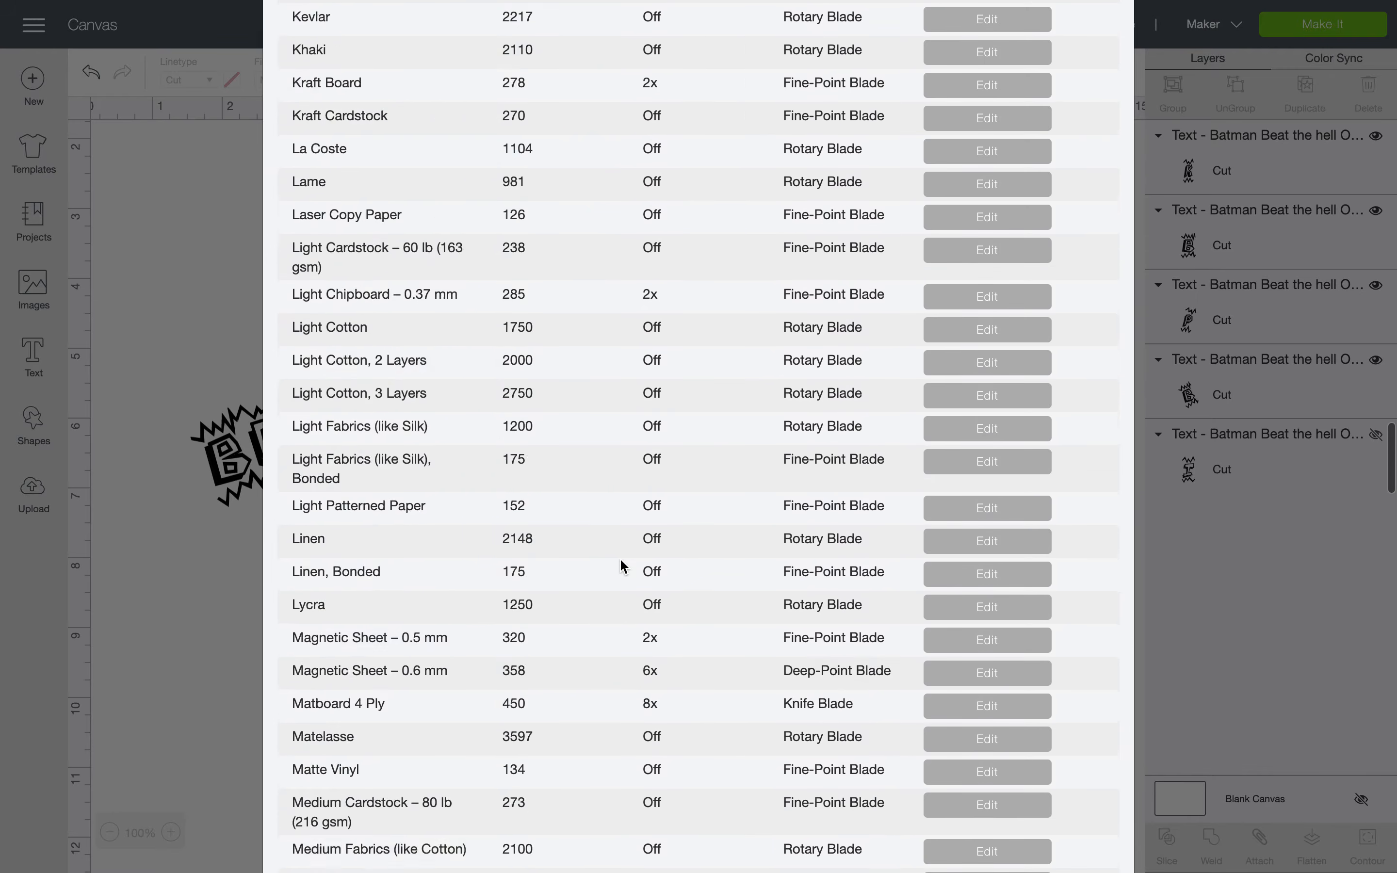
scroll(623, 566, "up", 20)
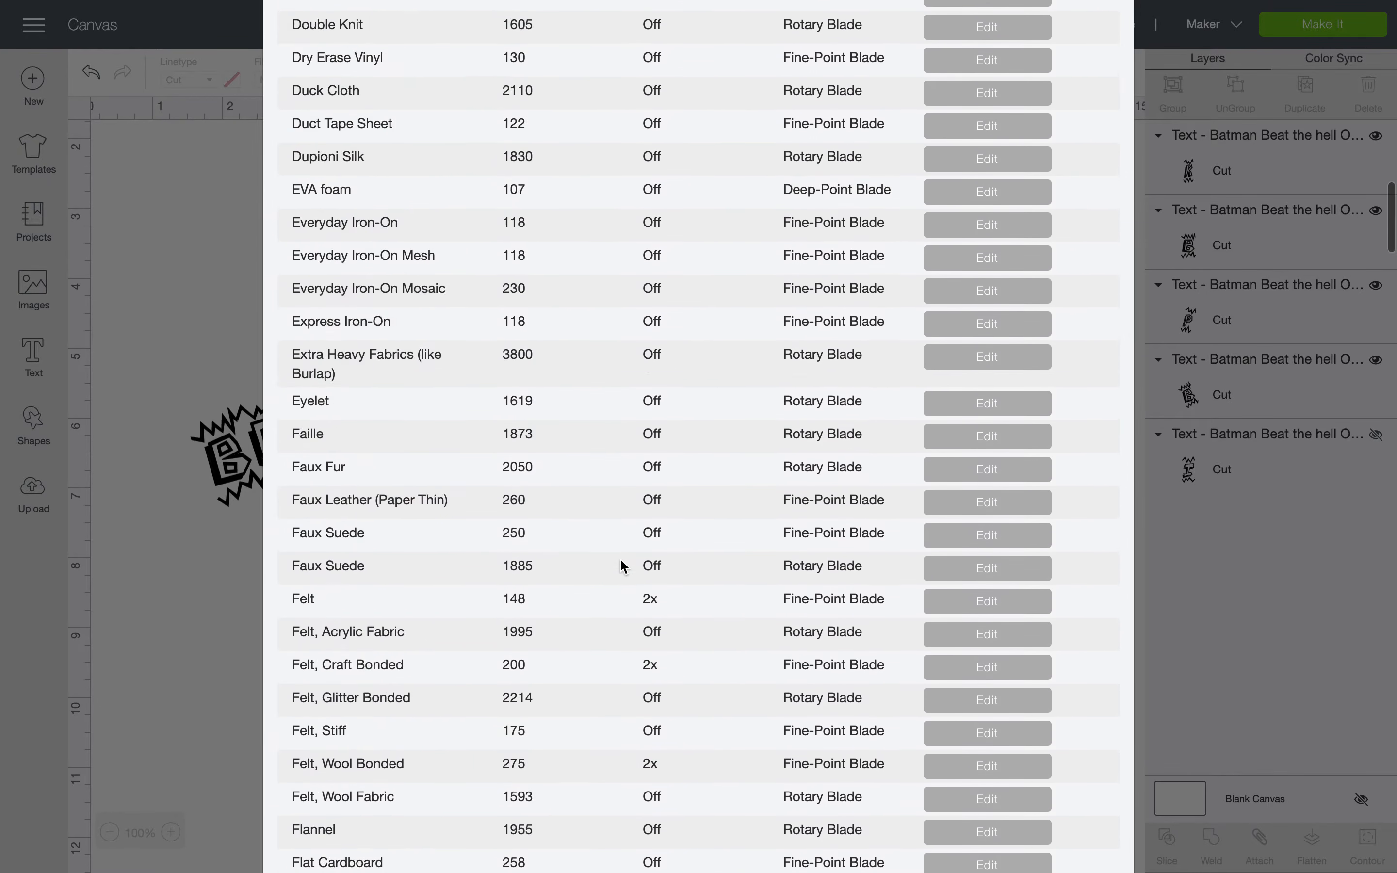
scroll(620, 558, "up", 2)
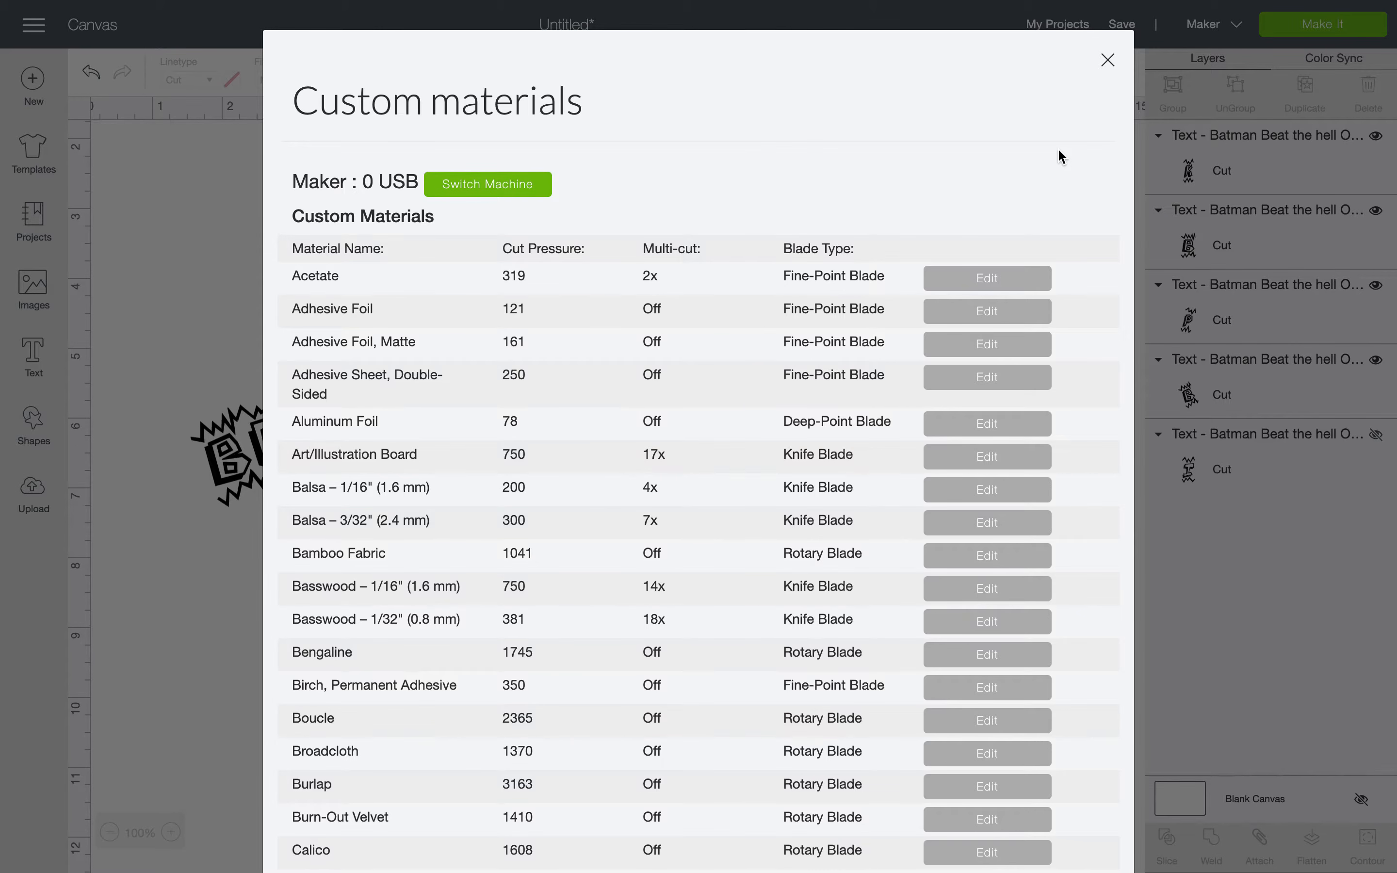
left_click(1108, 60)
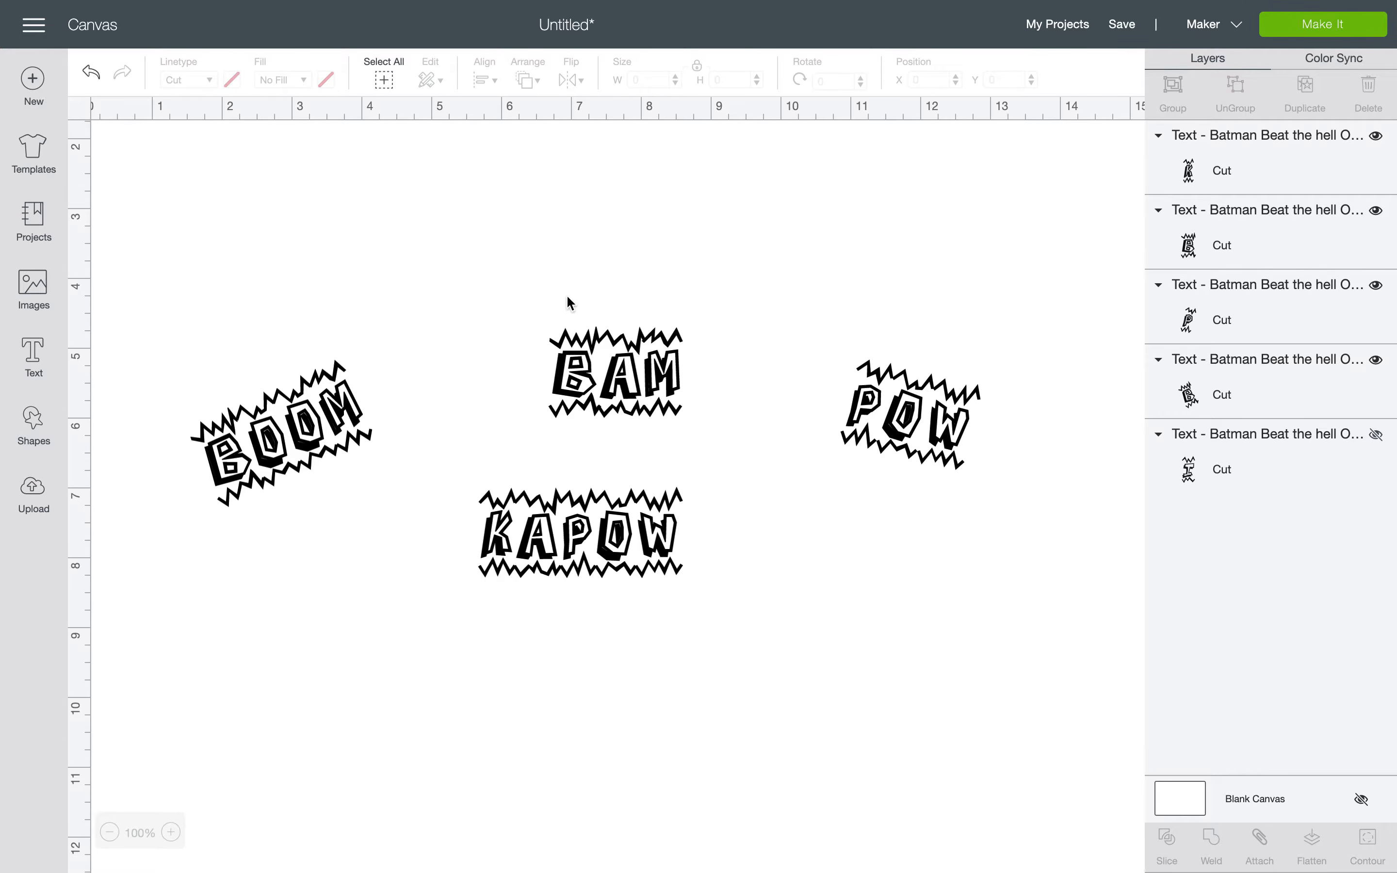
- Send the project to the cutting mat preview and nudge KAPOW and BAM slightly to the right on the mat
mouse_move(600, 7)
left_click(1271, 35)
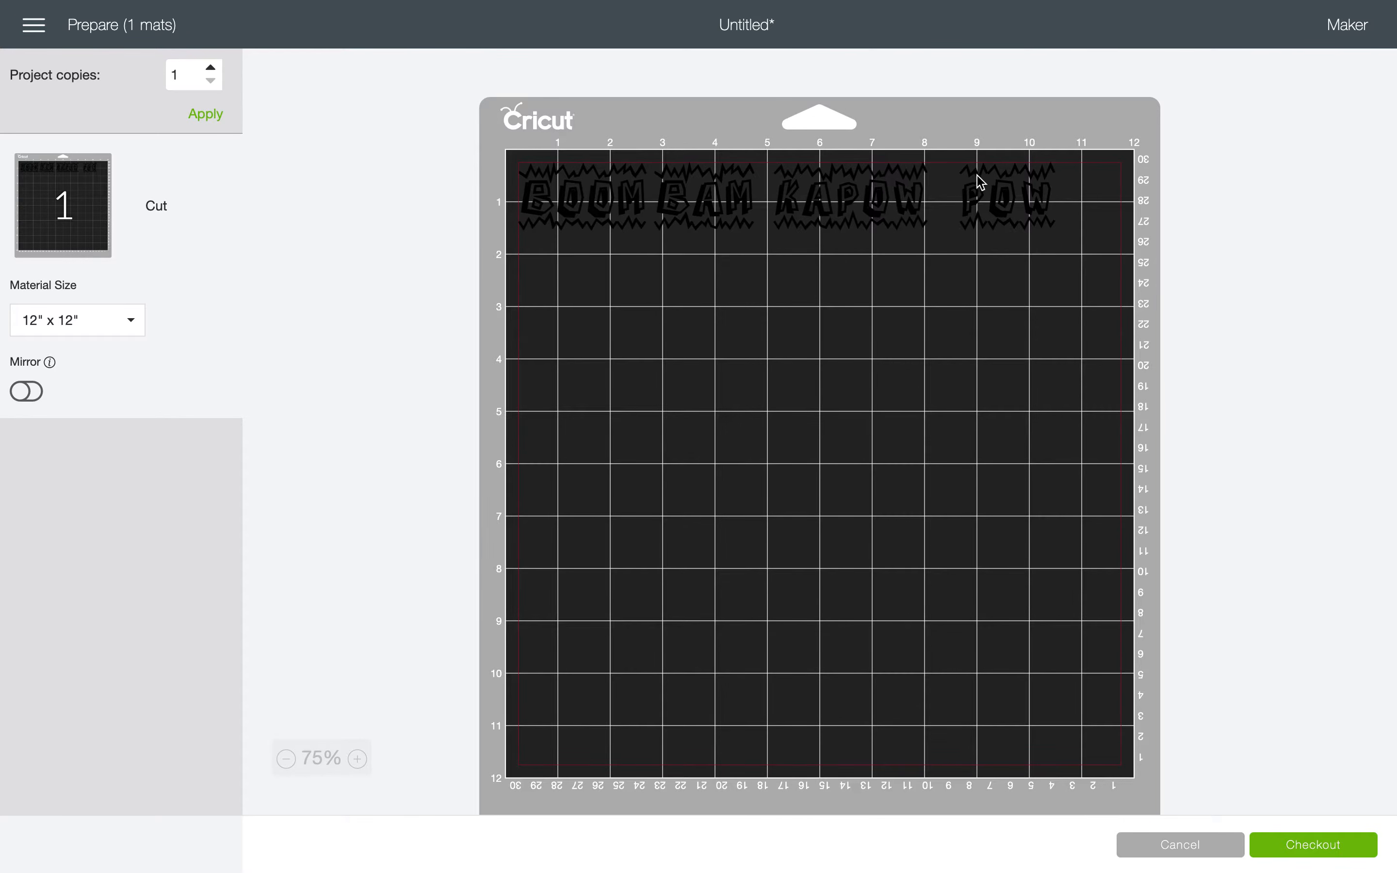
left_click(718, 211)
left_click_drag(859, 201, 870, 203)
left_click_drag(741, 206, 745, 207)
left_click(717, 359)
- Turn on Mirror for the mat and turn it off again
left_click(34, 400)
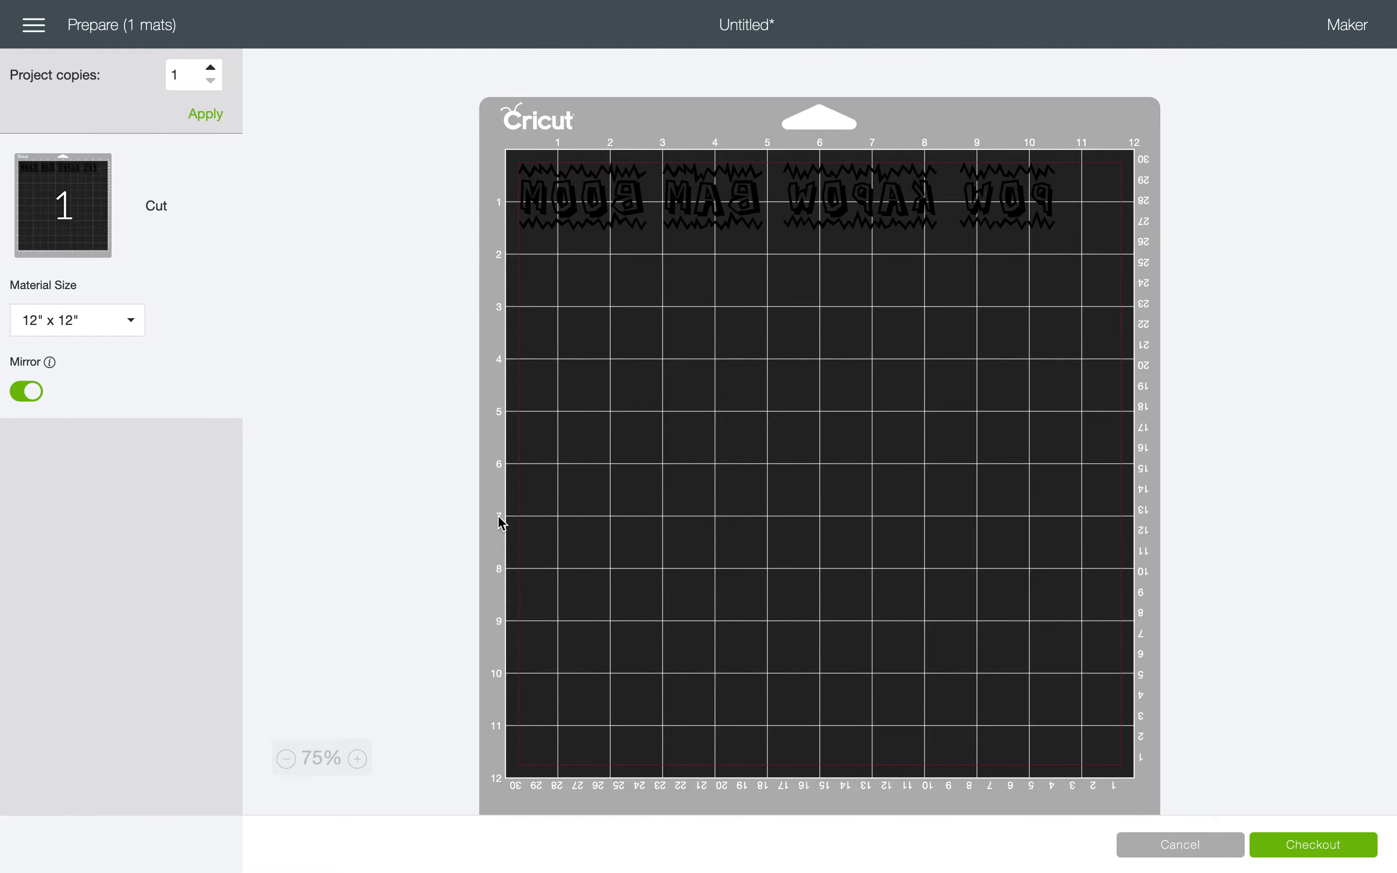
left_click(32, 393)
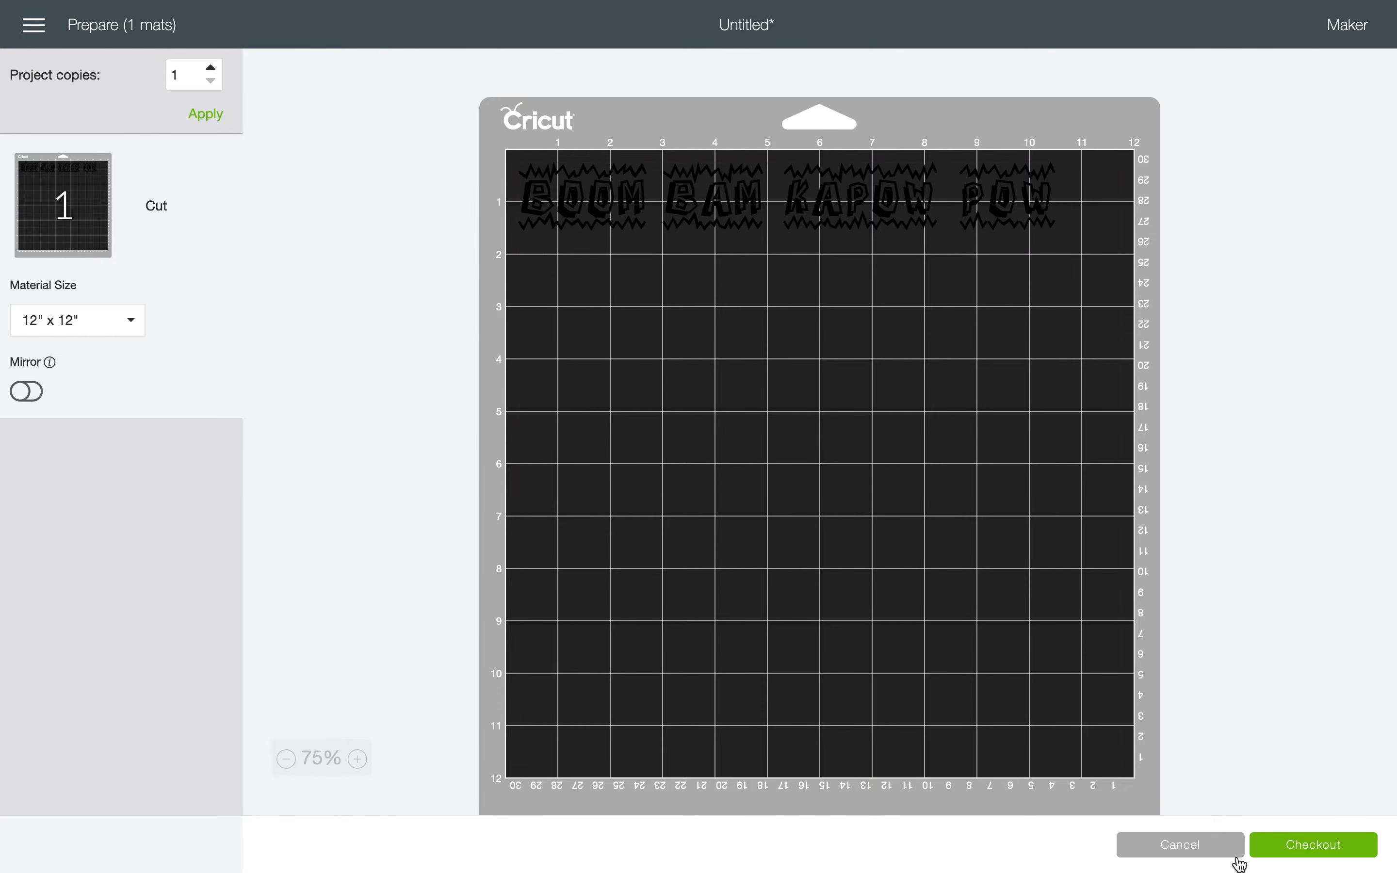
- Try to check out the project from the mat preview, then return to the canvas
left_click(1273, 863)
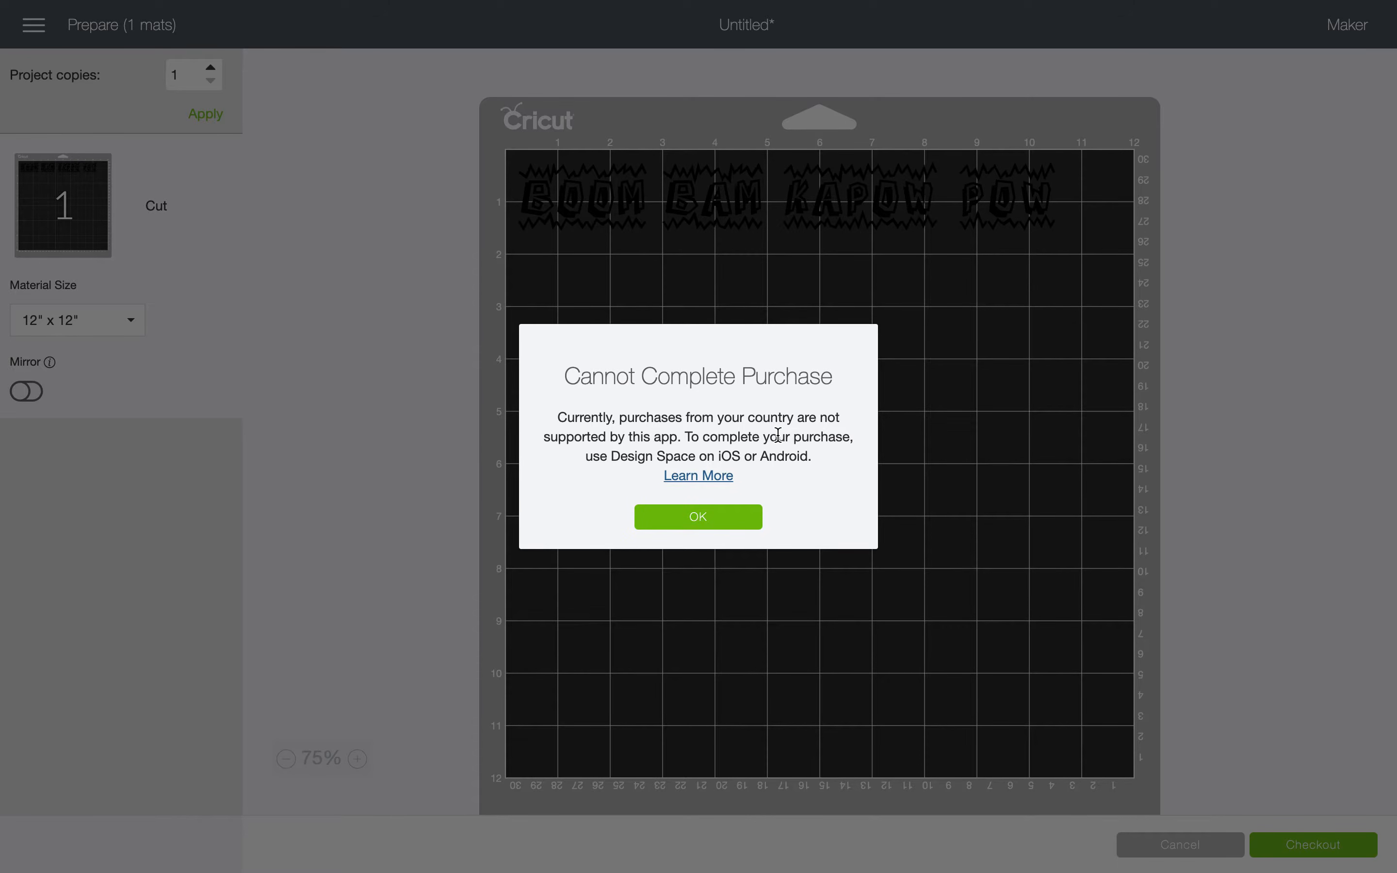
left_click(705, 518)
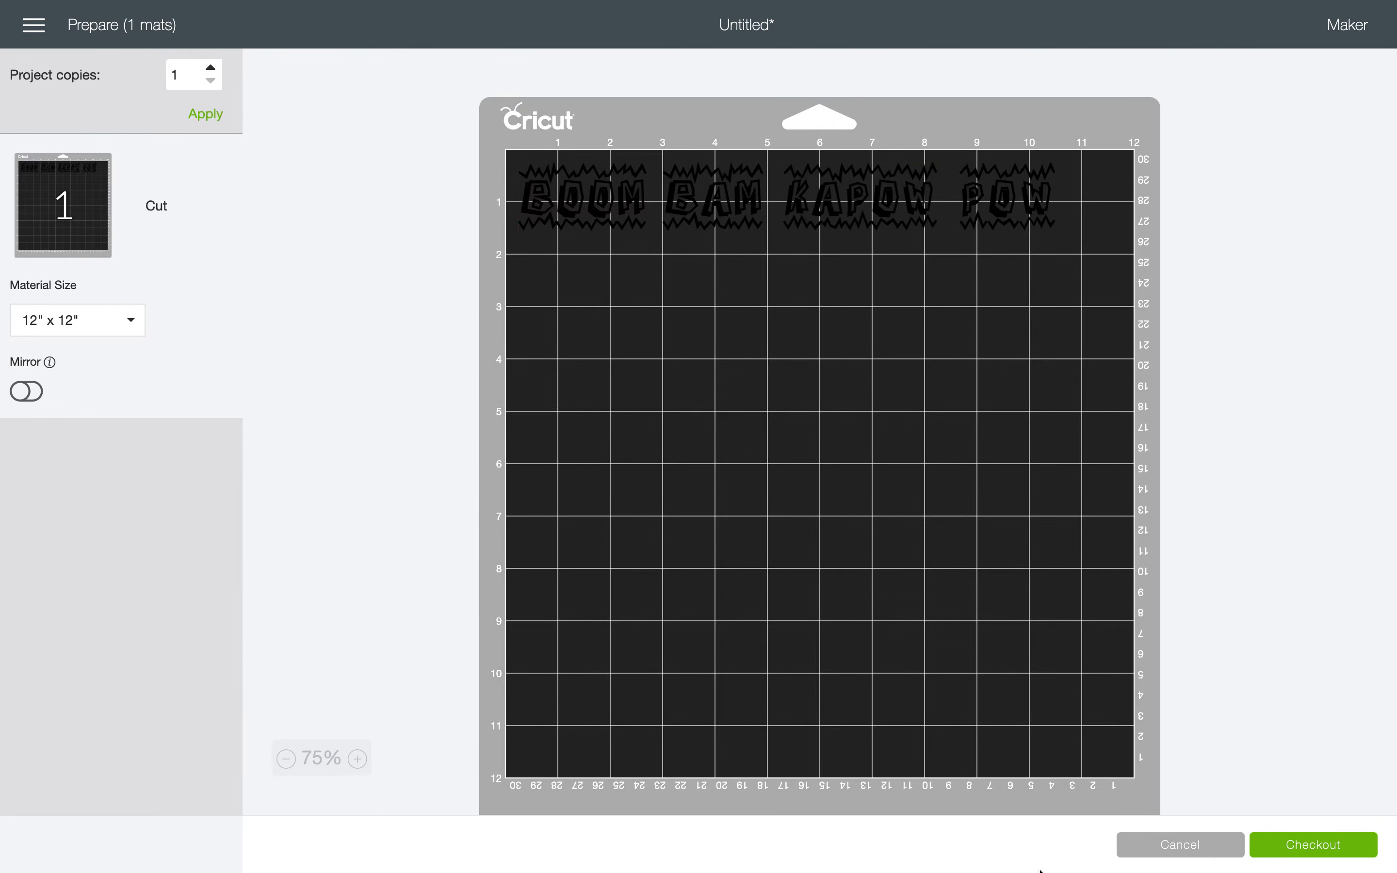
left_click(1135, 843)
- Select the BAM text on the canvas and search the fonts for "batman"
left_click(641, 487)
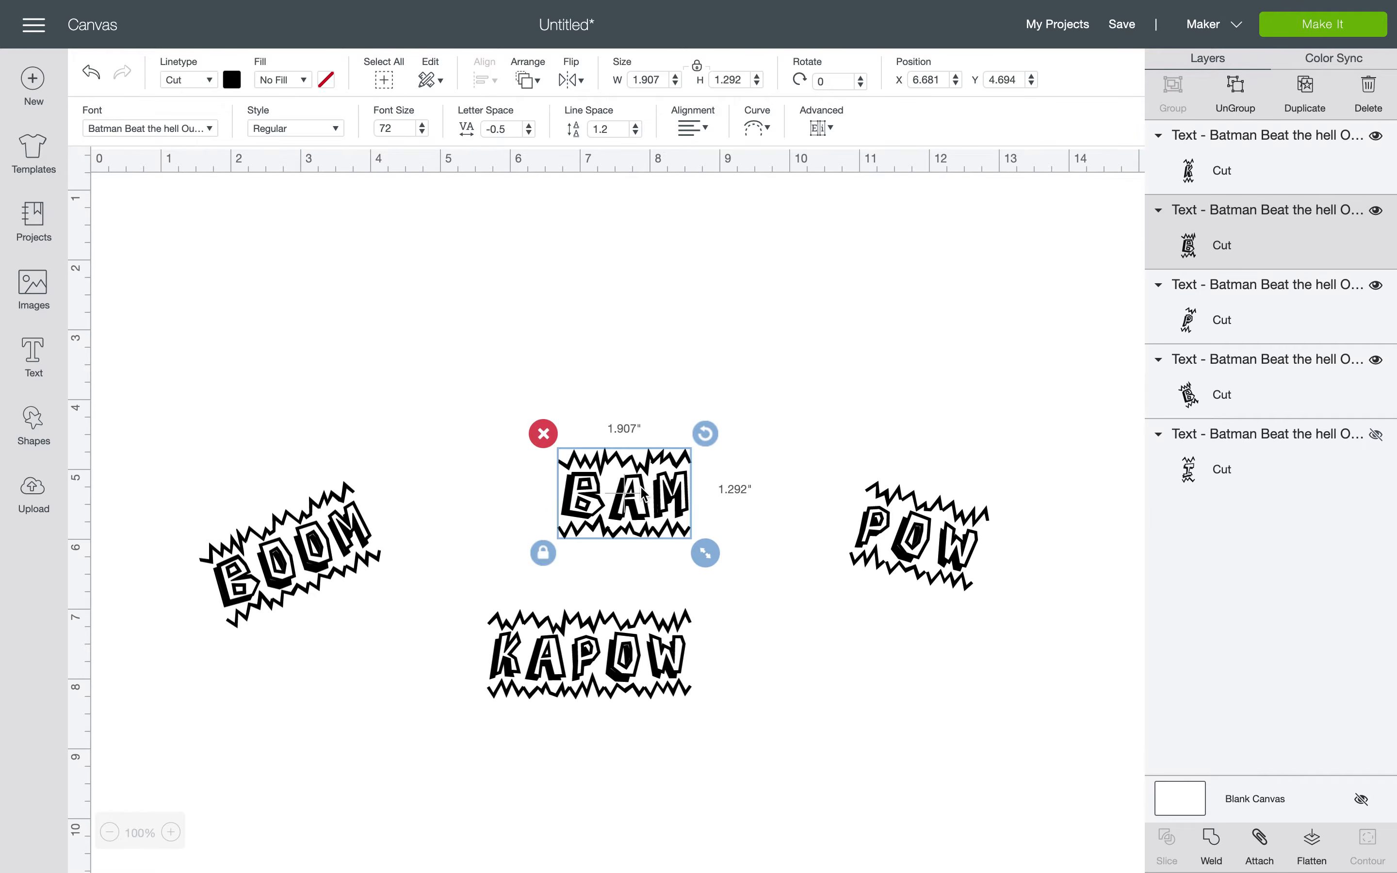
left_click(188, 128)
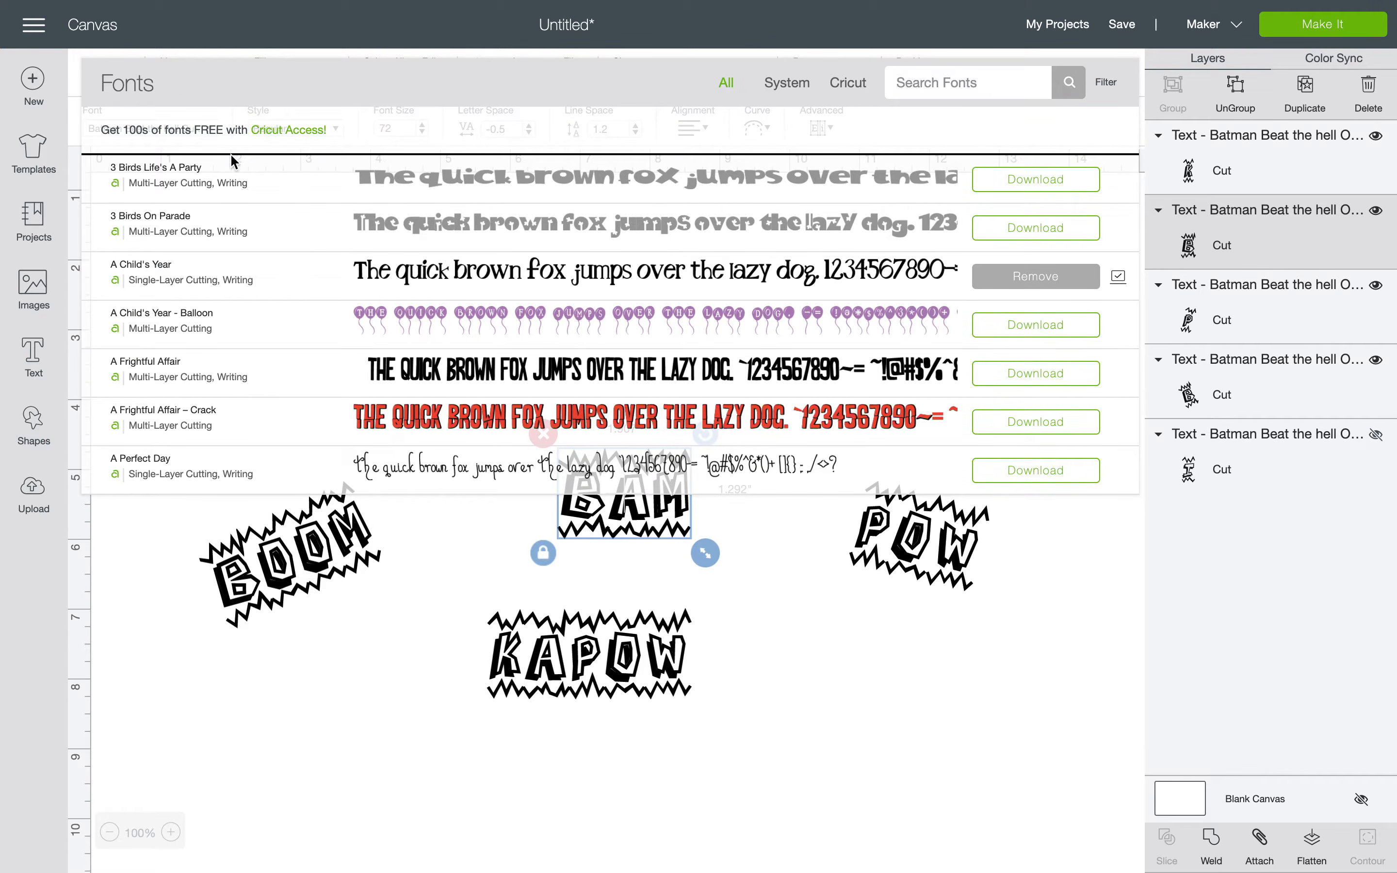
left_click(963, 82)
type("batman")
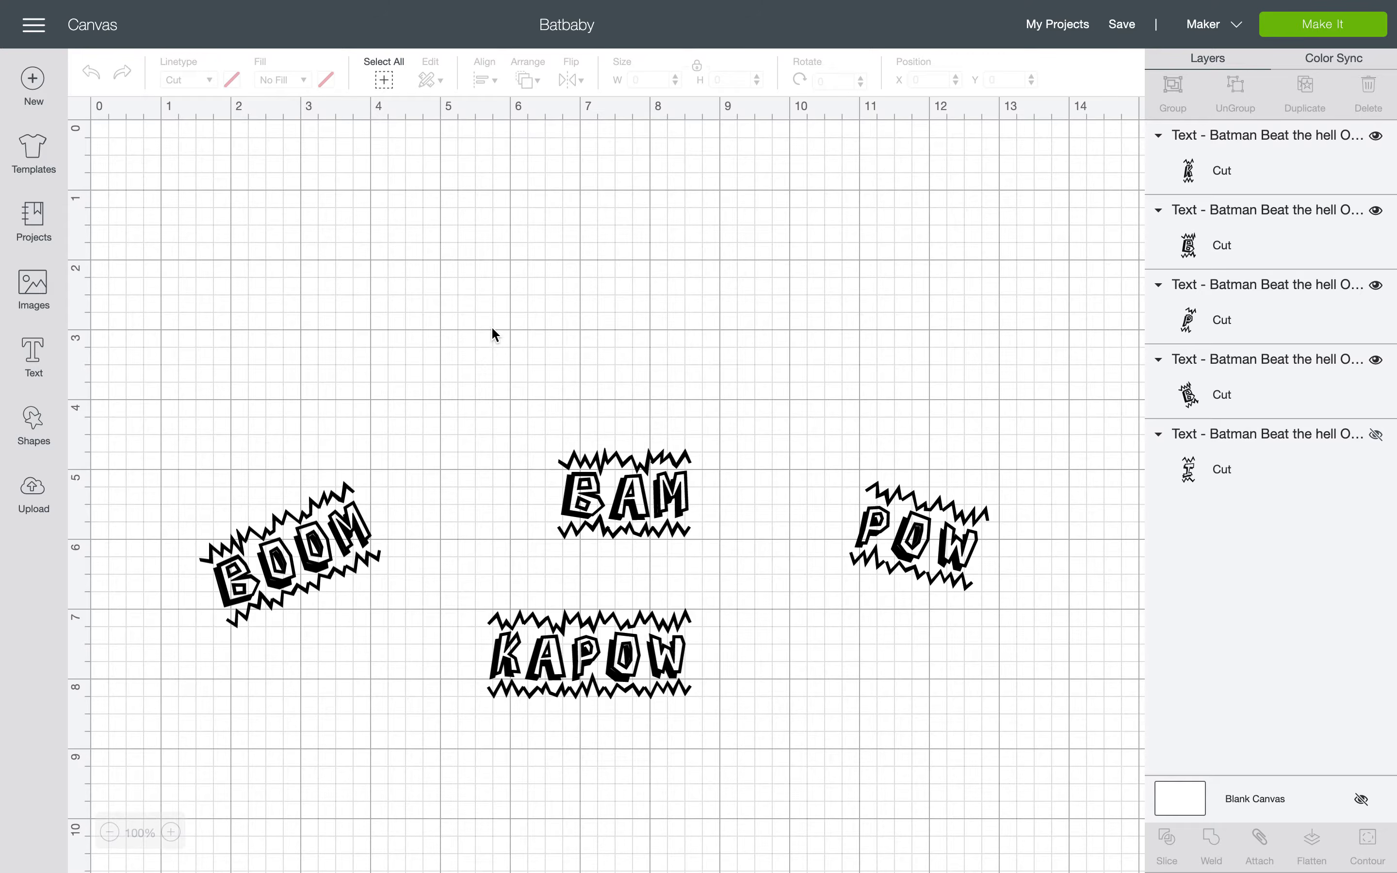
- Send the project to the mat preview and continue to the base material selection
left_click(1362, 27)
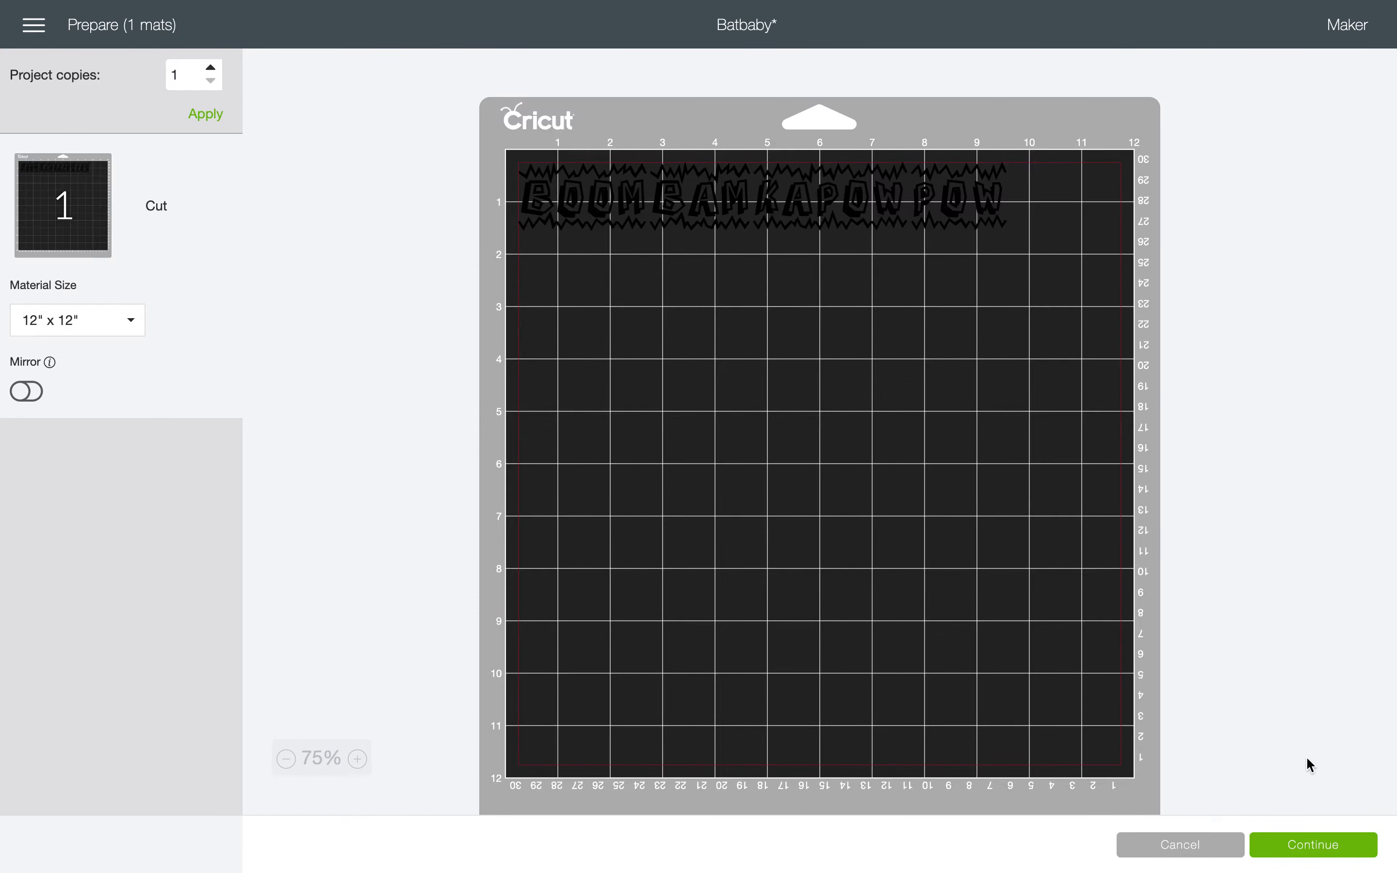
left_click(1307, 853)
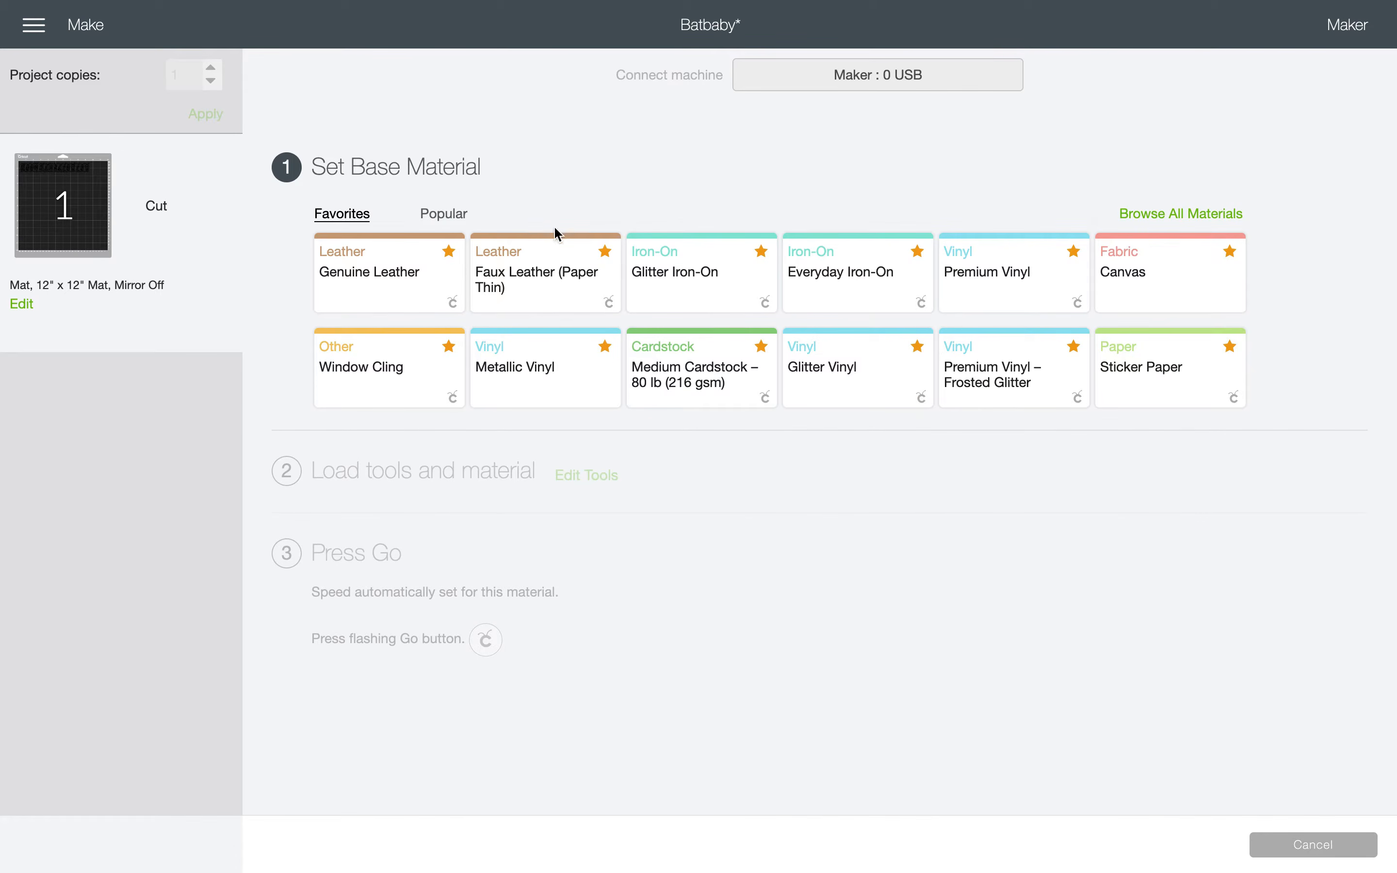
left_click_drag(354, 166, 465, 167)
left_click(517, 172)
left_click_drag(377, 164, 462, 166)
left_click(463, 167)
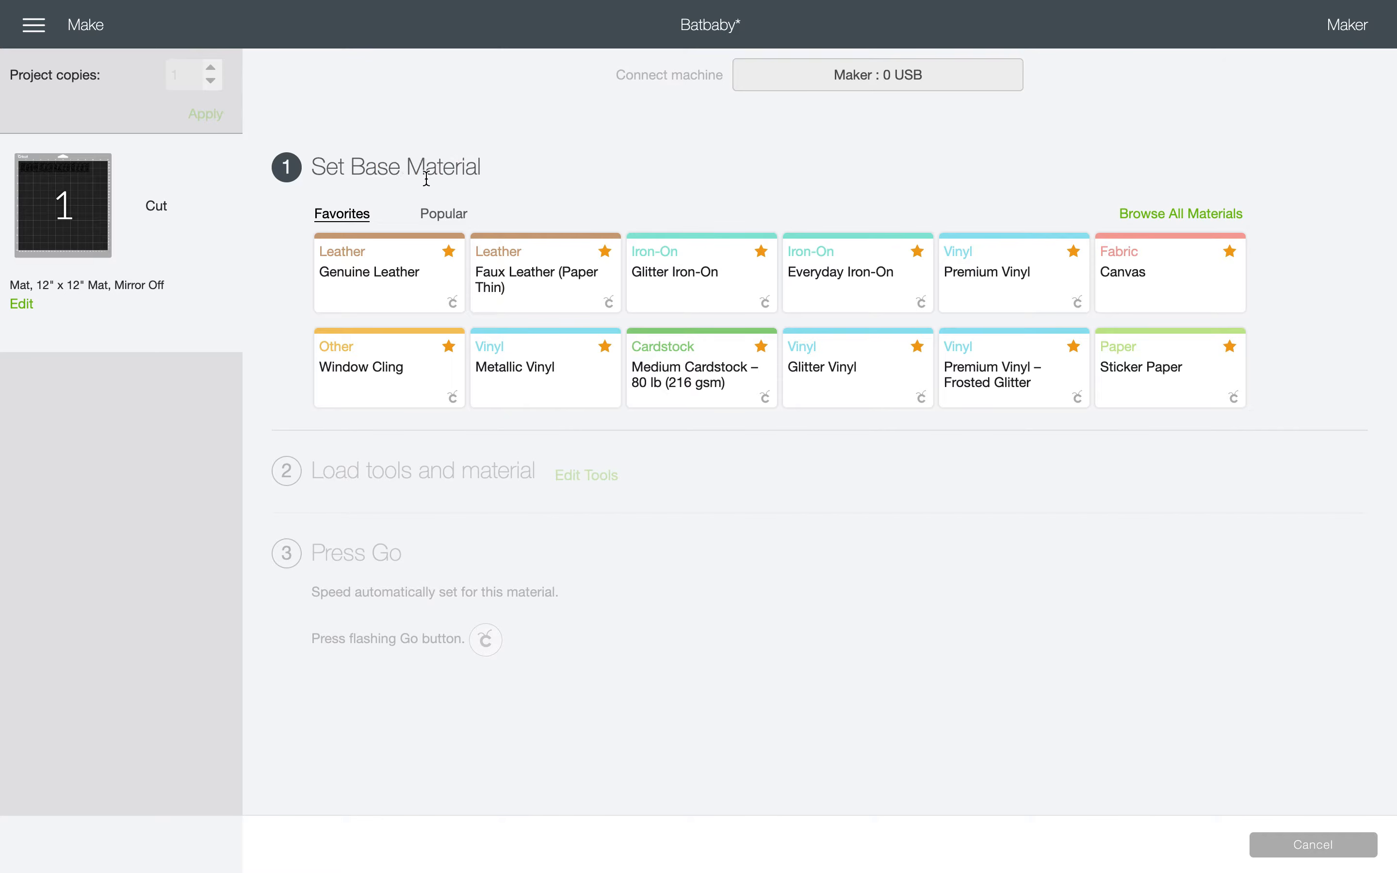
double_click(382, 220)
left_click(490, 202)
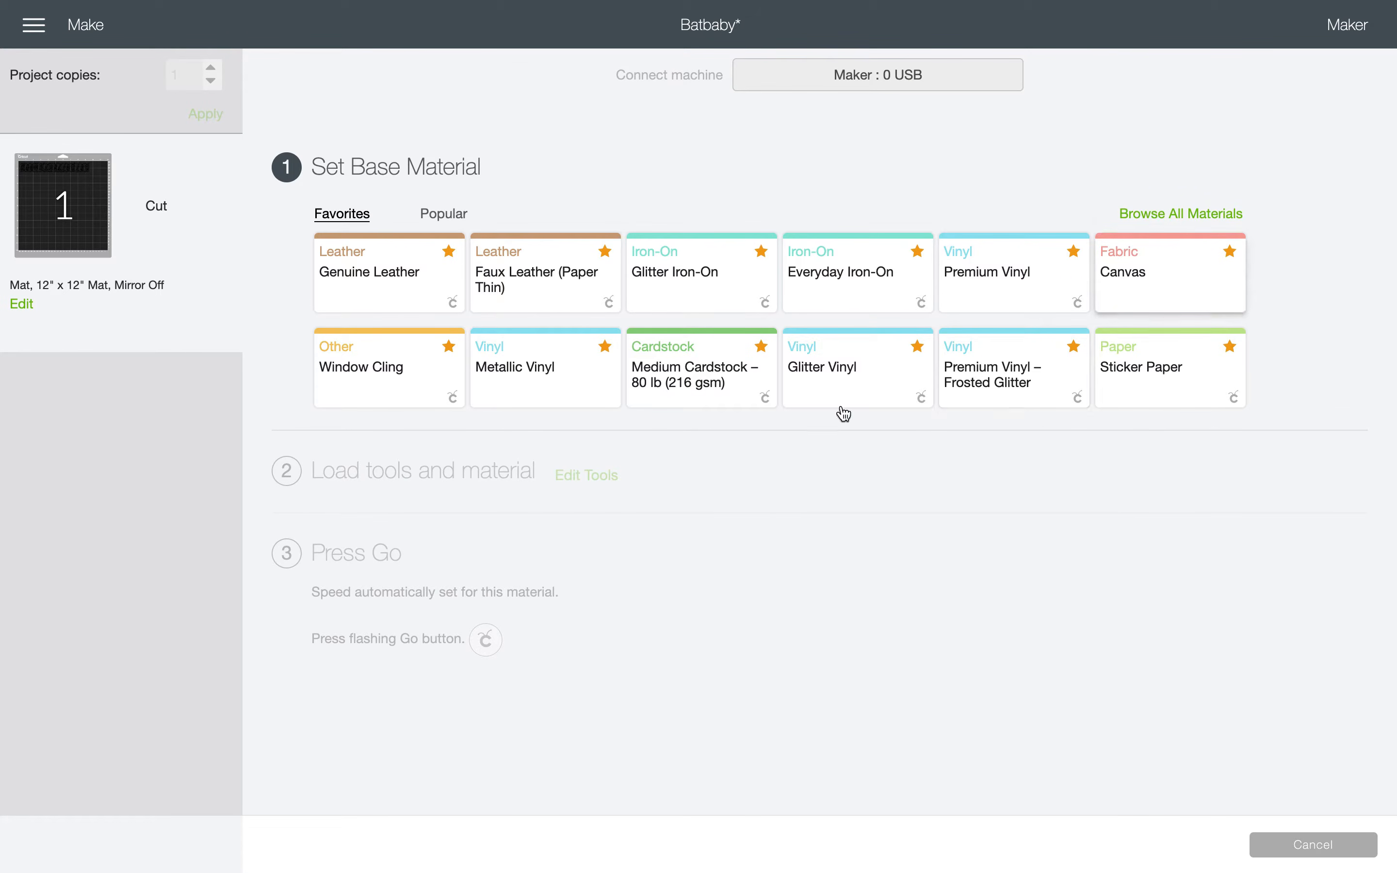
- Show the popular materials, then open the full materials list and look through the compatible ones
left_click(453, 215)
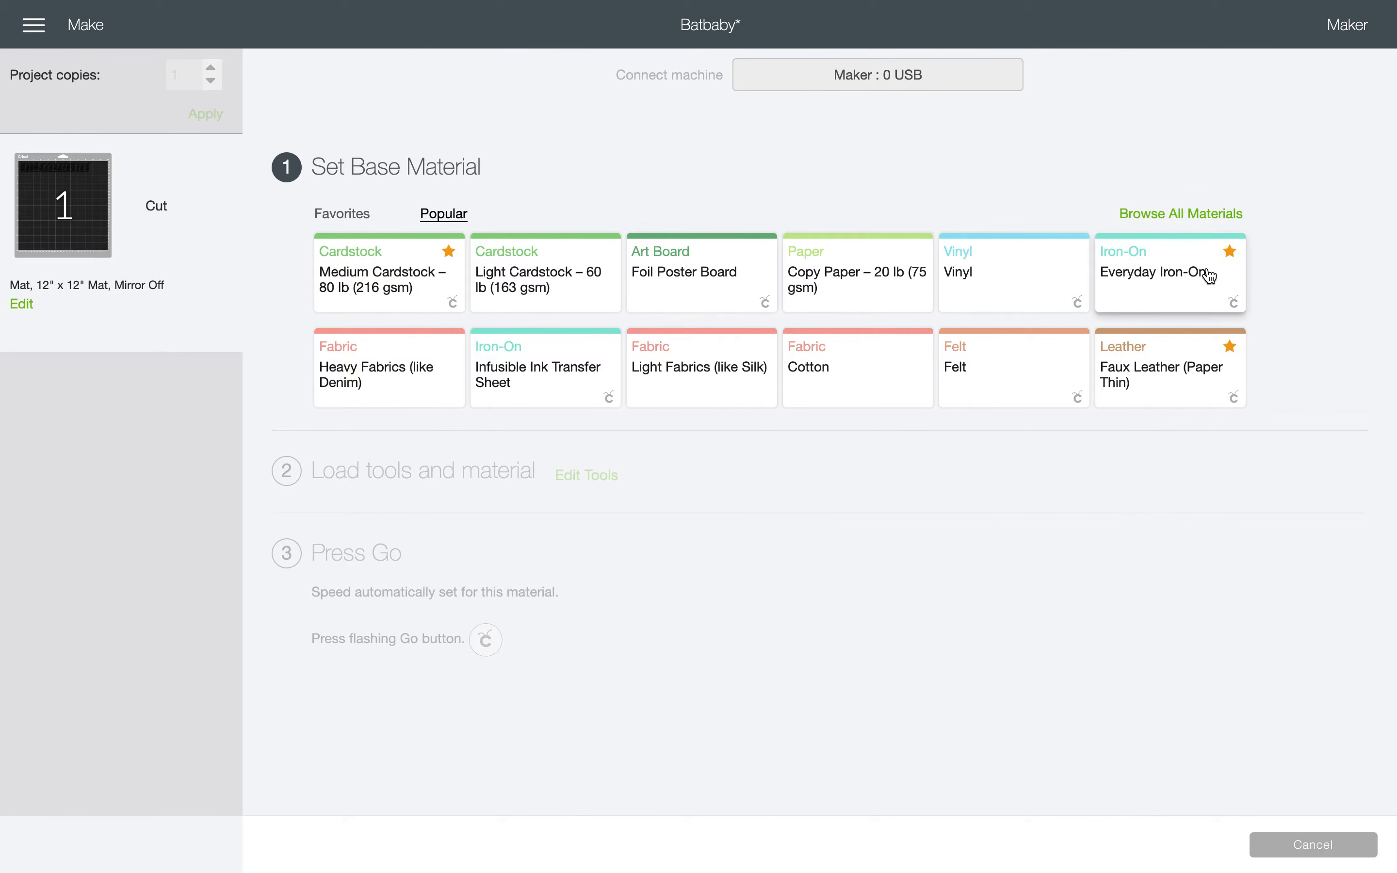
left_click(1209, 215)
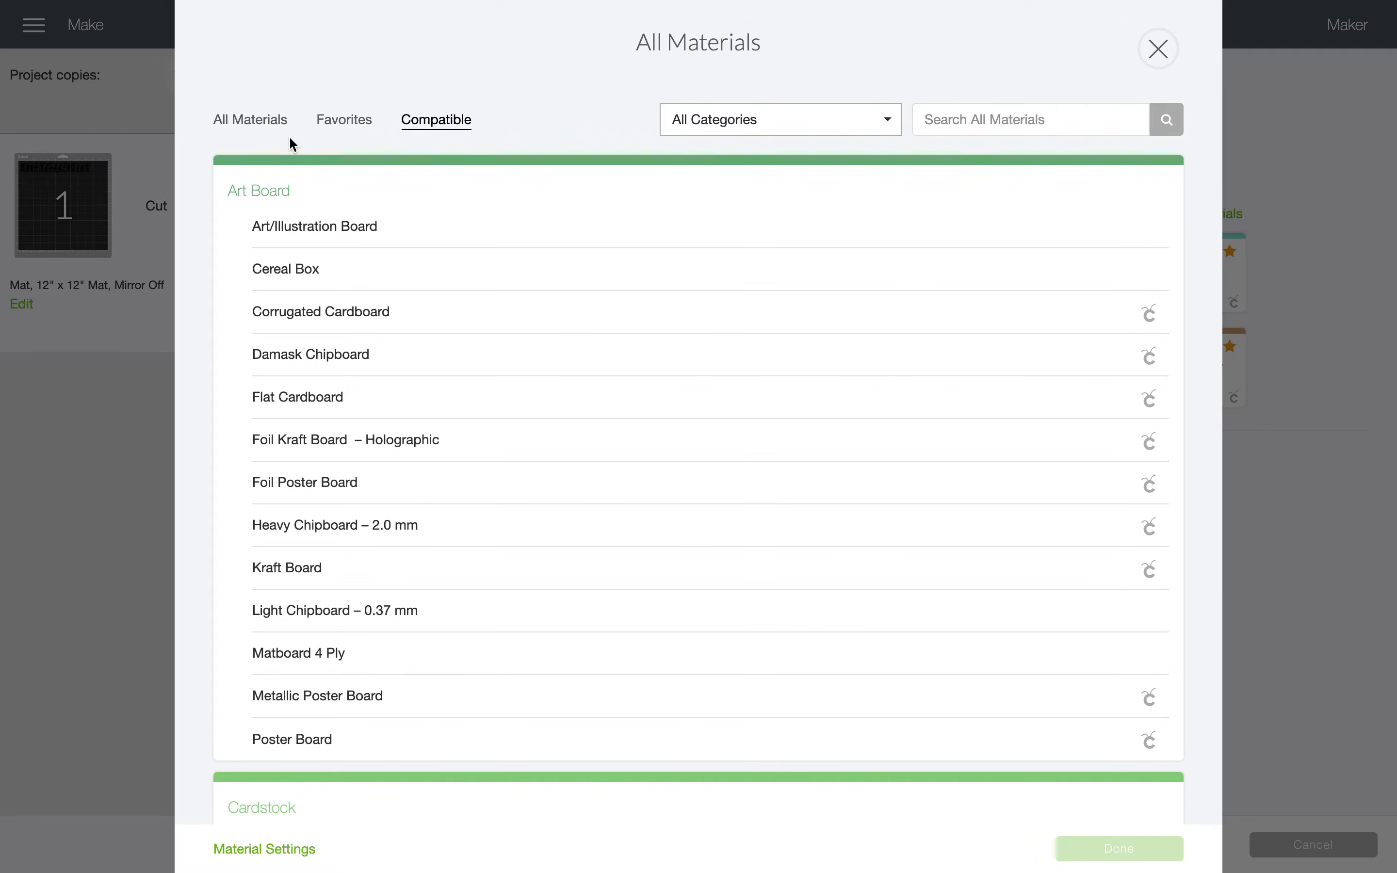
scroll(368, 307, "down", 10)
scroll(368, 309, "up", 10)
- Compare the All Materials, Favorites and Compatible views of the materials list and view the available categories
left_click(270, 124)
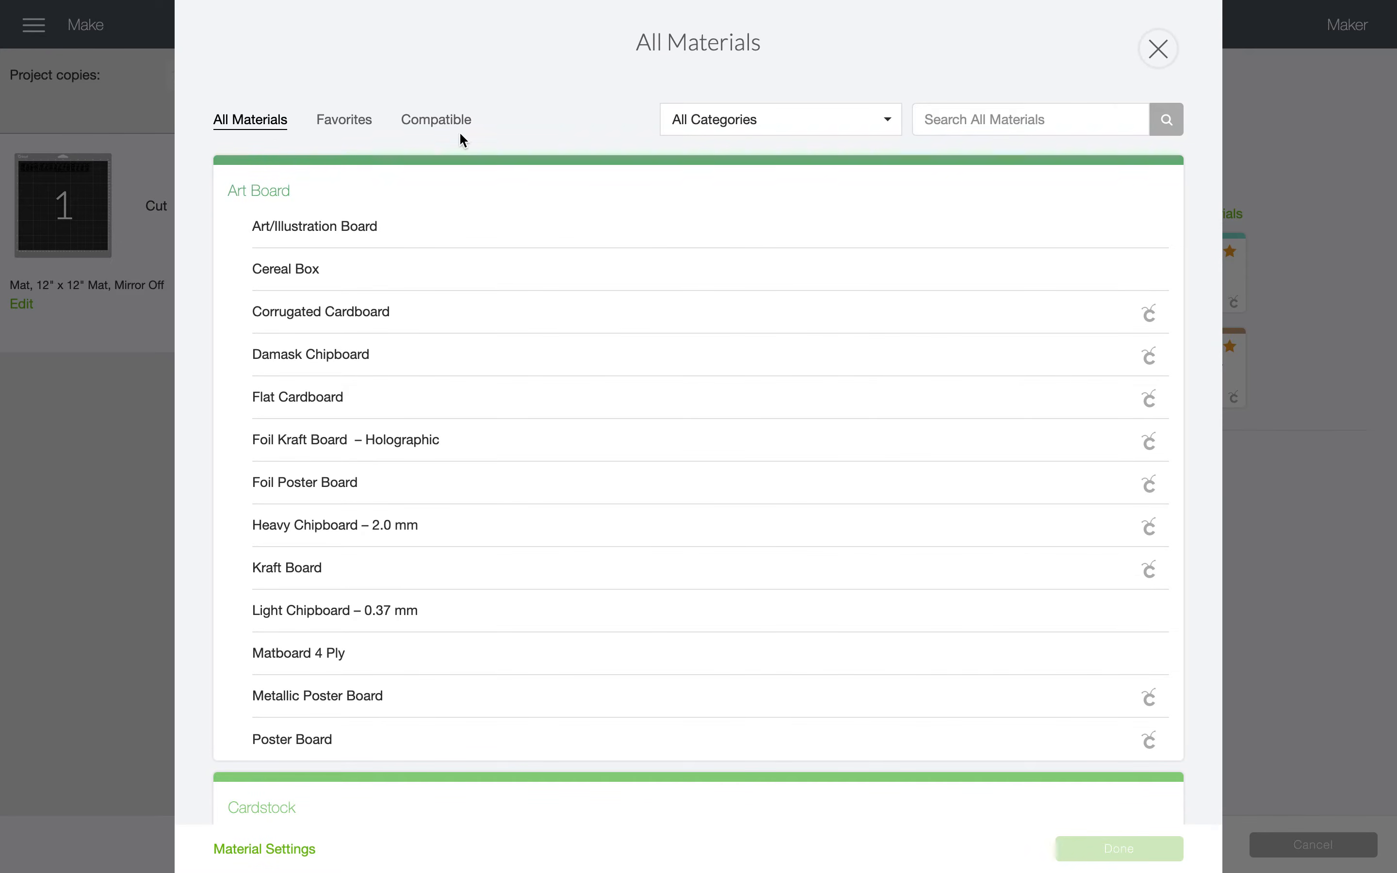
scroll(470, 131, "down", 1)
scroll(470, 130, "down", 6)
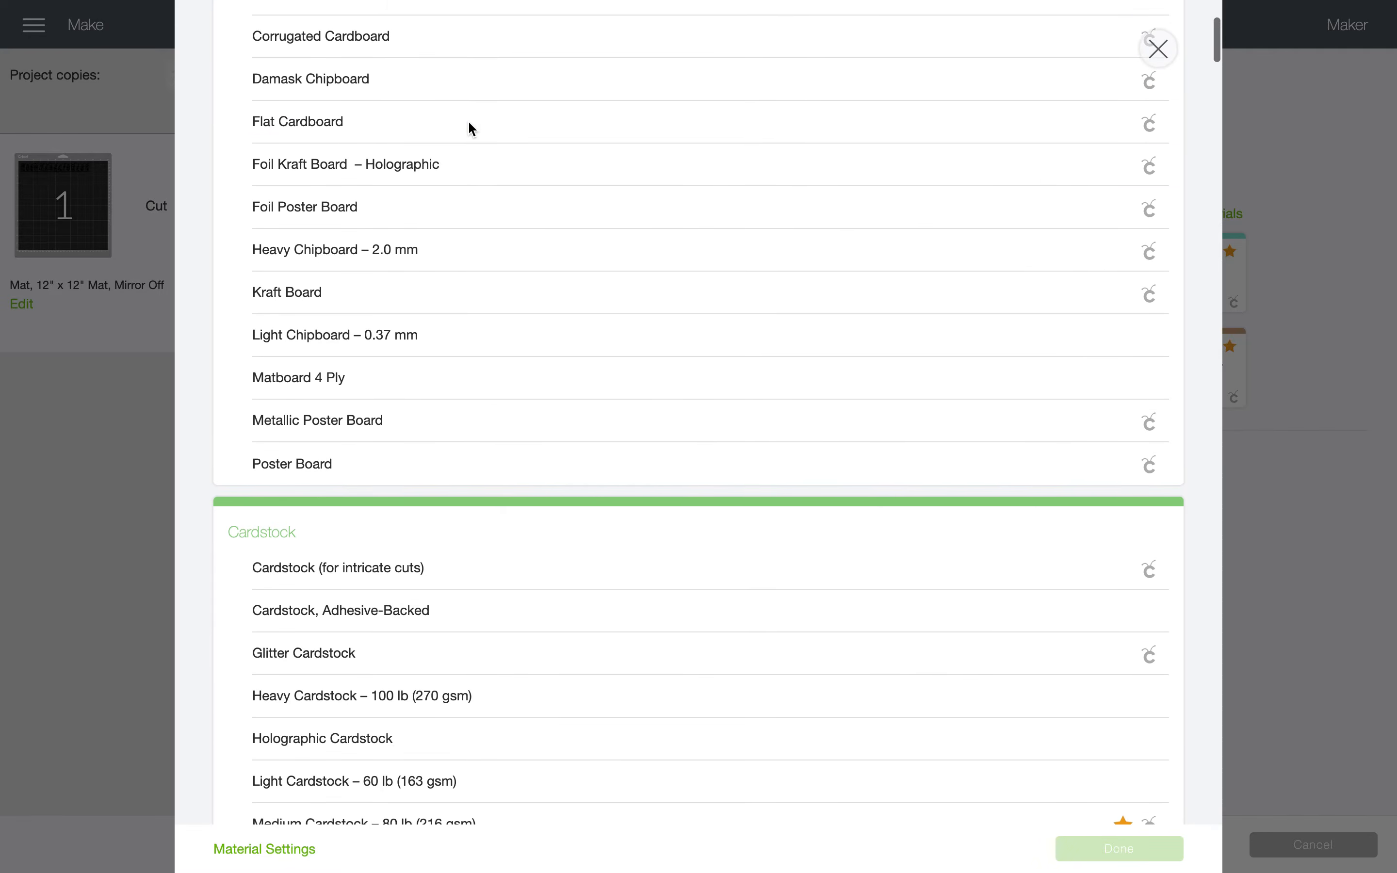
scroll(468, 128, "up", 8)
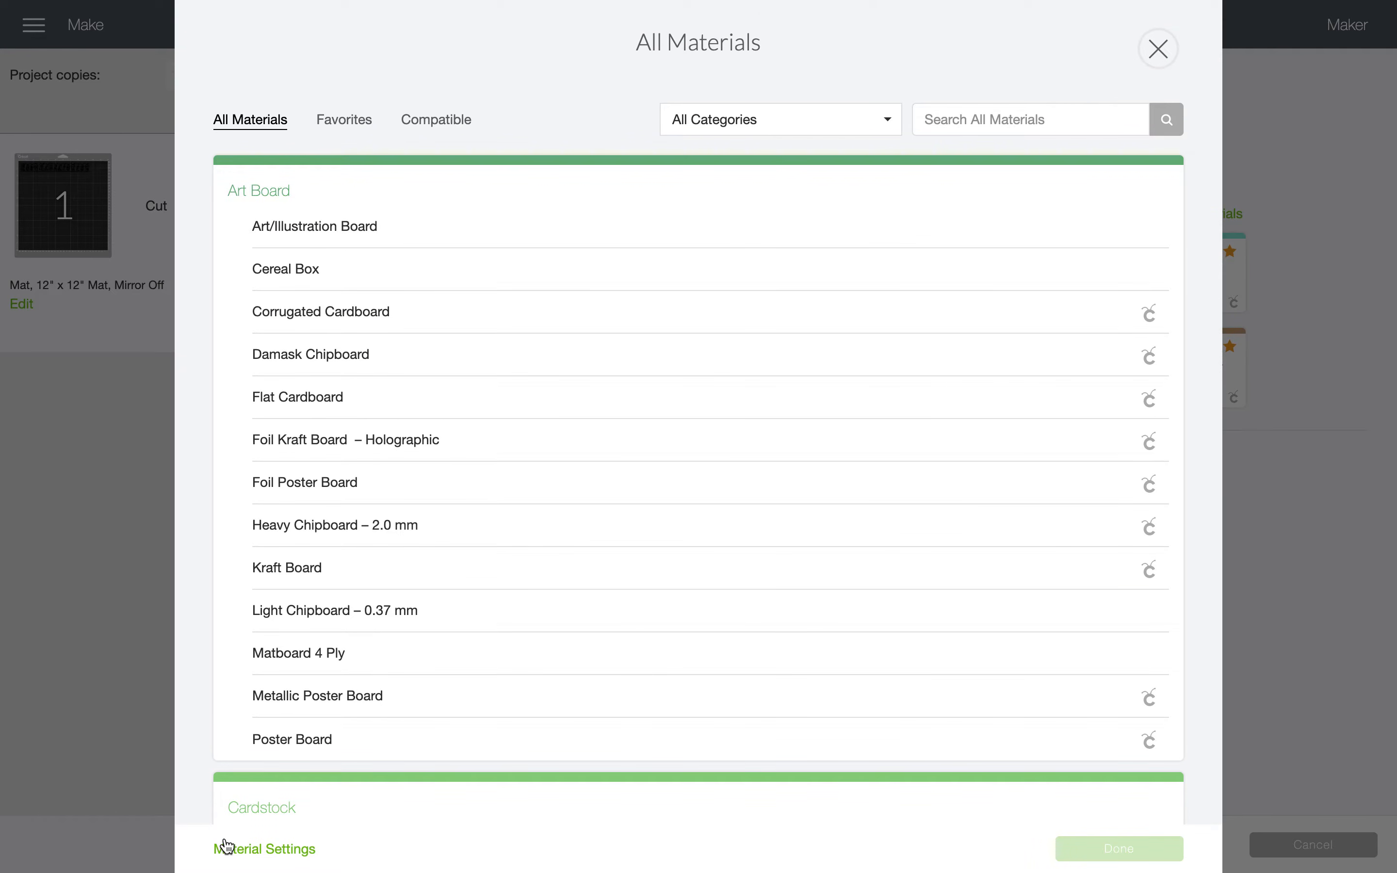
left_click(327, 131)
left_click(428, 124)
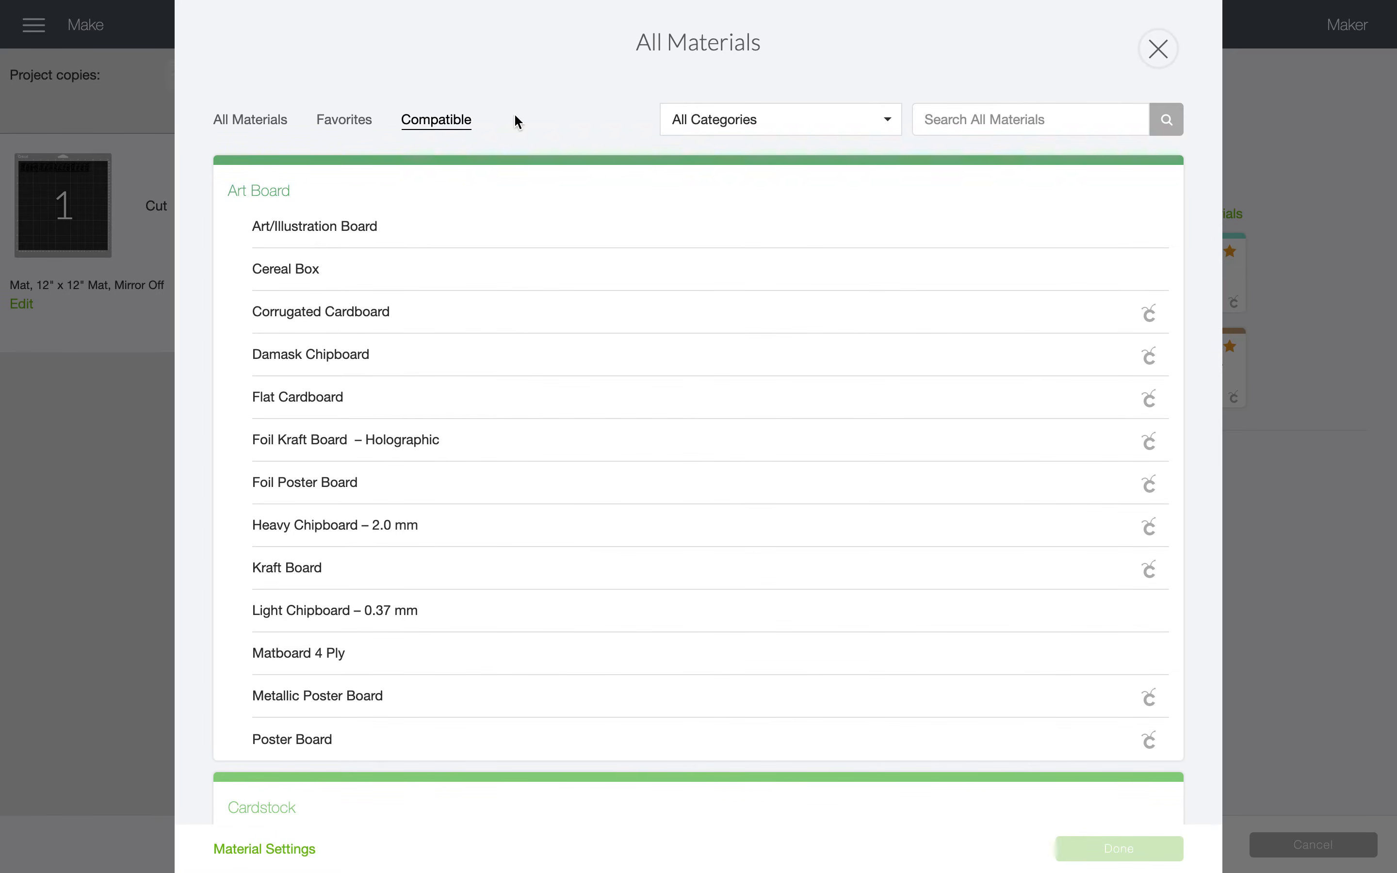
left_click(784, 132)
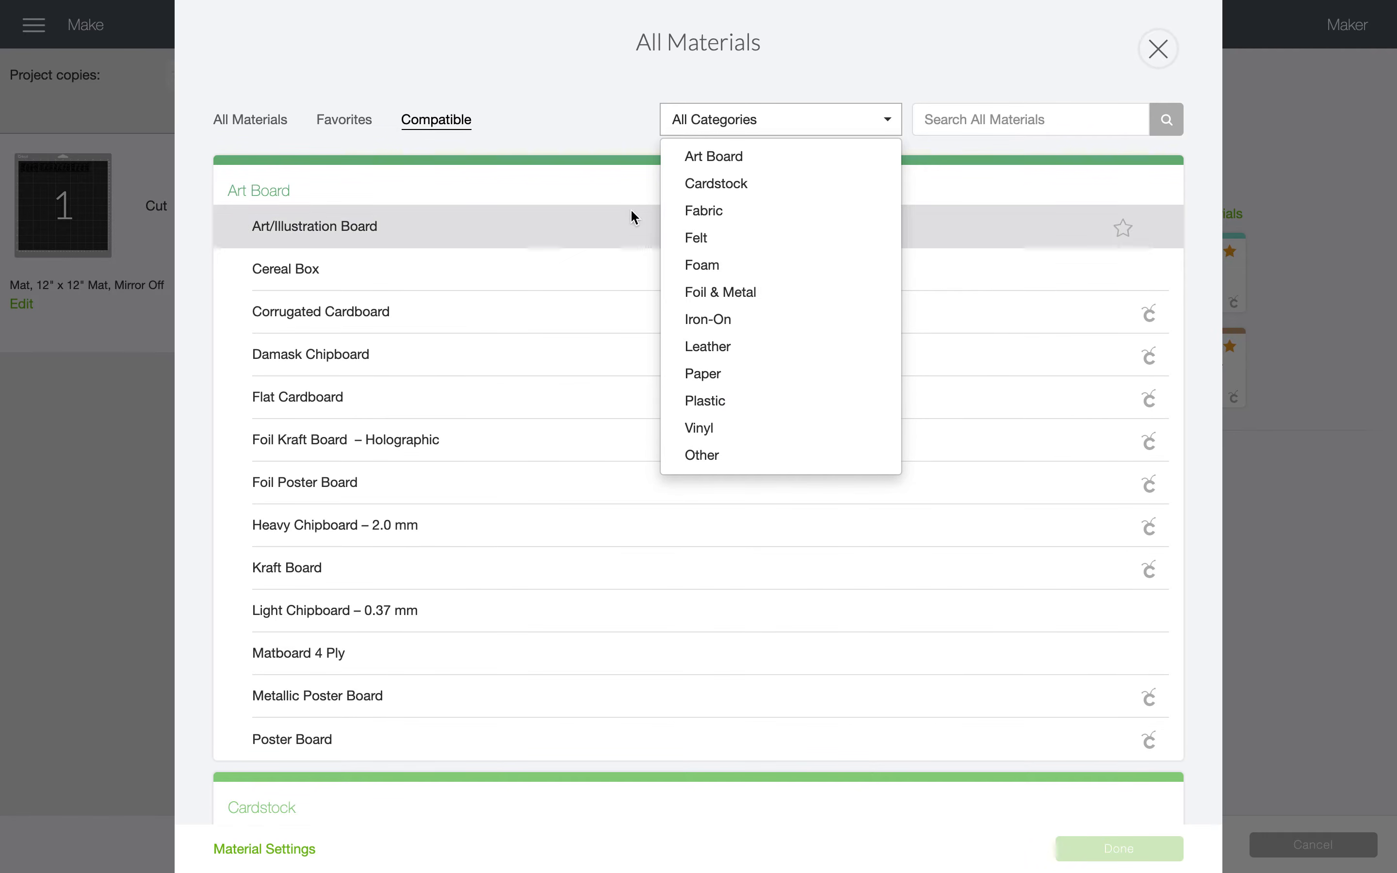
- Search the compatible materials for "vinyl" and look through the matching materials
left_click(951, 119)
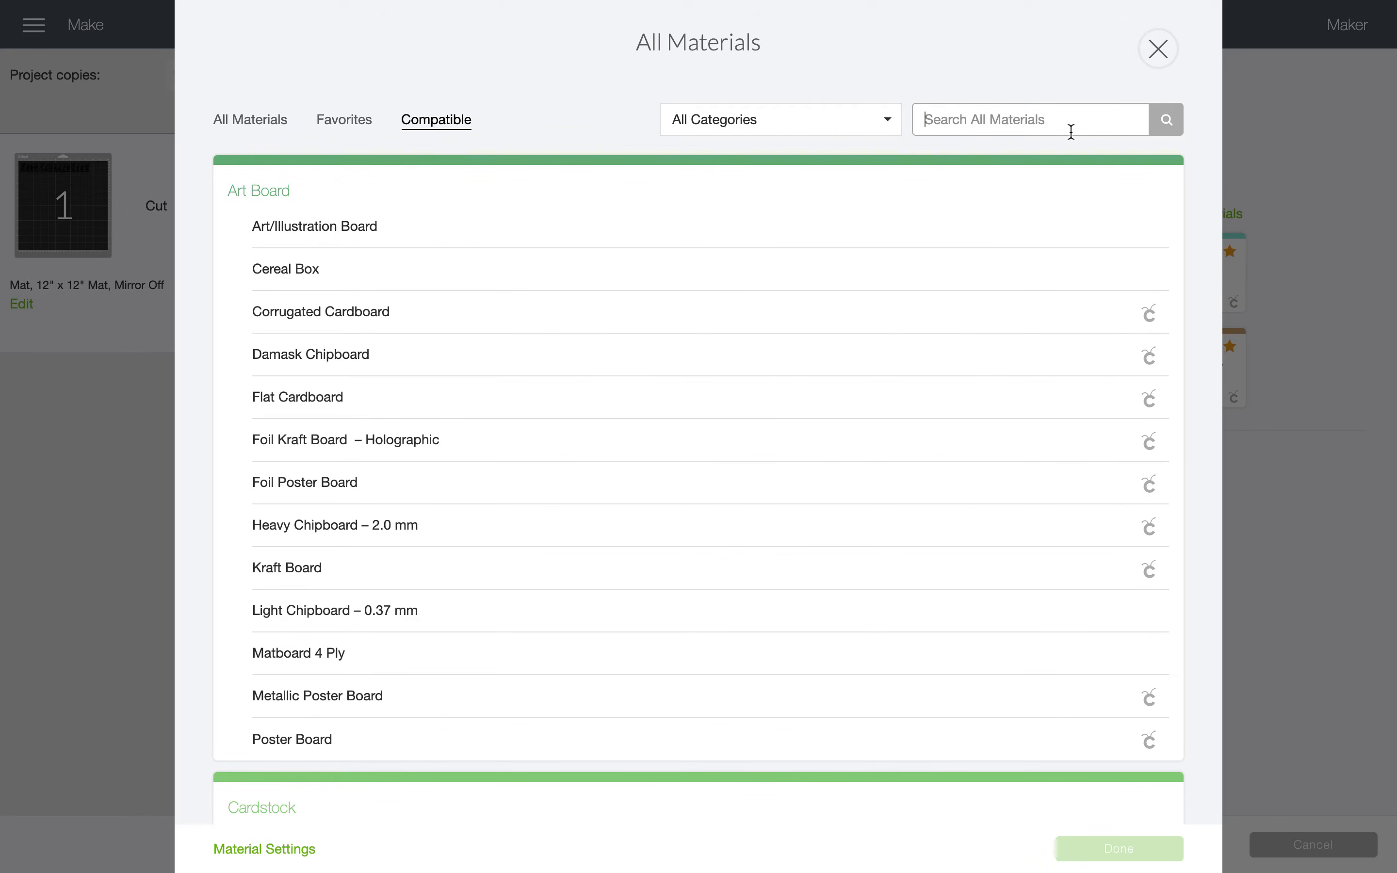
type("vinyl")
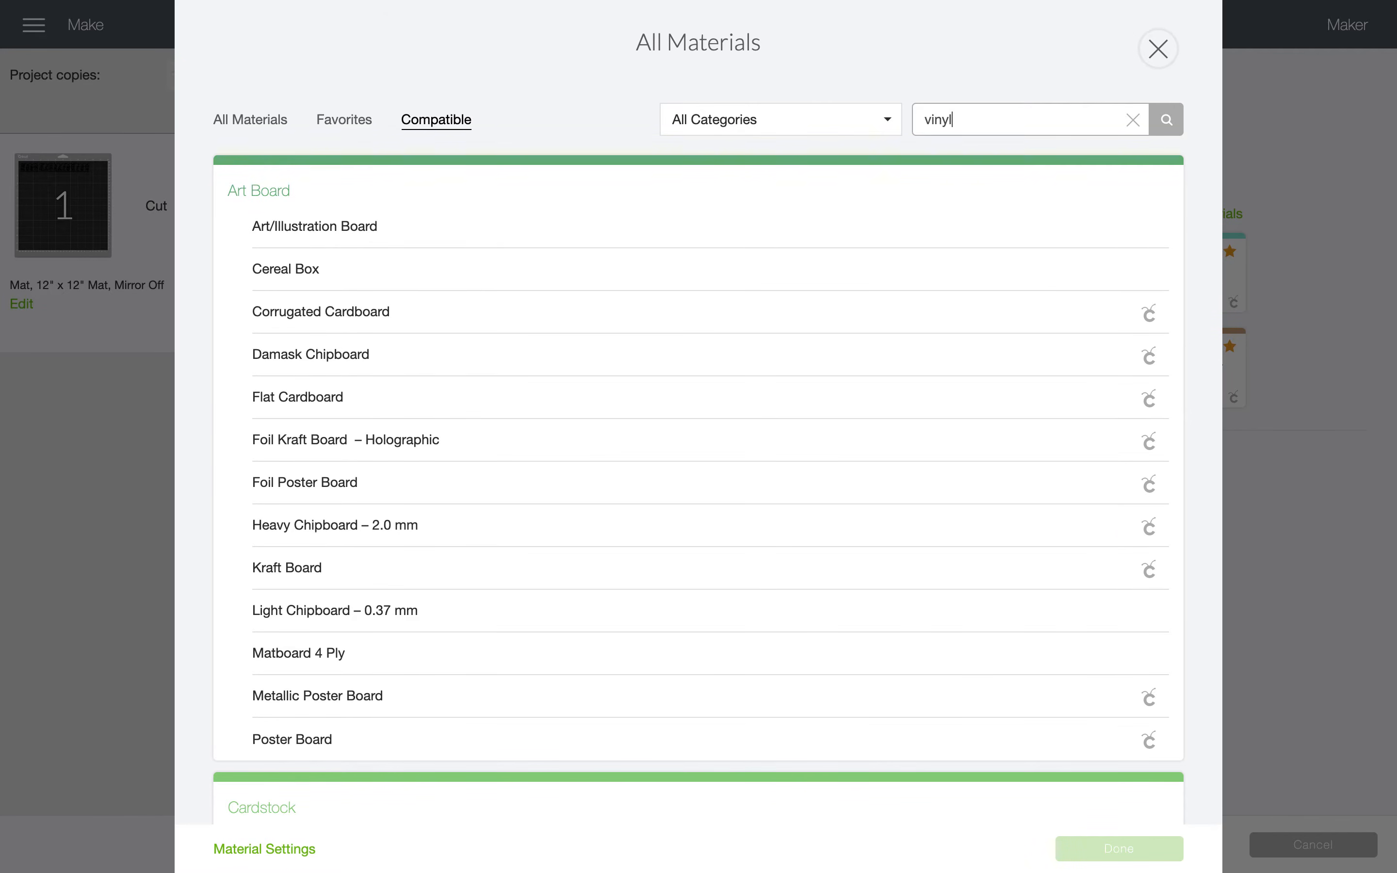
key("Return")
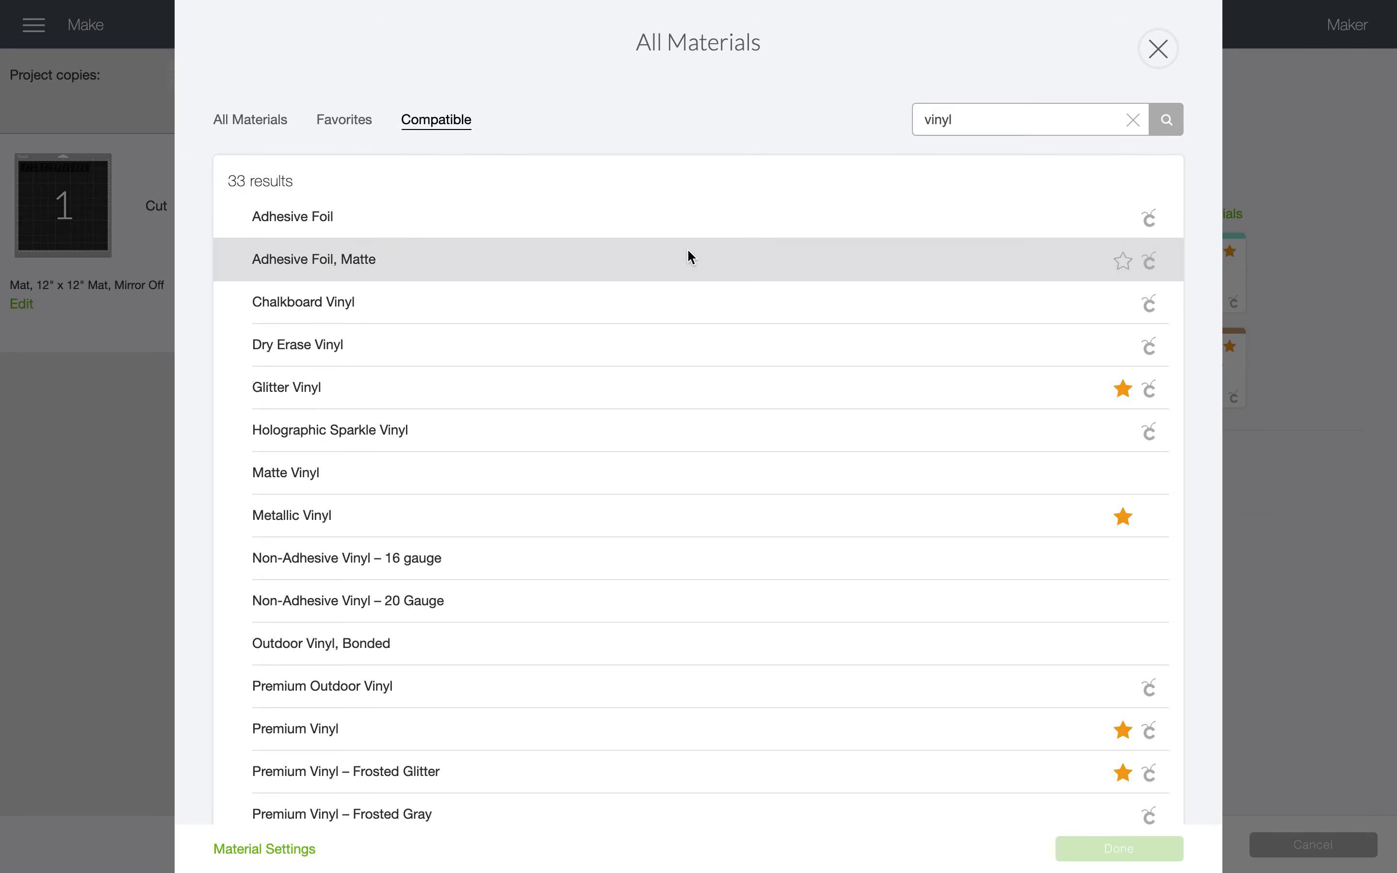
scroll(635, 447, "down", 10)
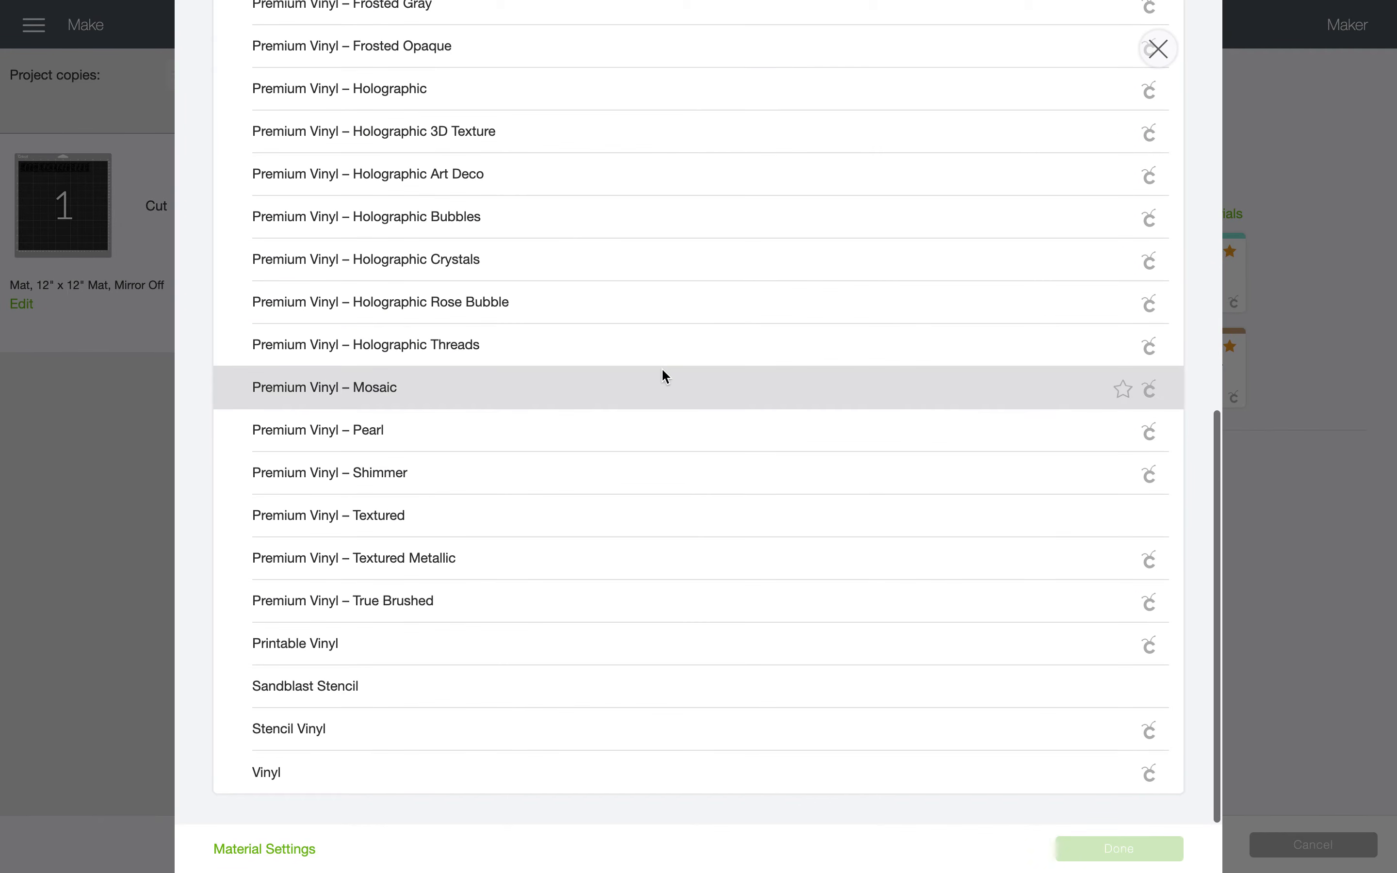
scroll(664, 375, "up", 10)
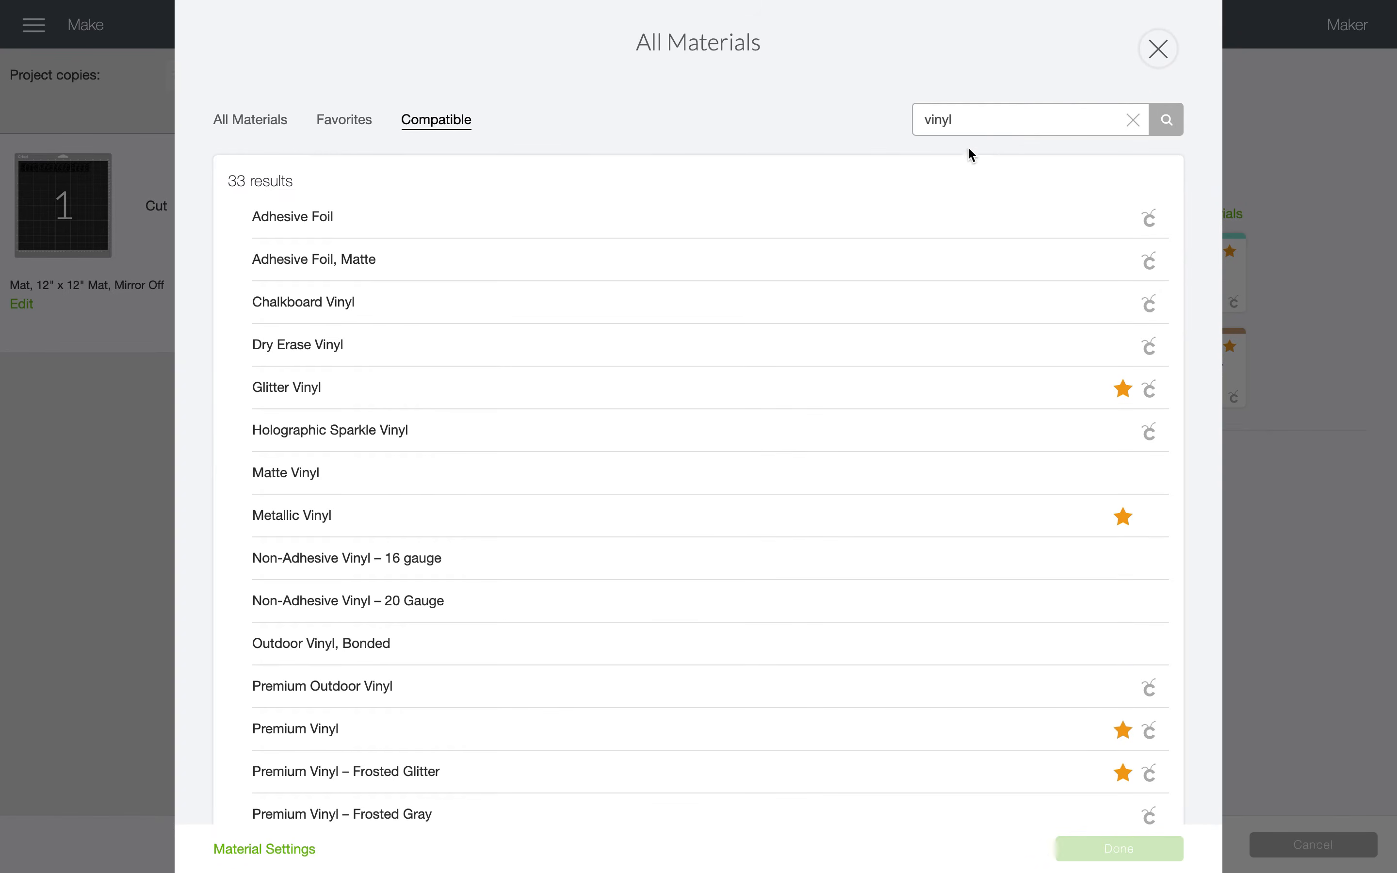
- Add "removable" to the vinyl material search, run it, and remove that word again
type("removable")
key("Return")
key("BackSpace")
key("BackSpace")
key("BackSpace")
key("BackSpace")
key("BackSpace")
key("BackSpace")
key("BackSpace")
key("BackSpace")
key("BackSpace")
key("BackSpace")
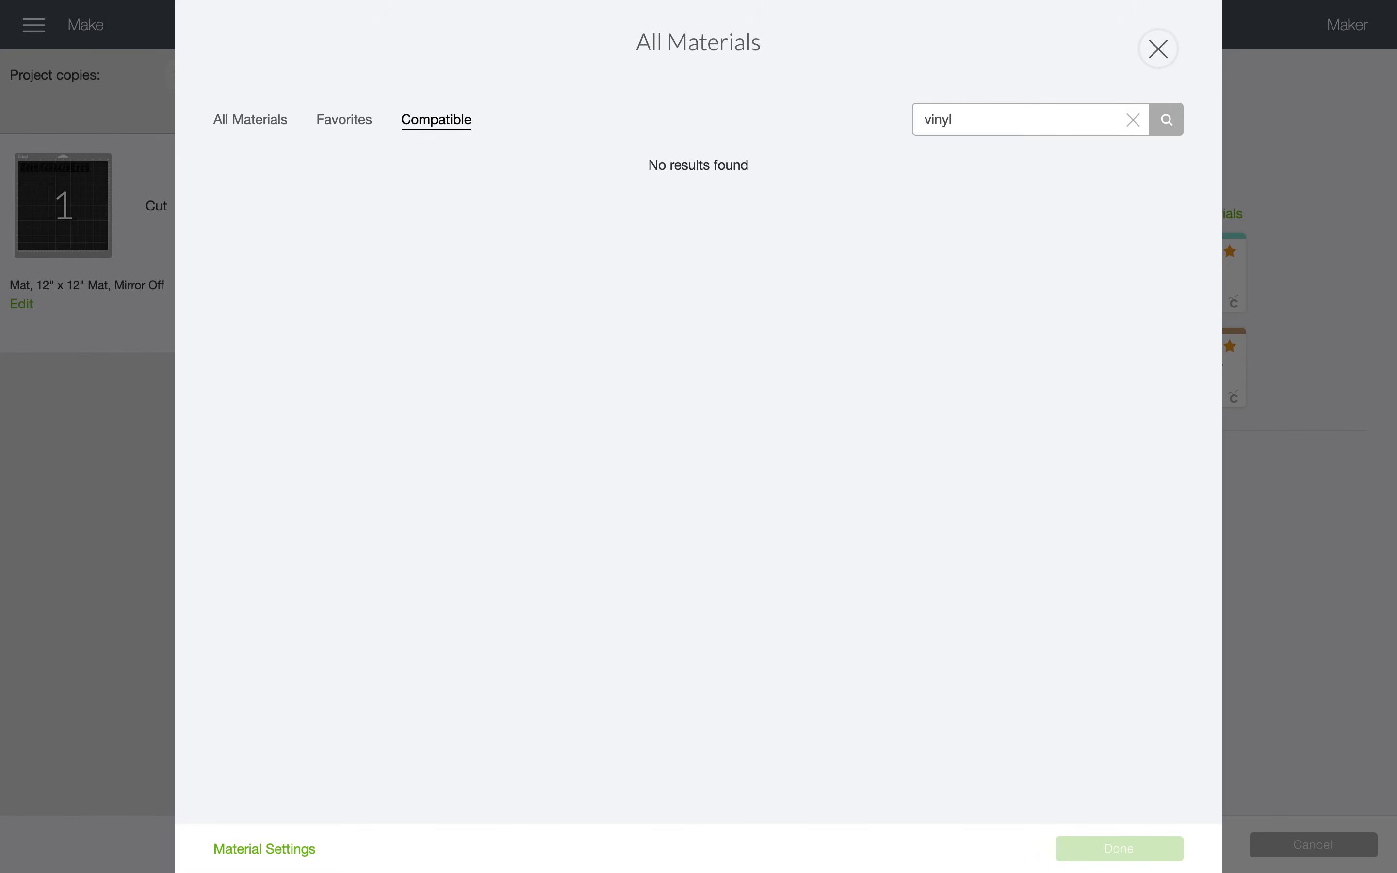
- Search the compatible materials for "vinyl" again and examine the whole range of vinyl types
key("Return")
scroll(558, 418, "down", 3)
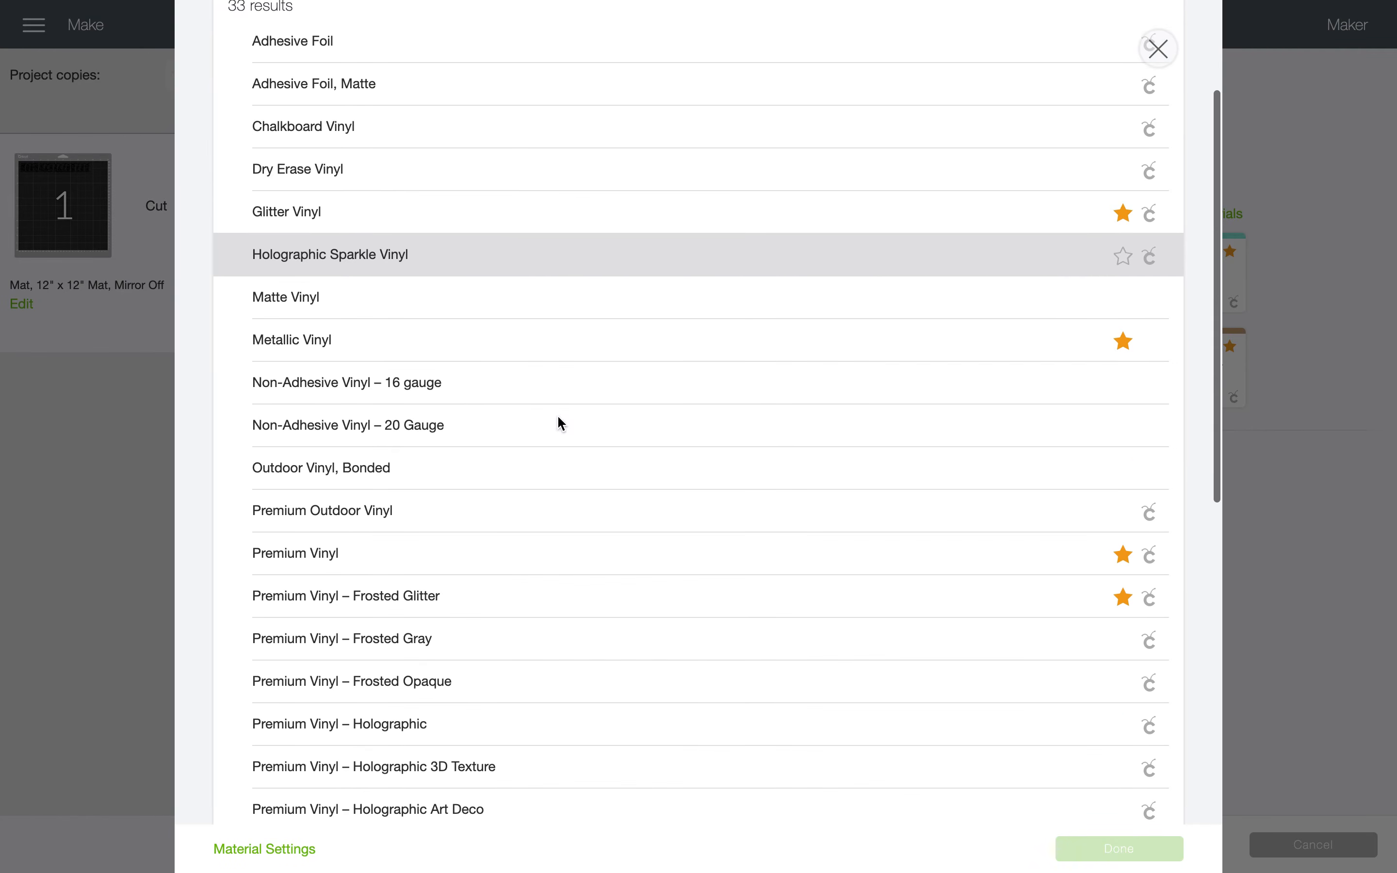
scroll(505, 575, "down", 1)
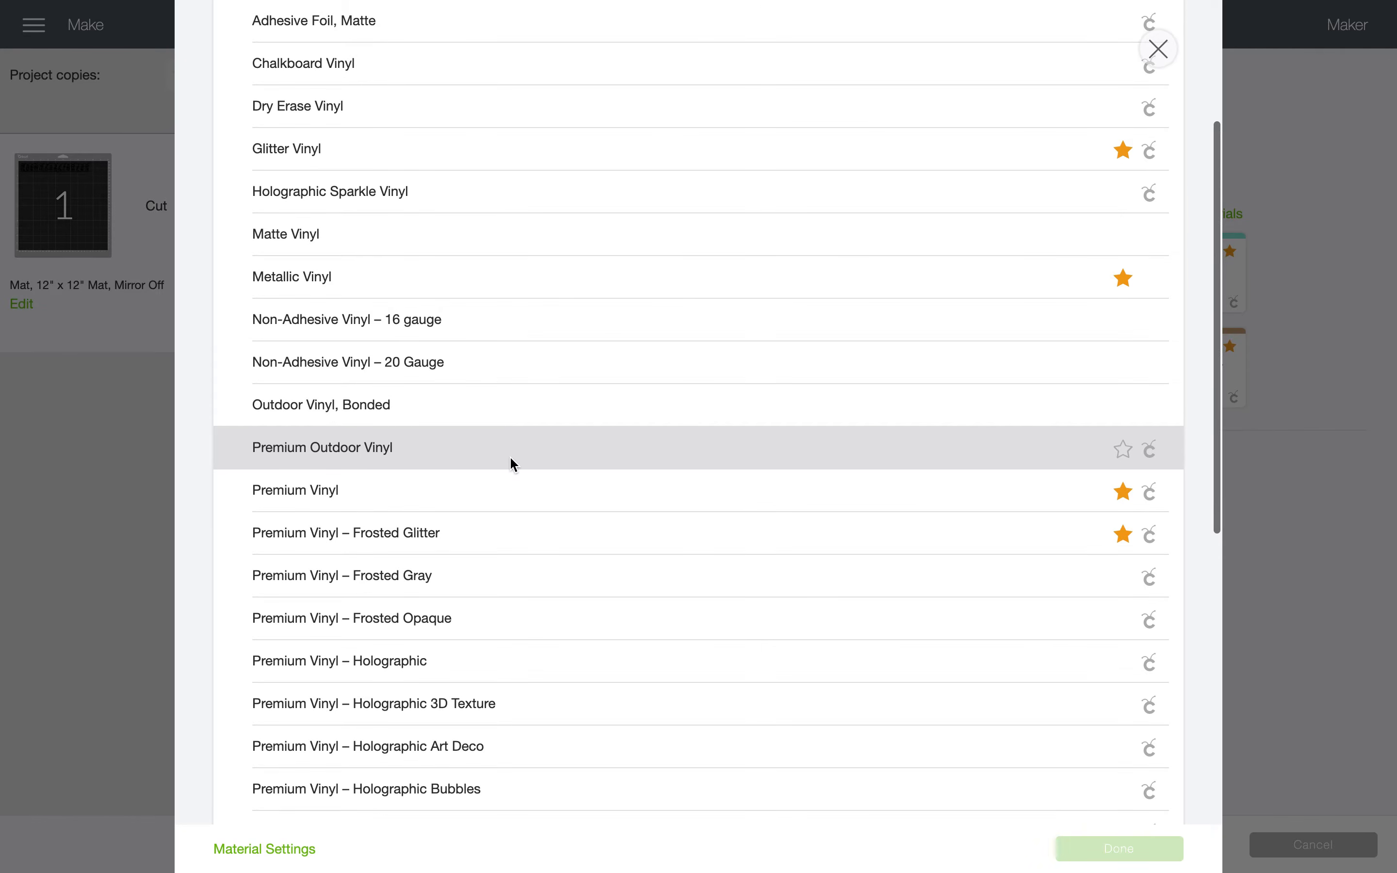
scroll(512, 459, "down", 2)
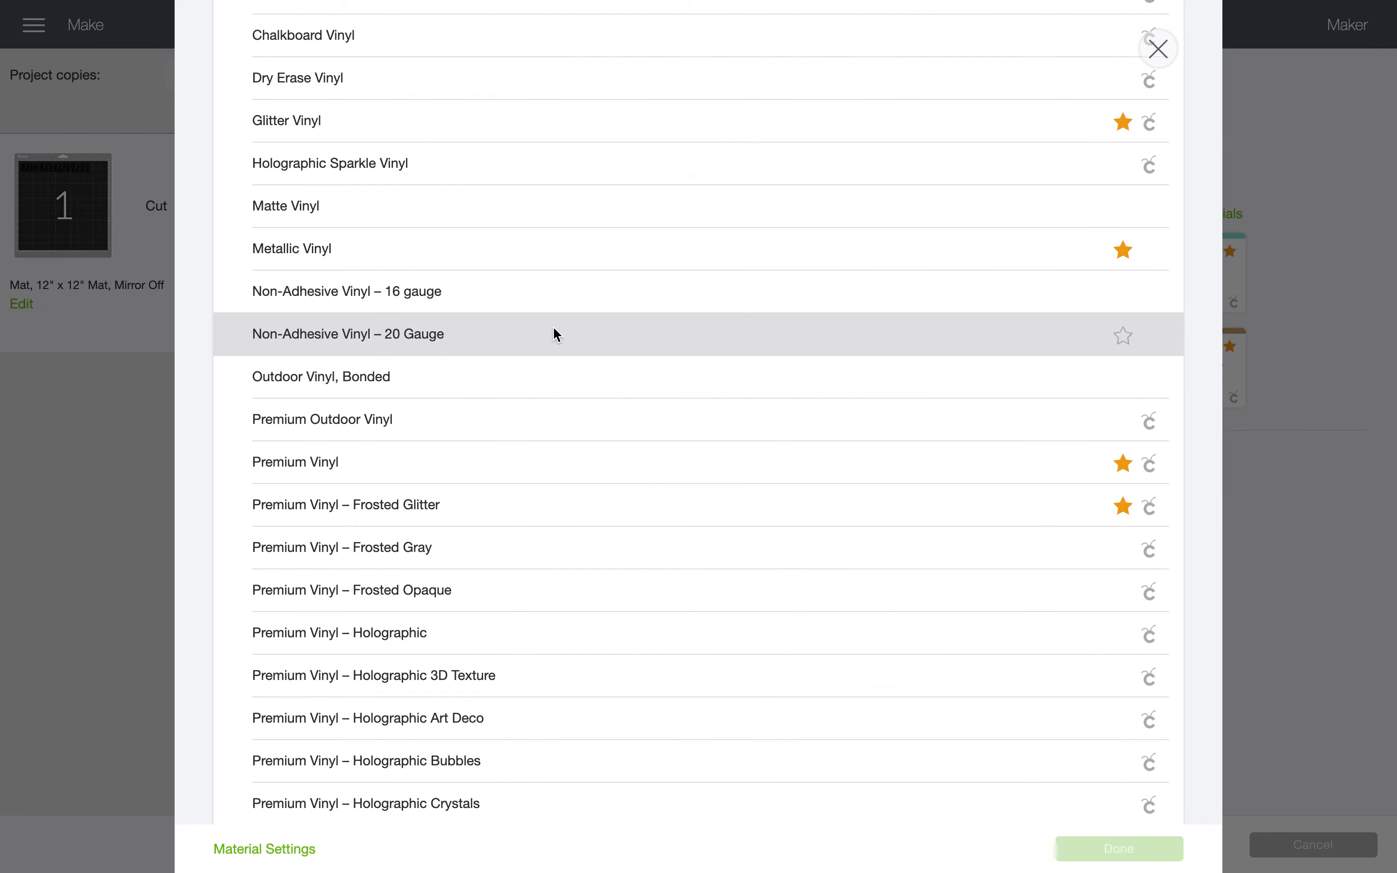
scroll(555, 334, "down", 10)
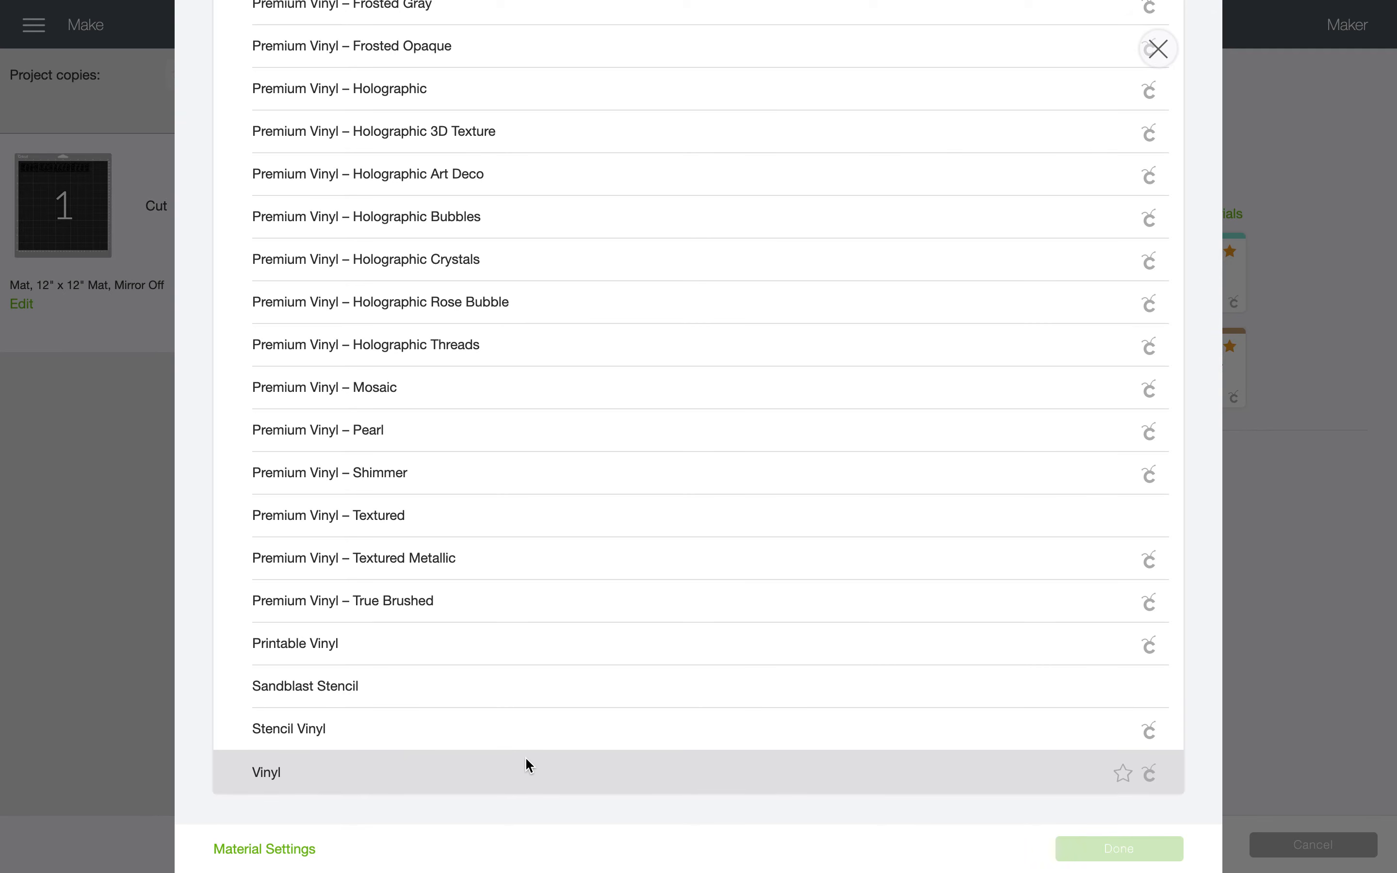
scroll(528, 761, "up", 11)
scroll(525, 757, "up", 3)
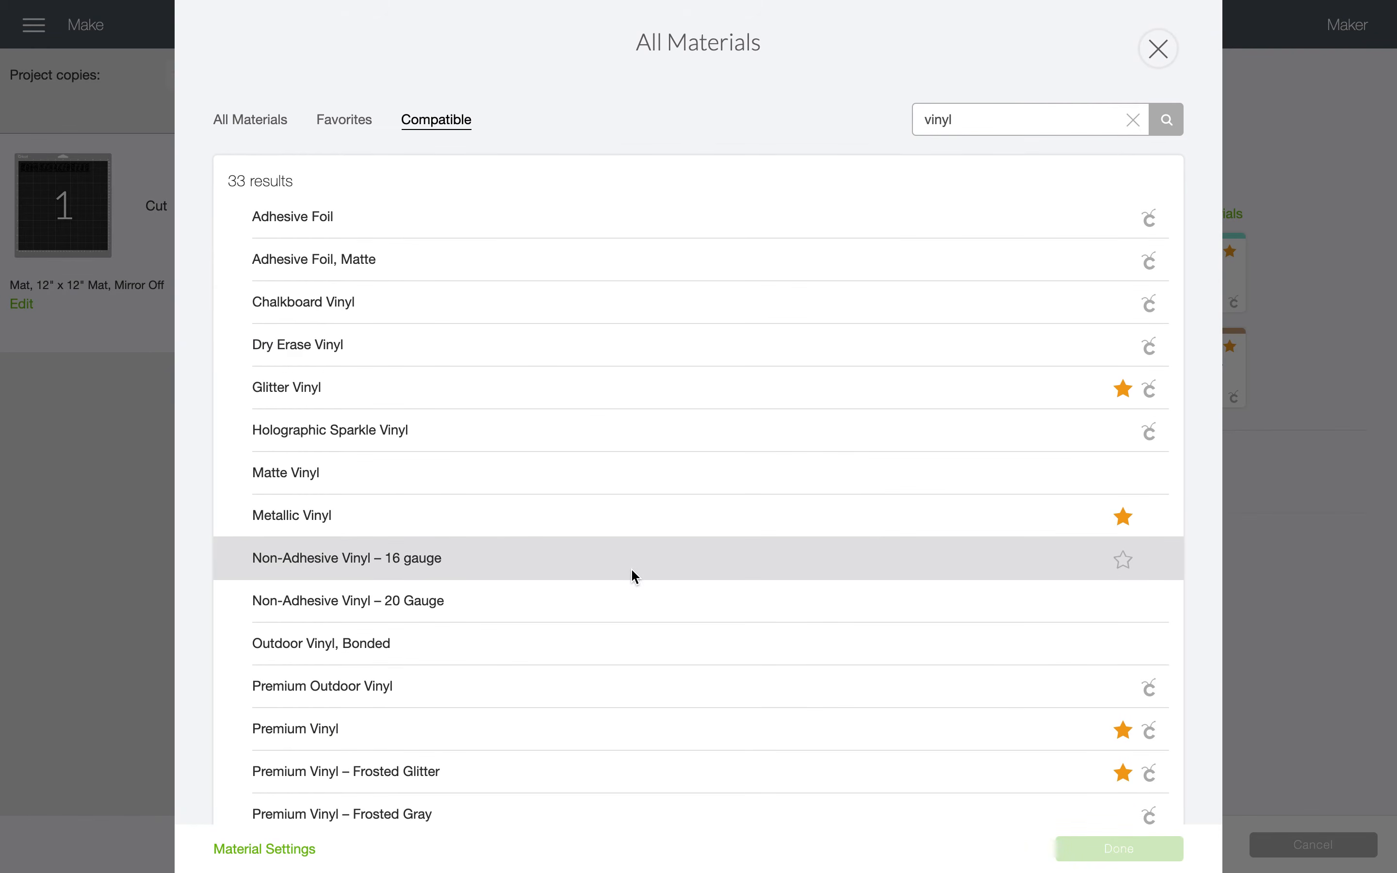
scroll(631, 567, "down", 1)
scroll(631, 570, "down", 14)
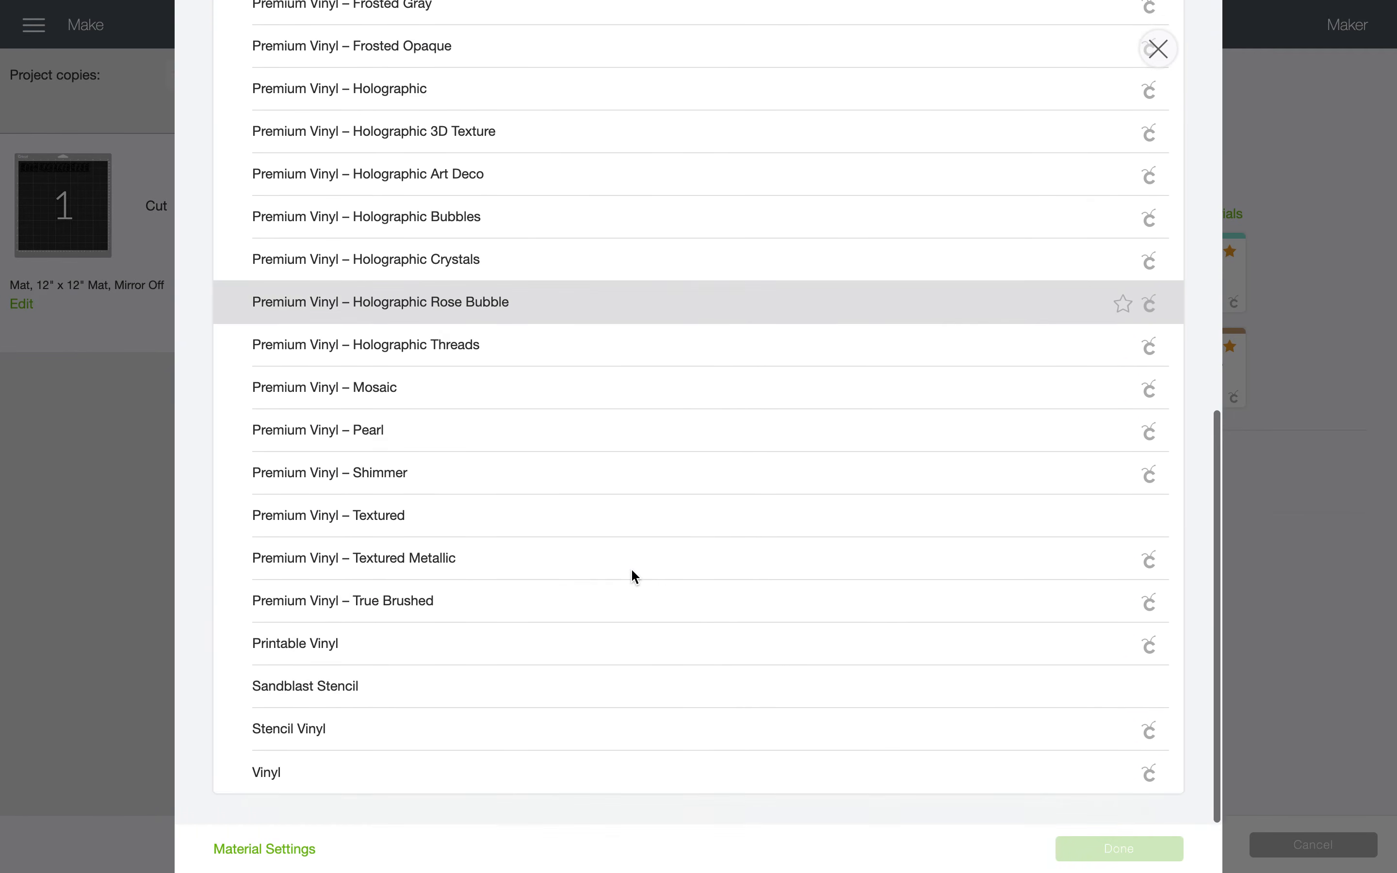
- View the custom material settings with their cut pressures and blade types, and close them
left_click(268, 851)
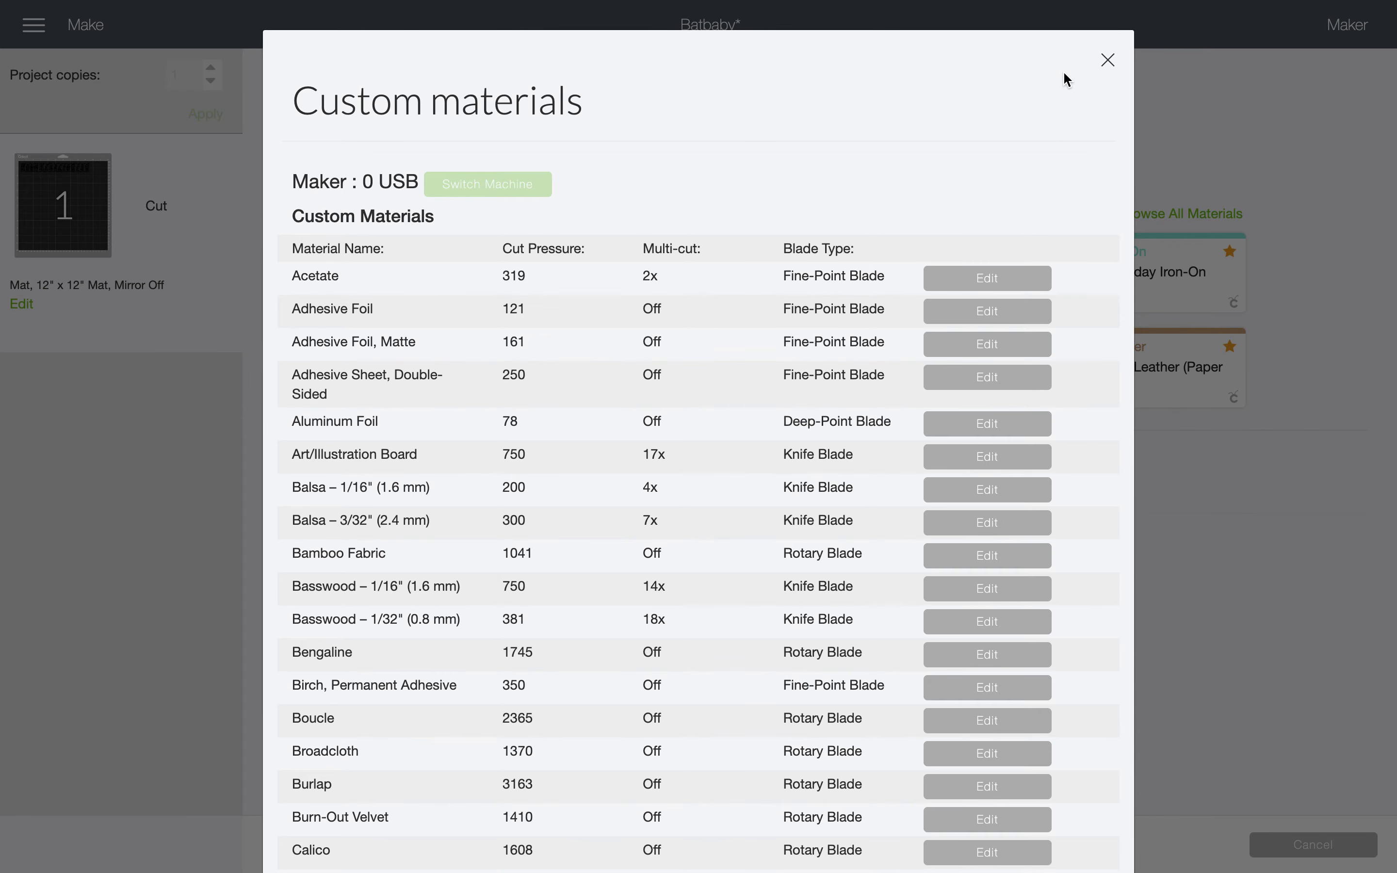
left_click(1107, 60)
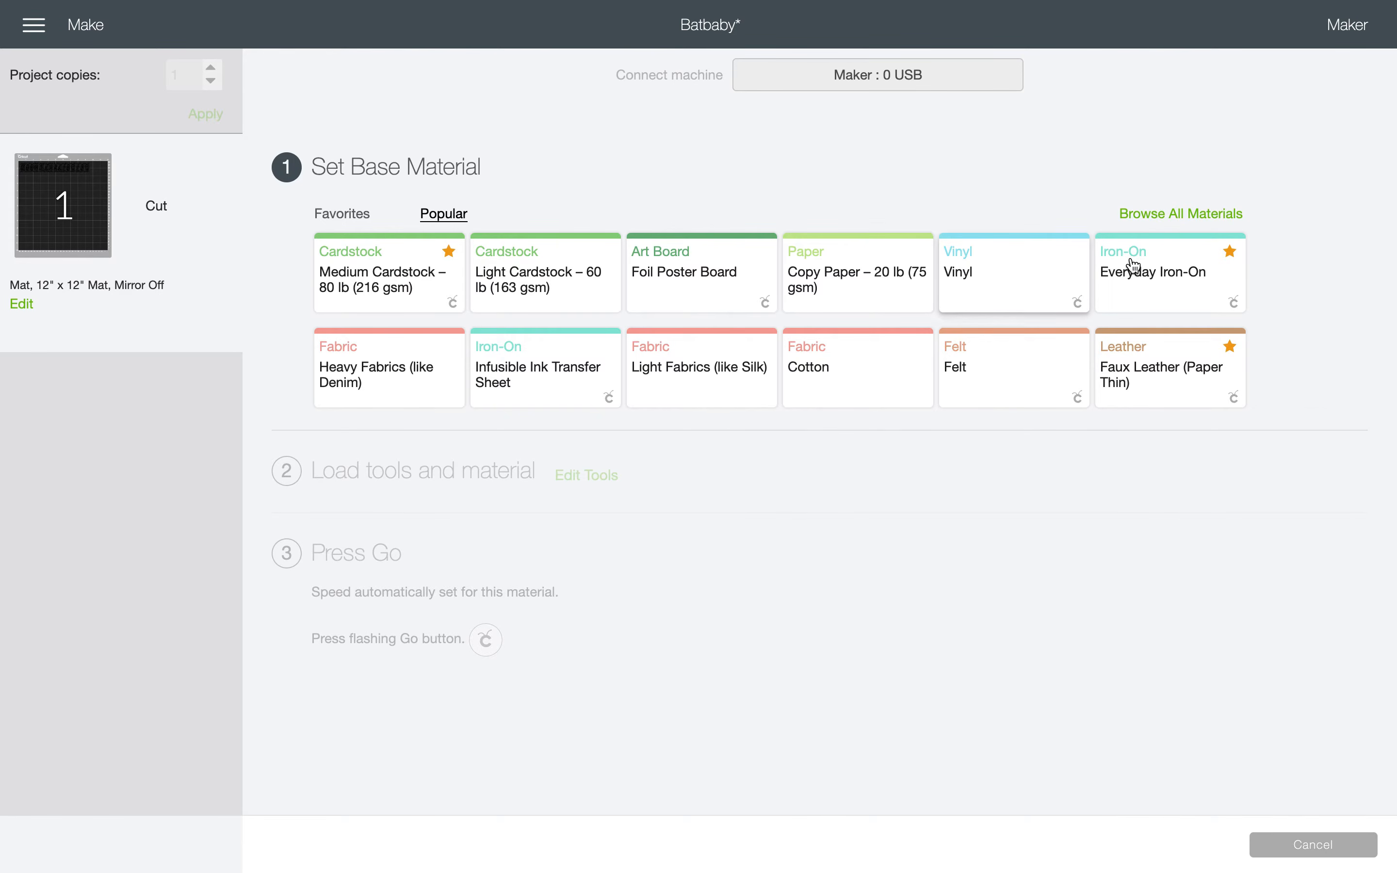
- Set the base material to Vinyl and view its pressure options, leaving the pressure at Default
left_click(989, 282)
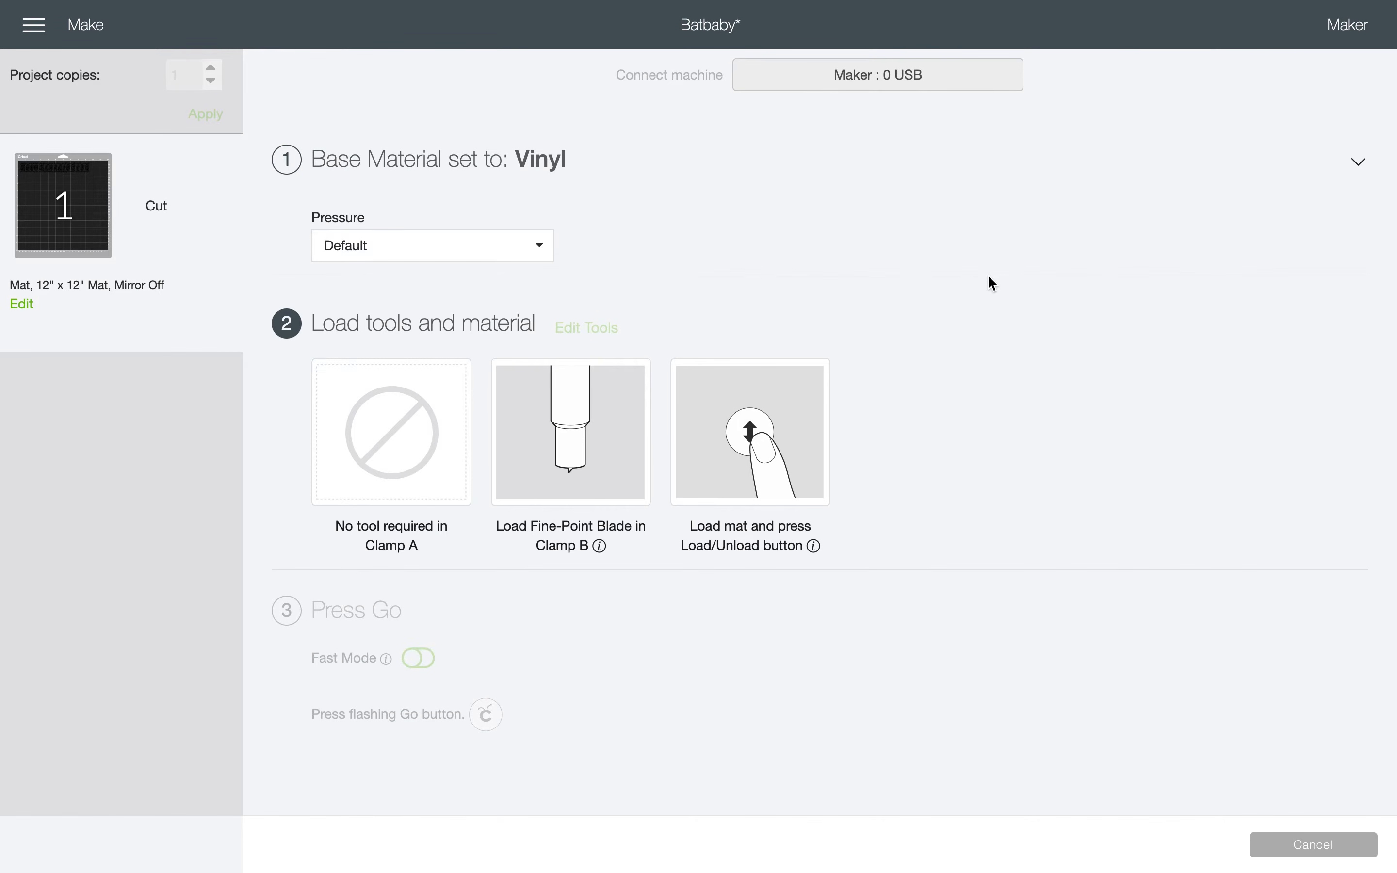
left_click(516, 248)
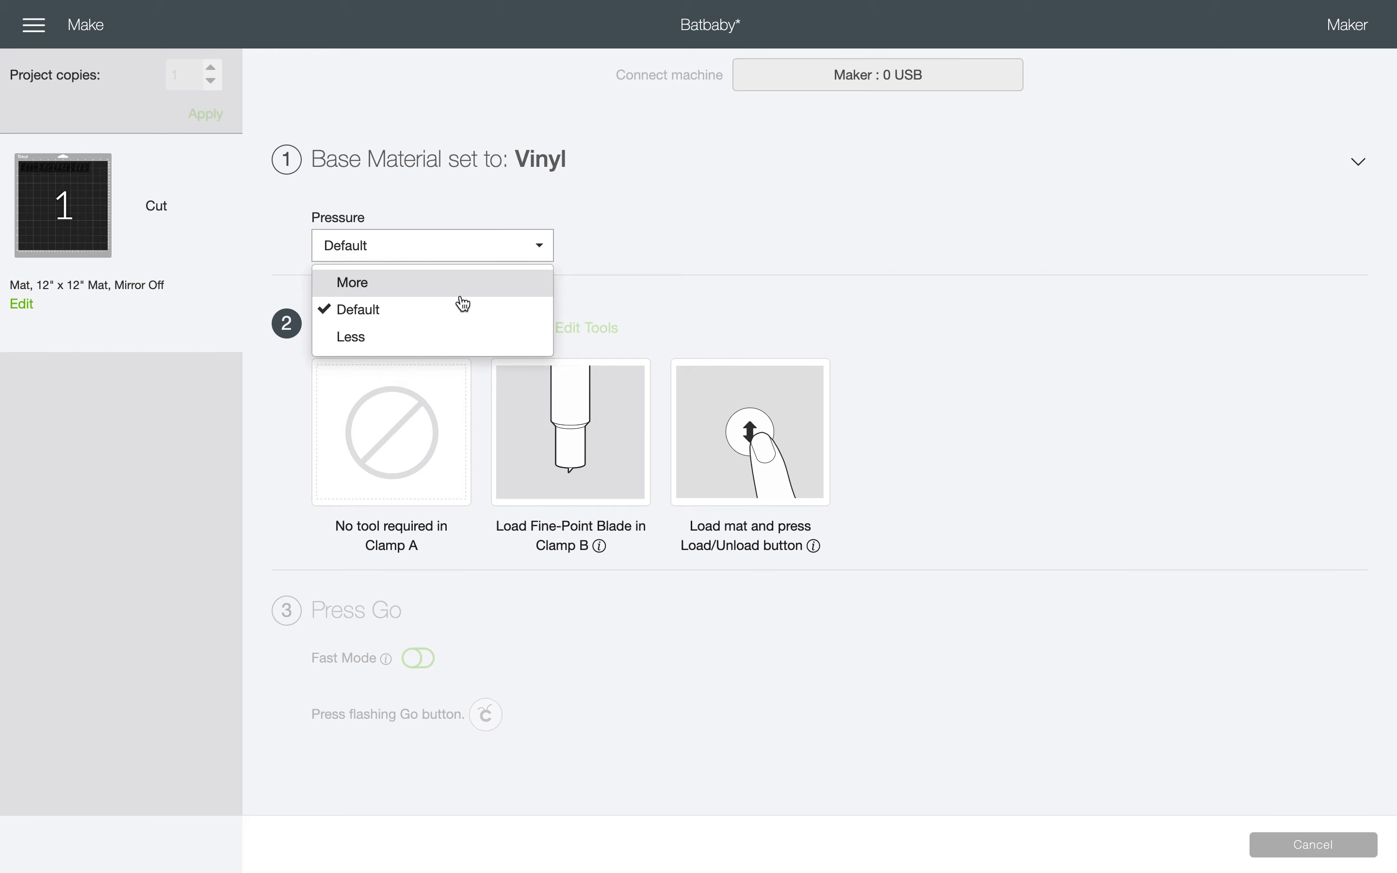
left_click(617, 270)
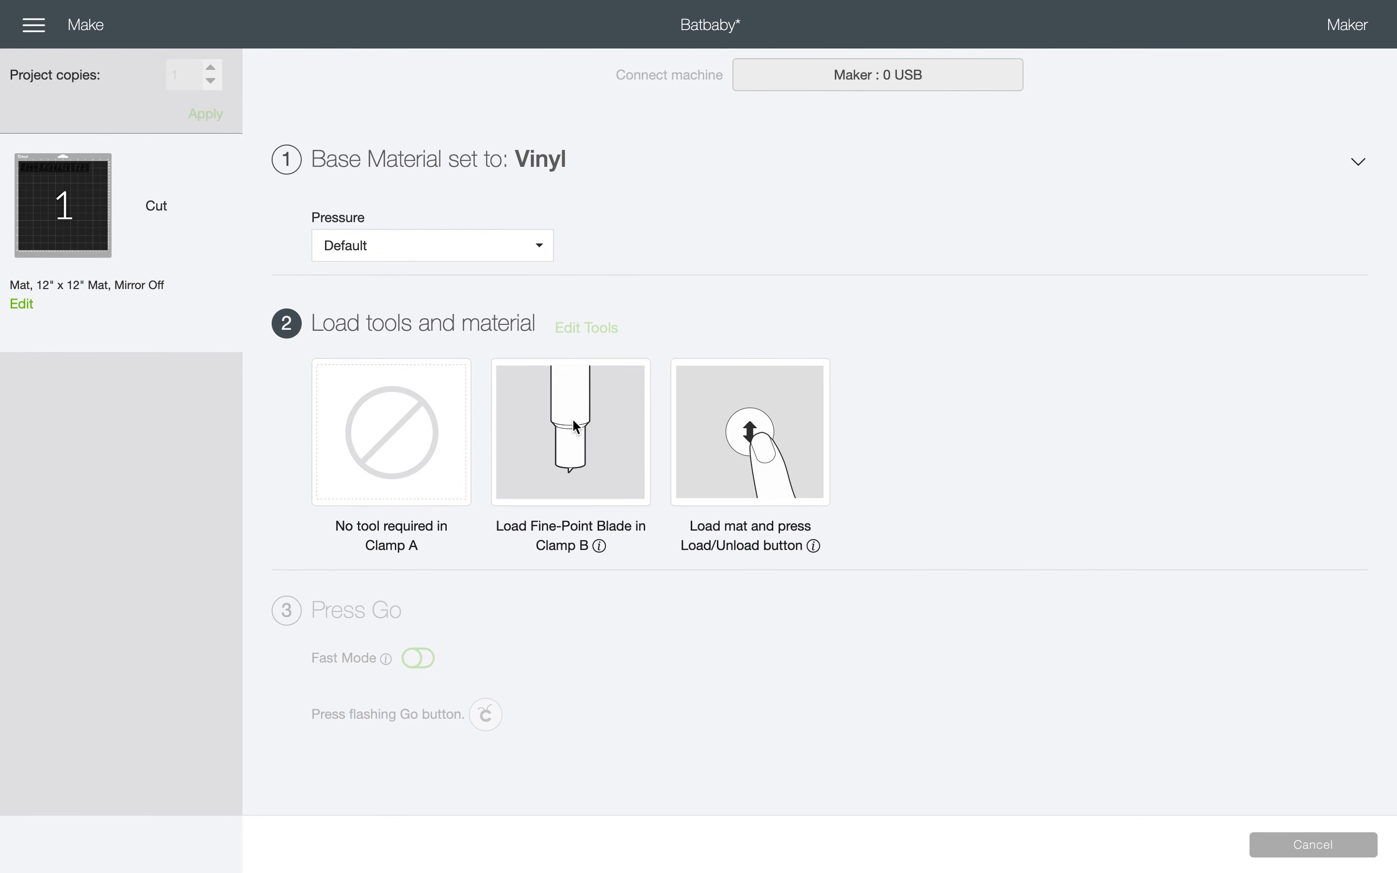
left_click(520, 249)
- Change the base material to Everyday Iron-On and then to Light Cardstock – 60 lb (163 gsm)
left_click(540, 163)
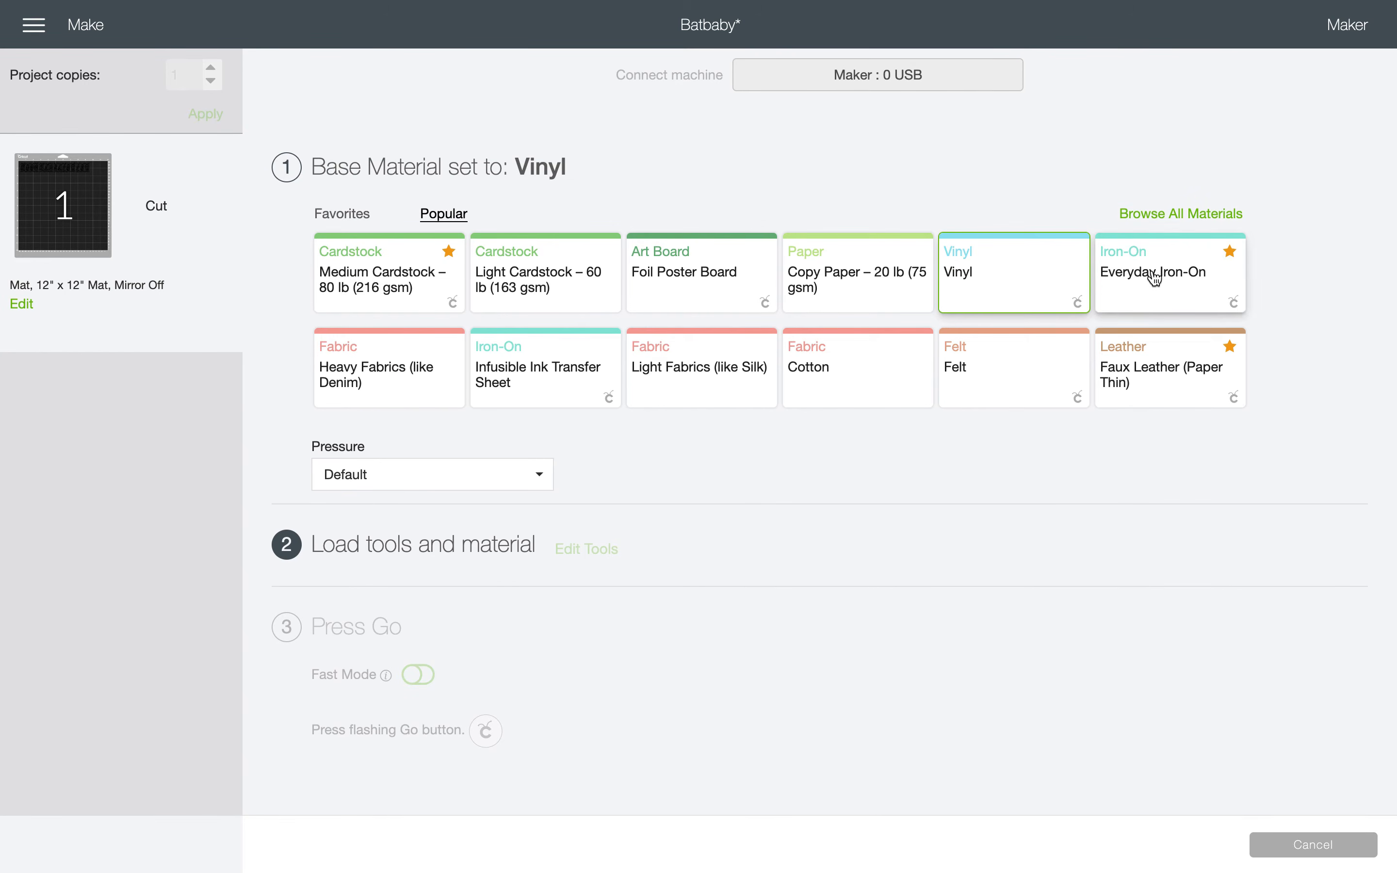
left_click(1129, 272)
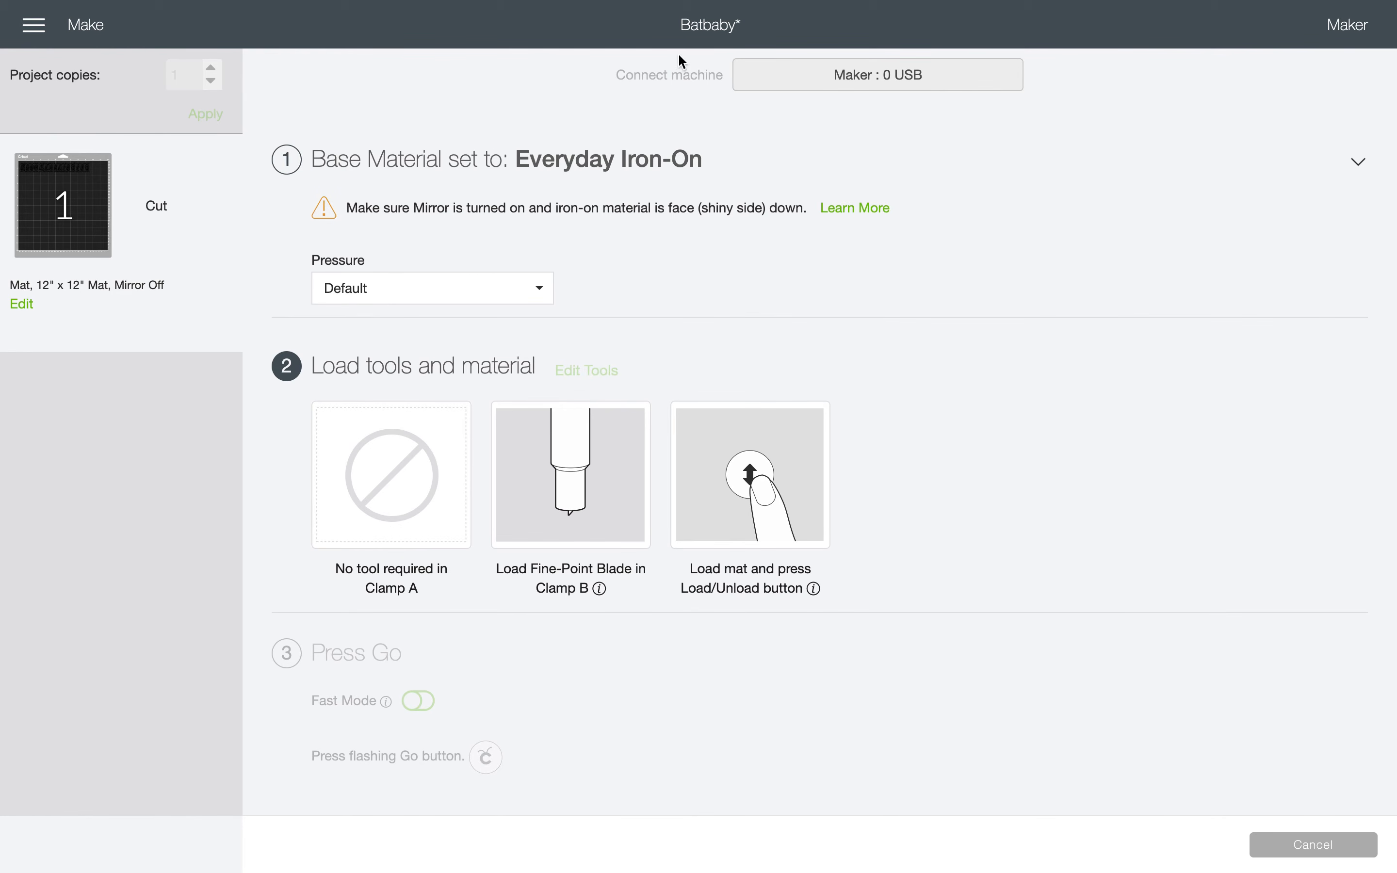
left_click(646, 163)
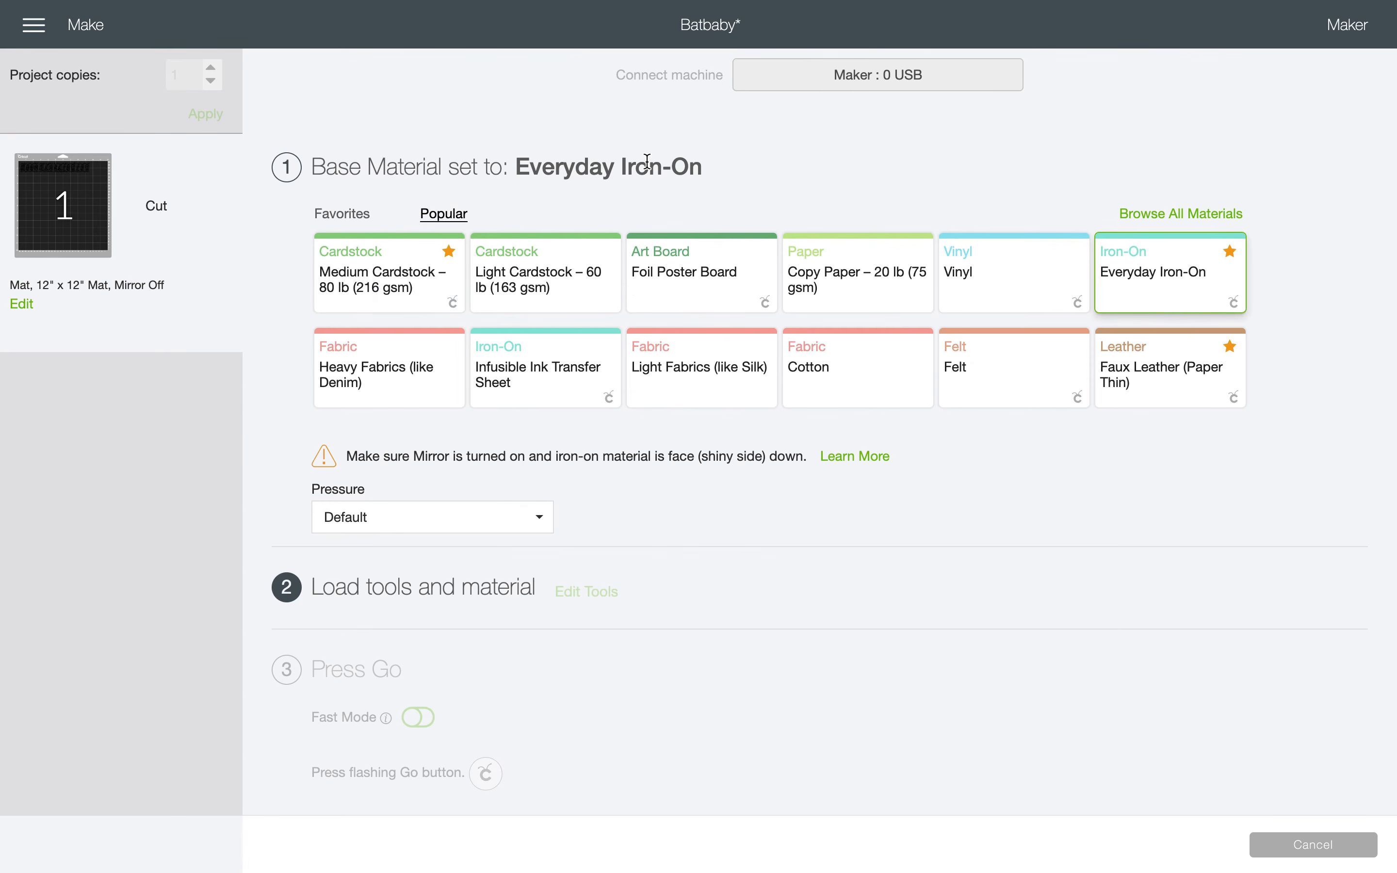
left_click(576, 295)
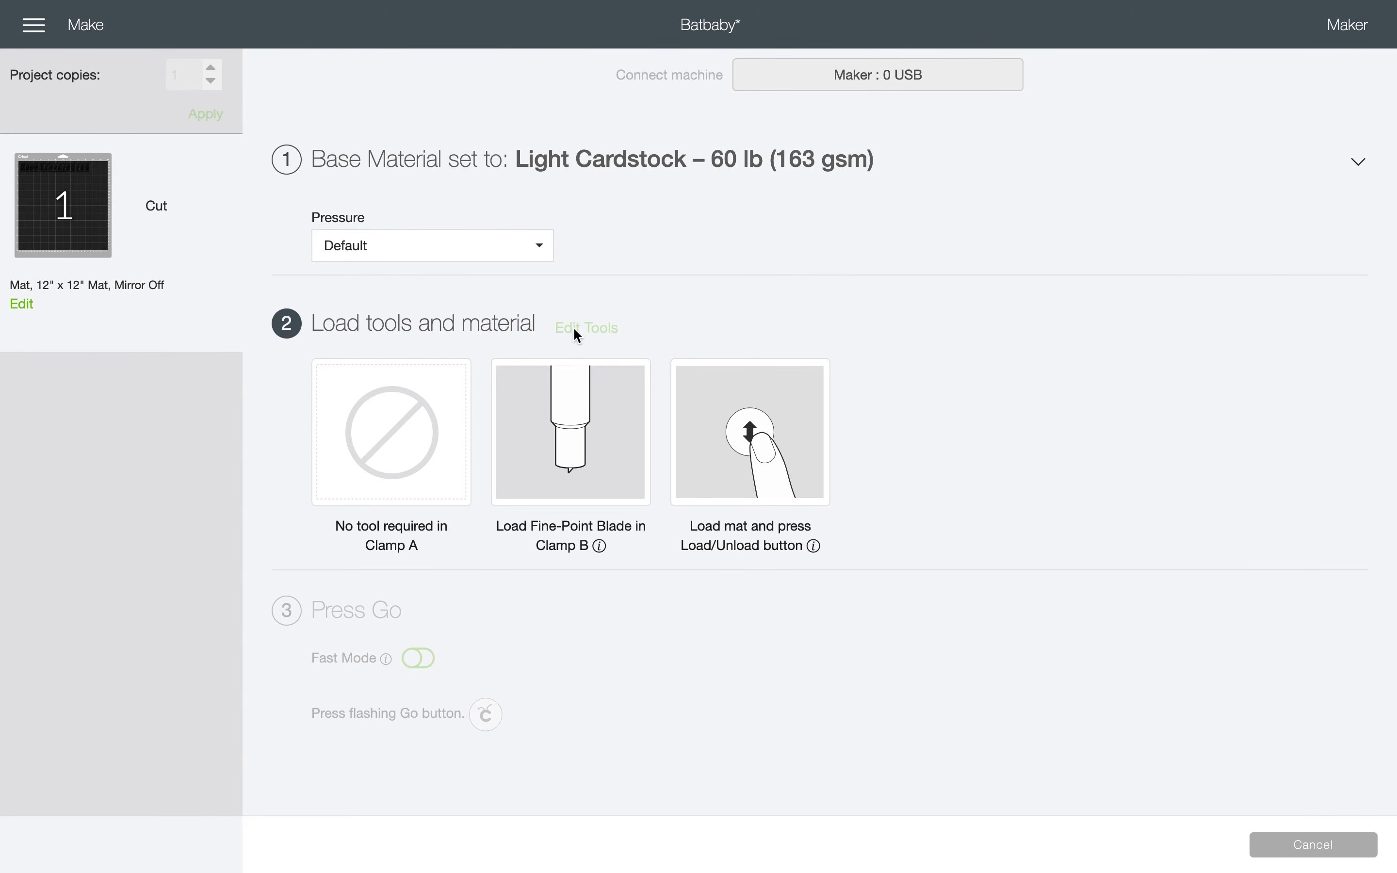
- Set the base material to Genuine Leather from the favorite materials
left_click(613, 134)
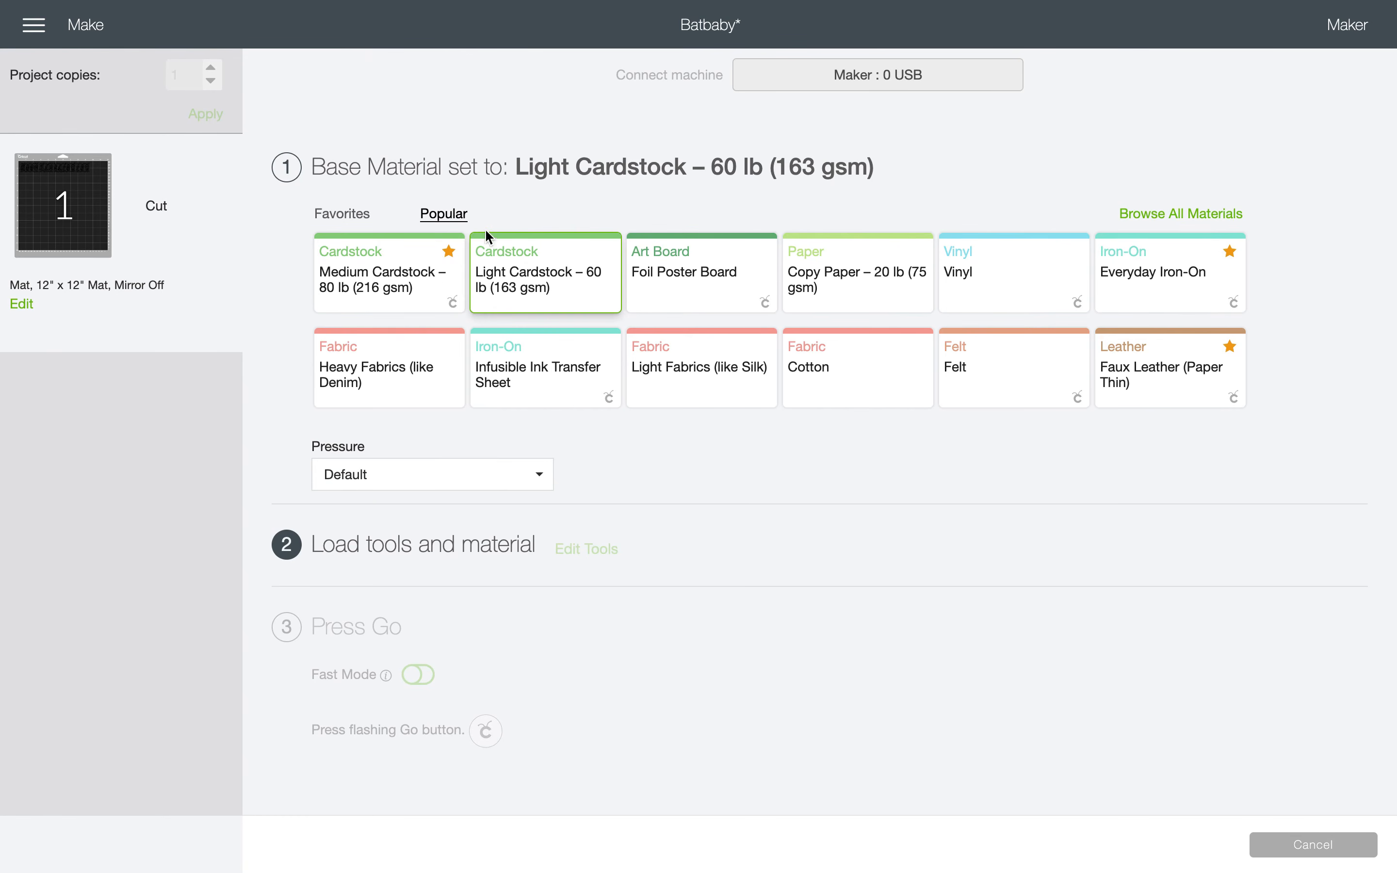
left_click(357, 215)
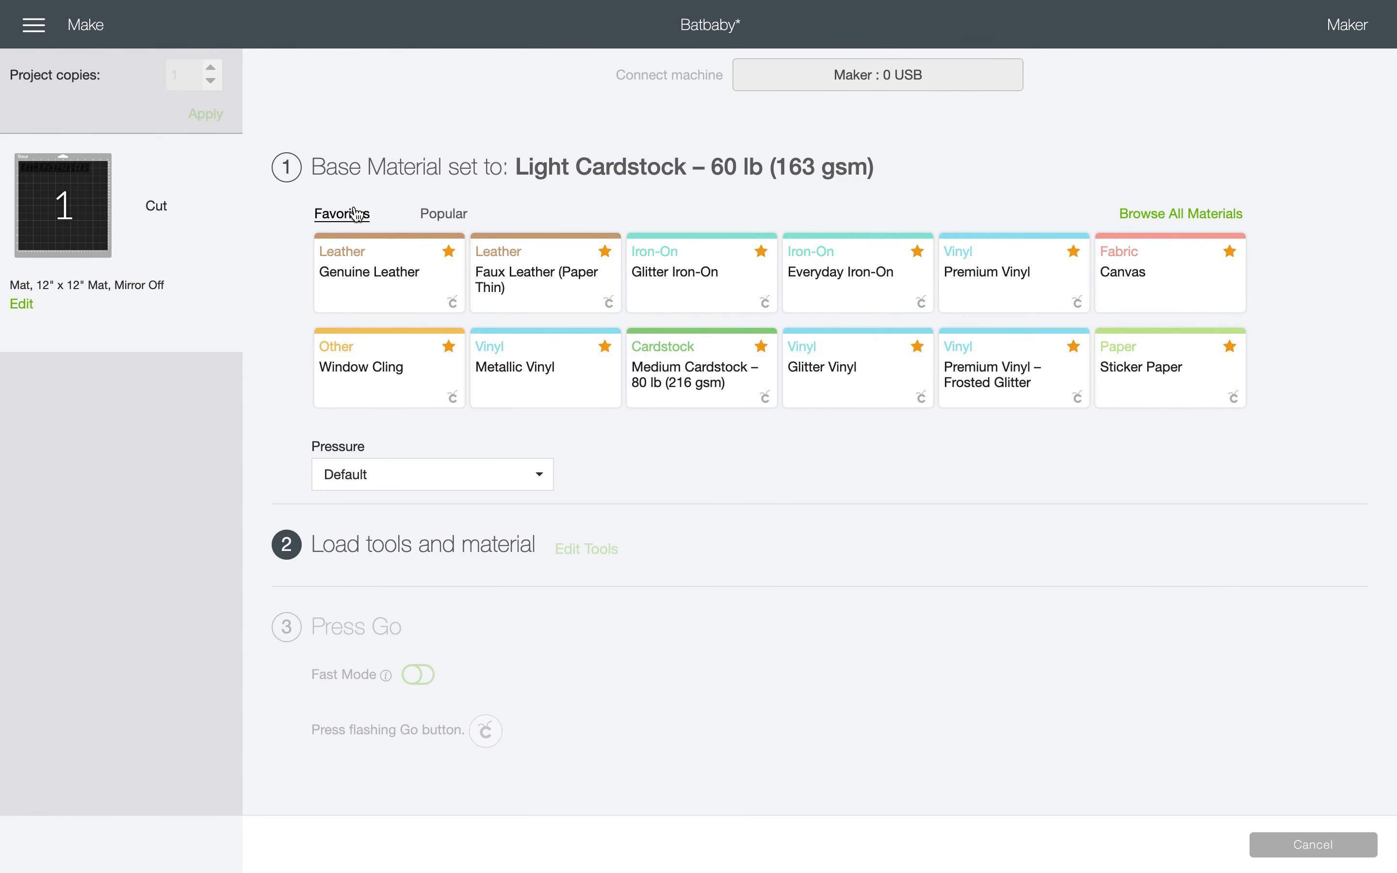
left_click(362, 267)
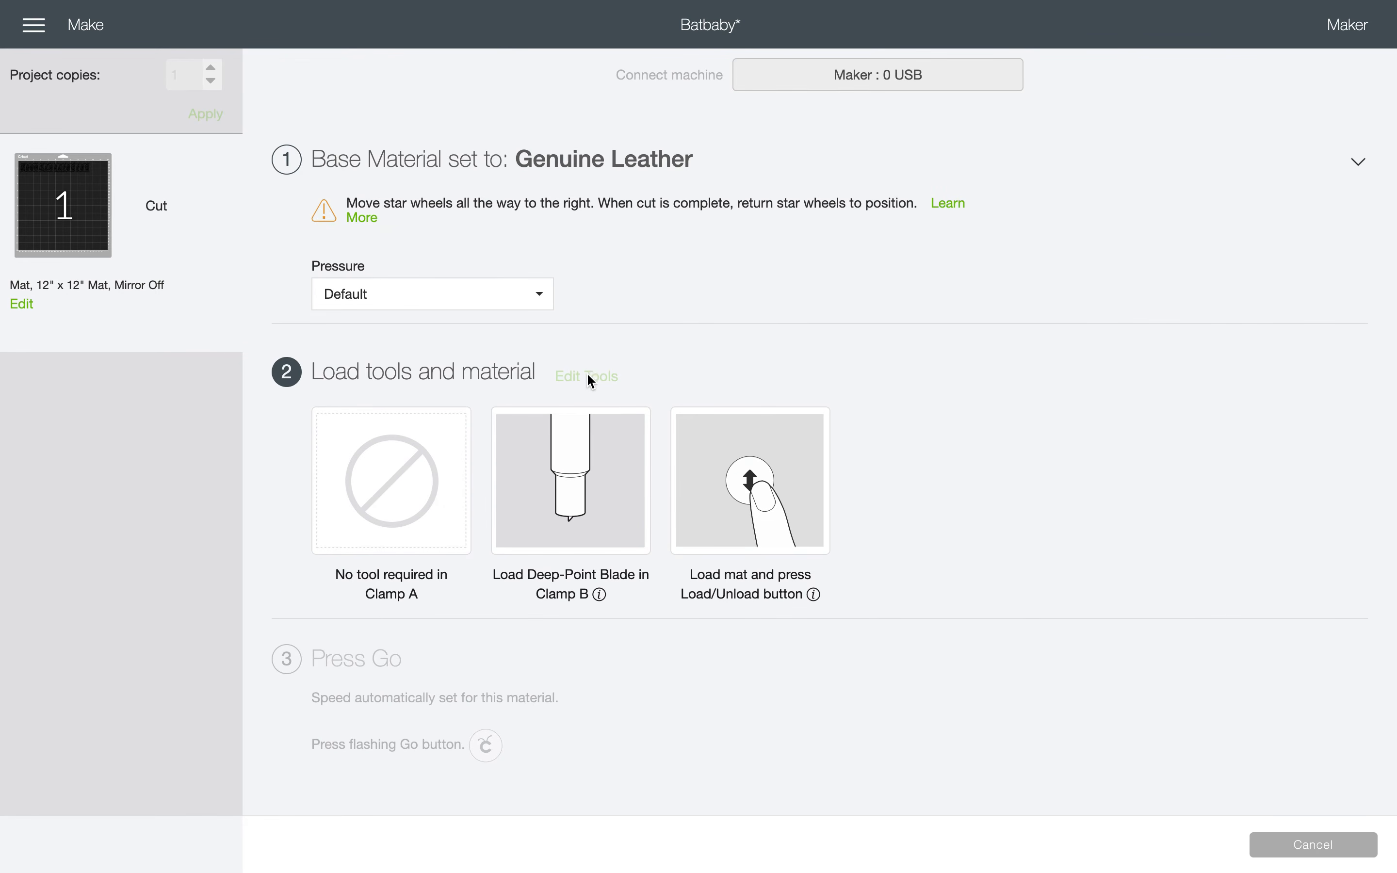
- Change the base material to Window Cling and then to Medium Cardstock – 80 lb (216 gsm) from the favorite materials
left_click(417, 170)
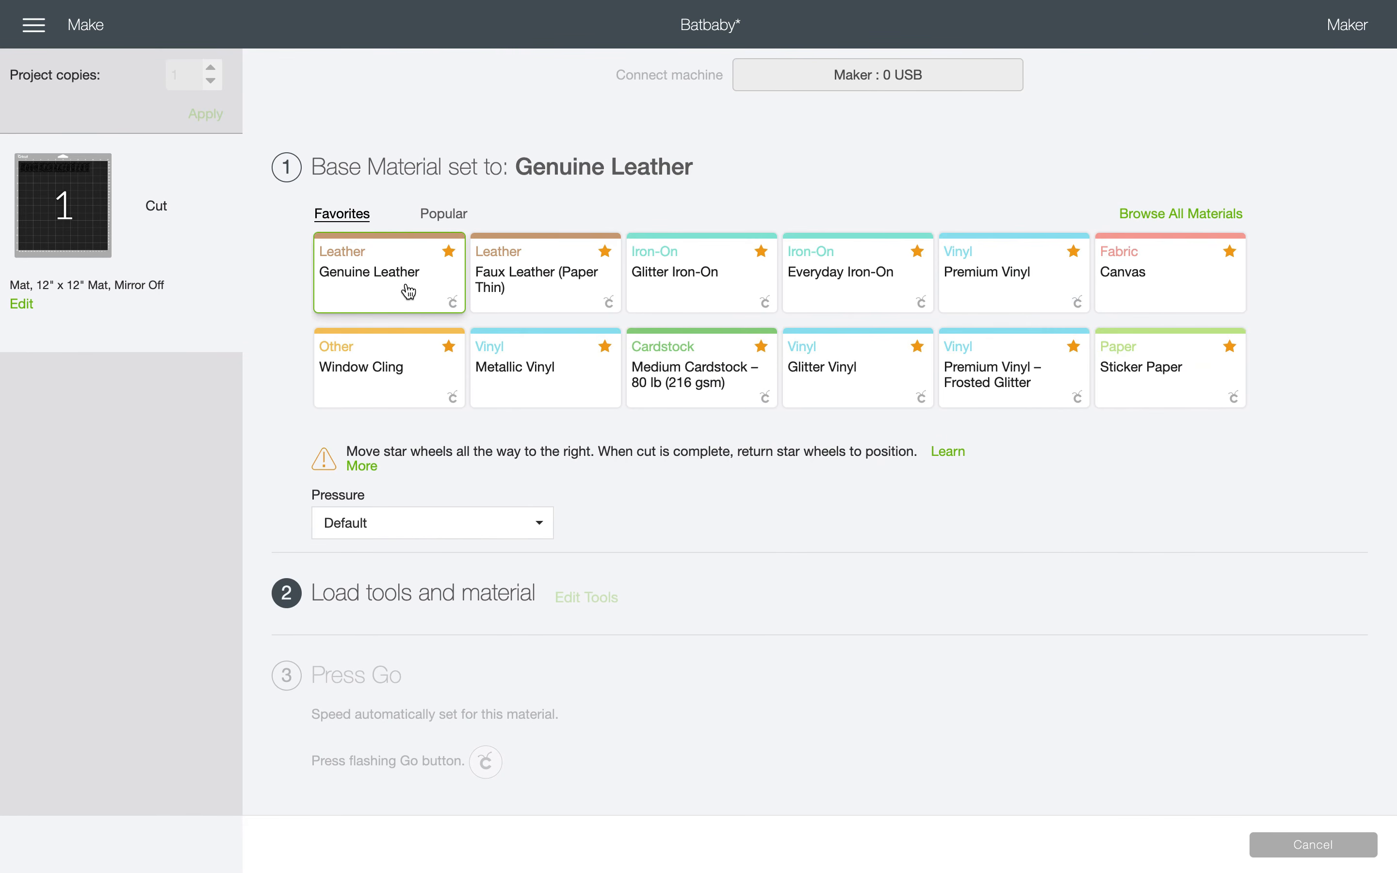
left_click(401, 381)
left_click(434, 161)
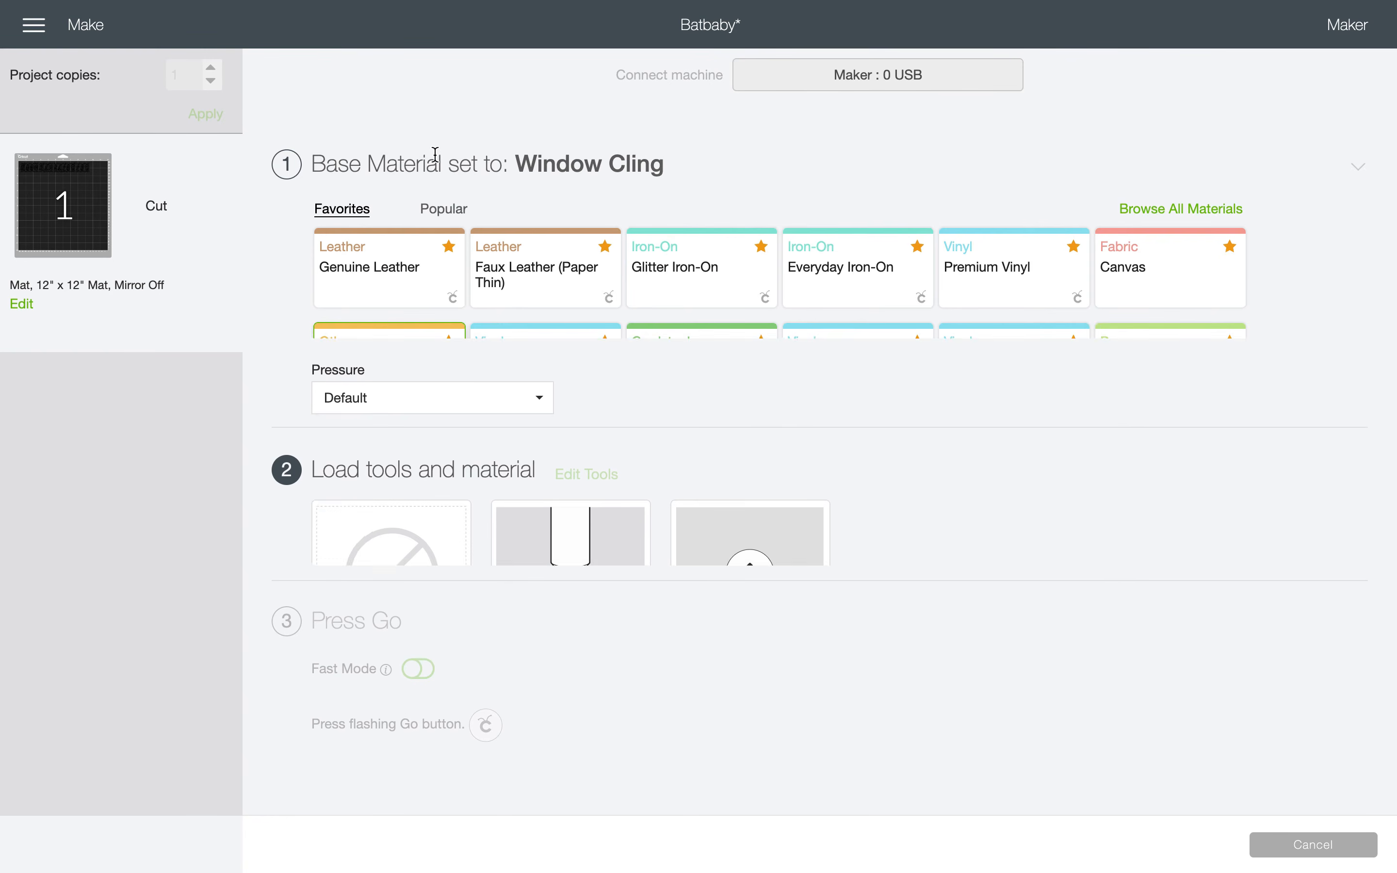
left_click(672, 385)
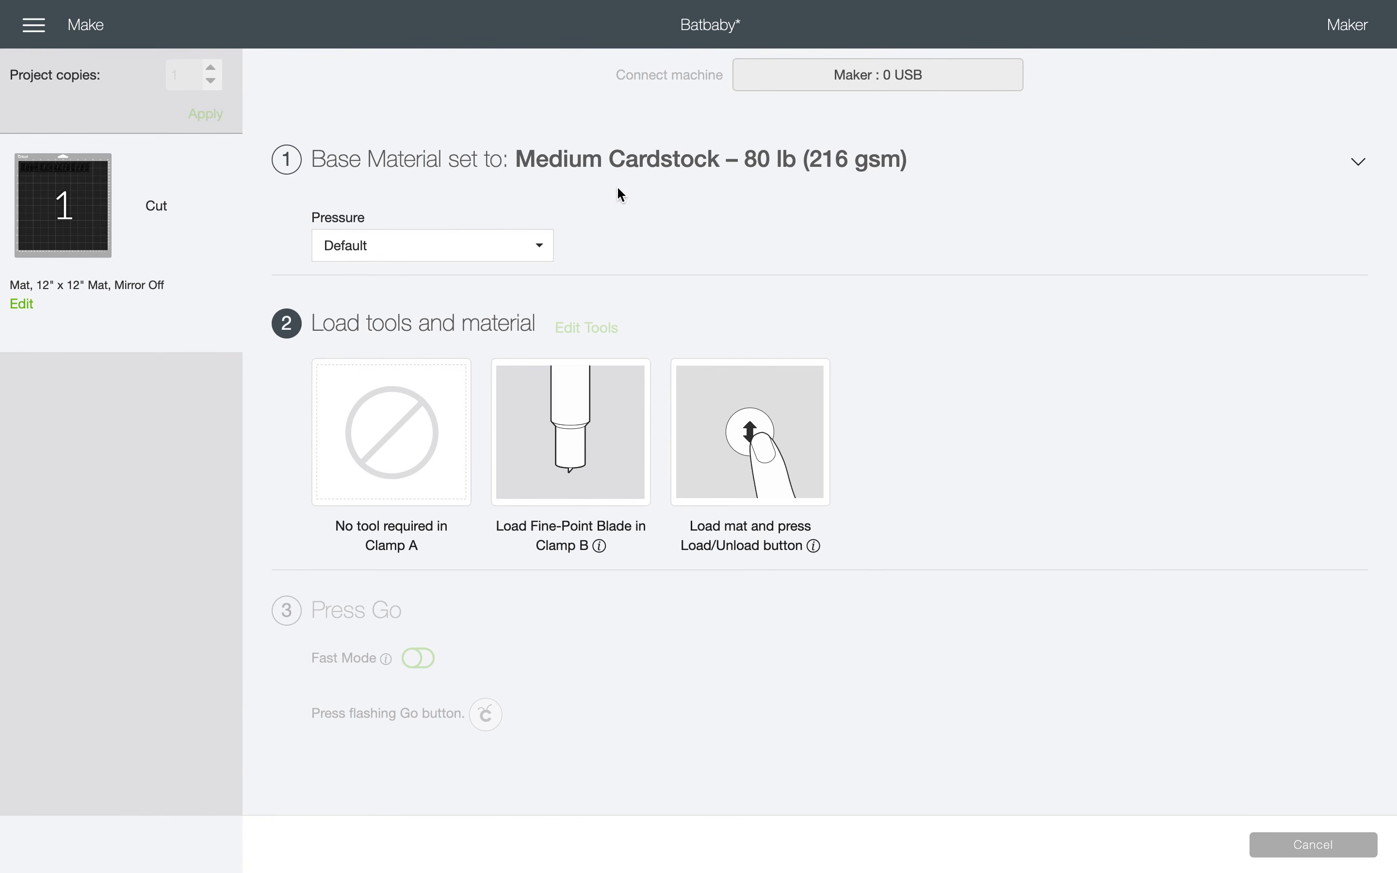
- Change the base material to Faux Leather (Paper Thin) and then to Foil Kraft Board – Holographic from the full materials list
left_click(626, 170)
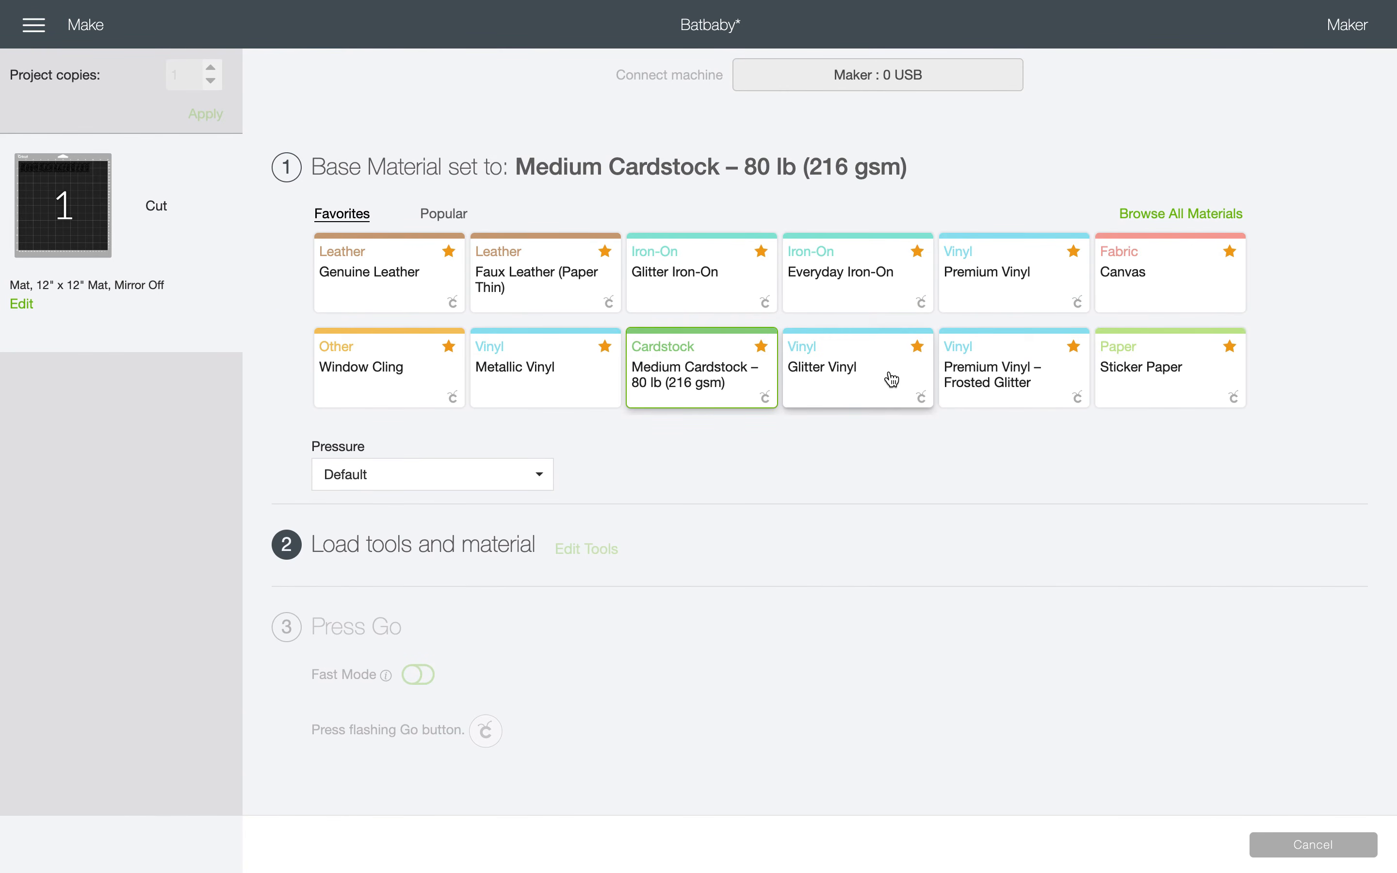
left_click(552, 287)
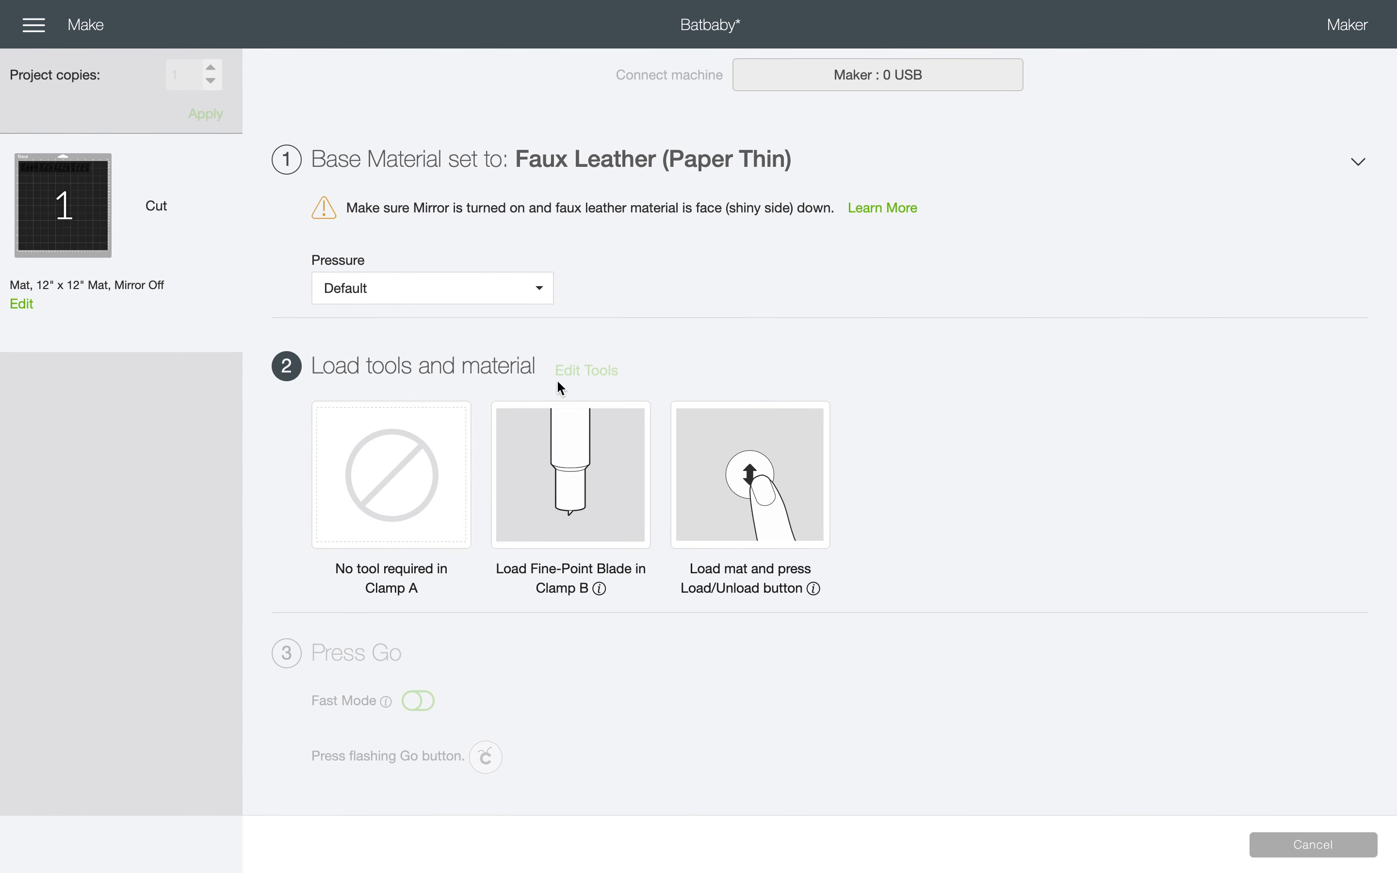
left_click(639, 160)
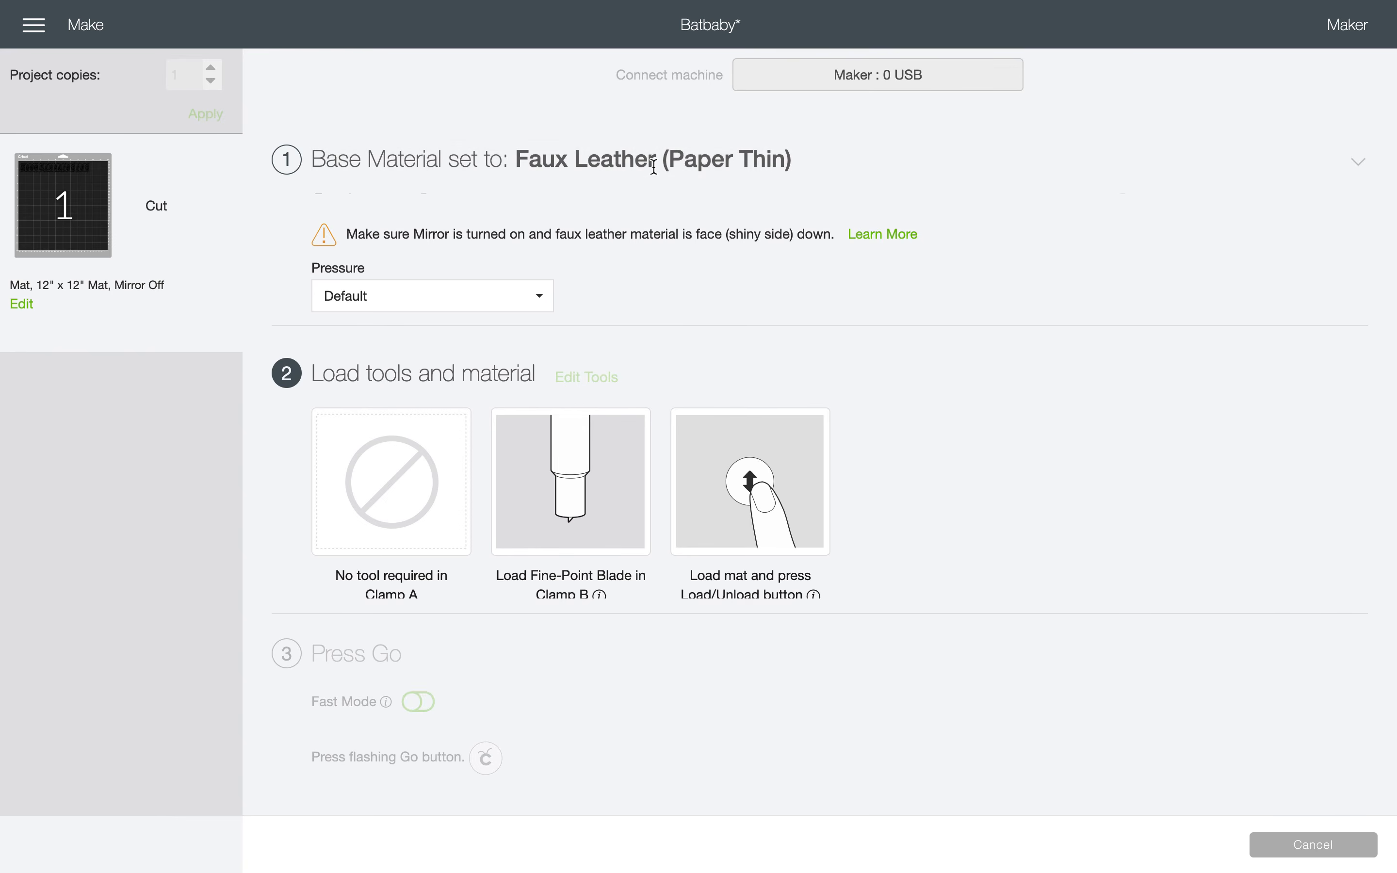
left_click(1139, 217)
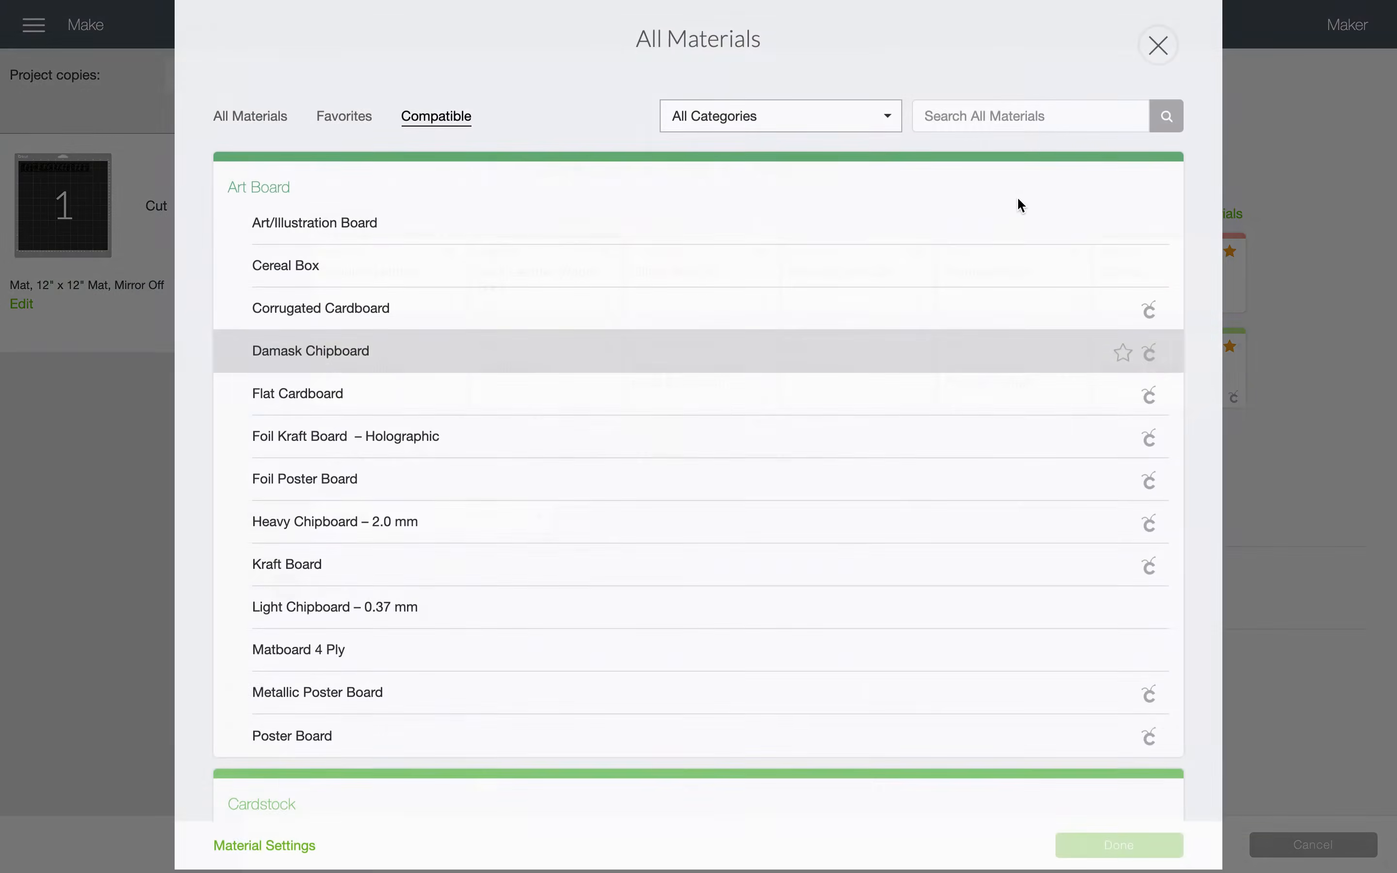
left_click(826, 427)
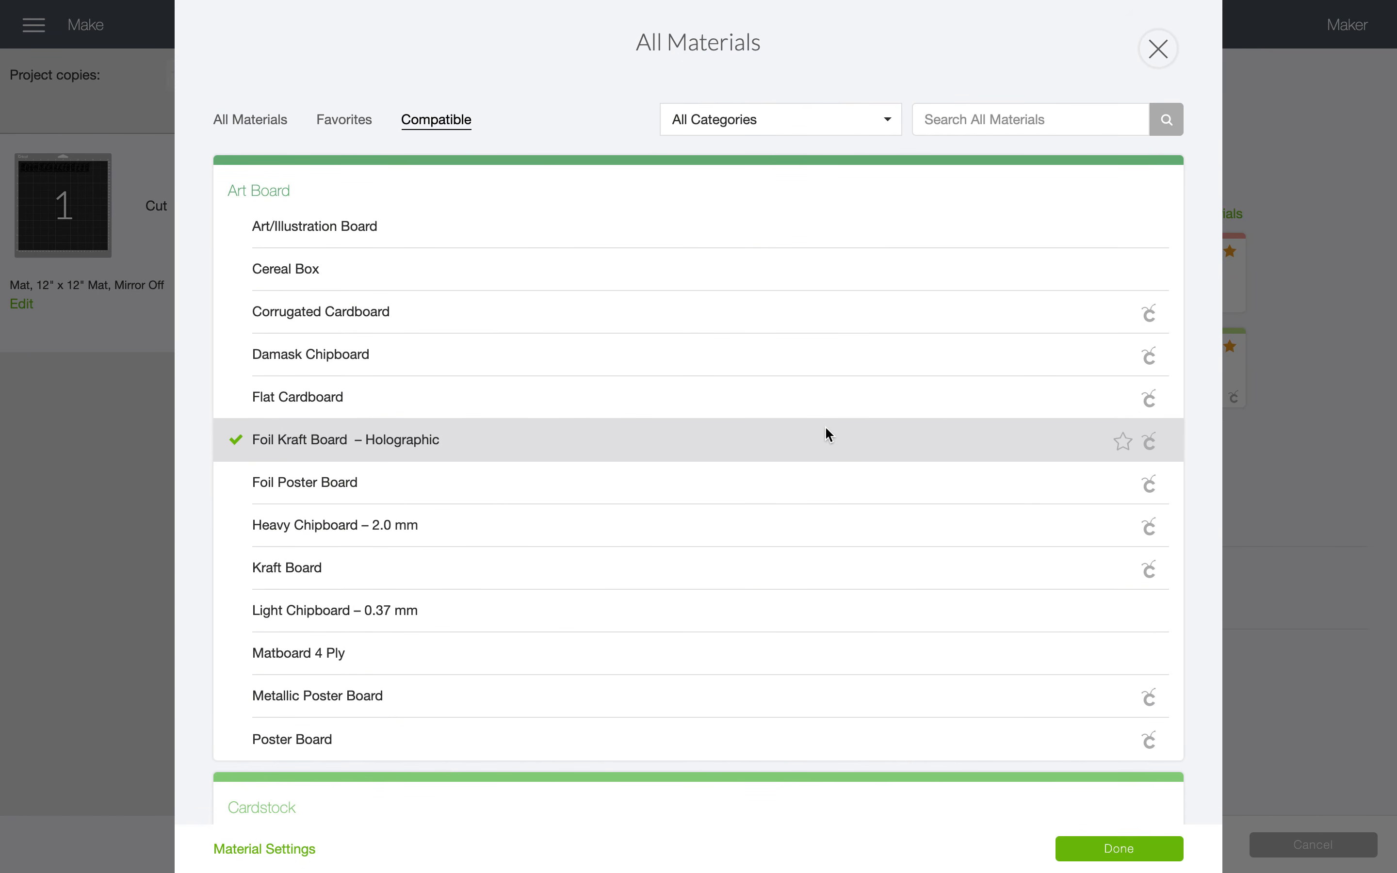
left_click(1068, 849)
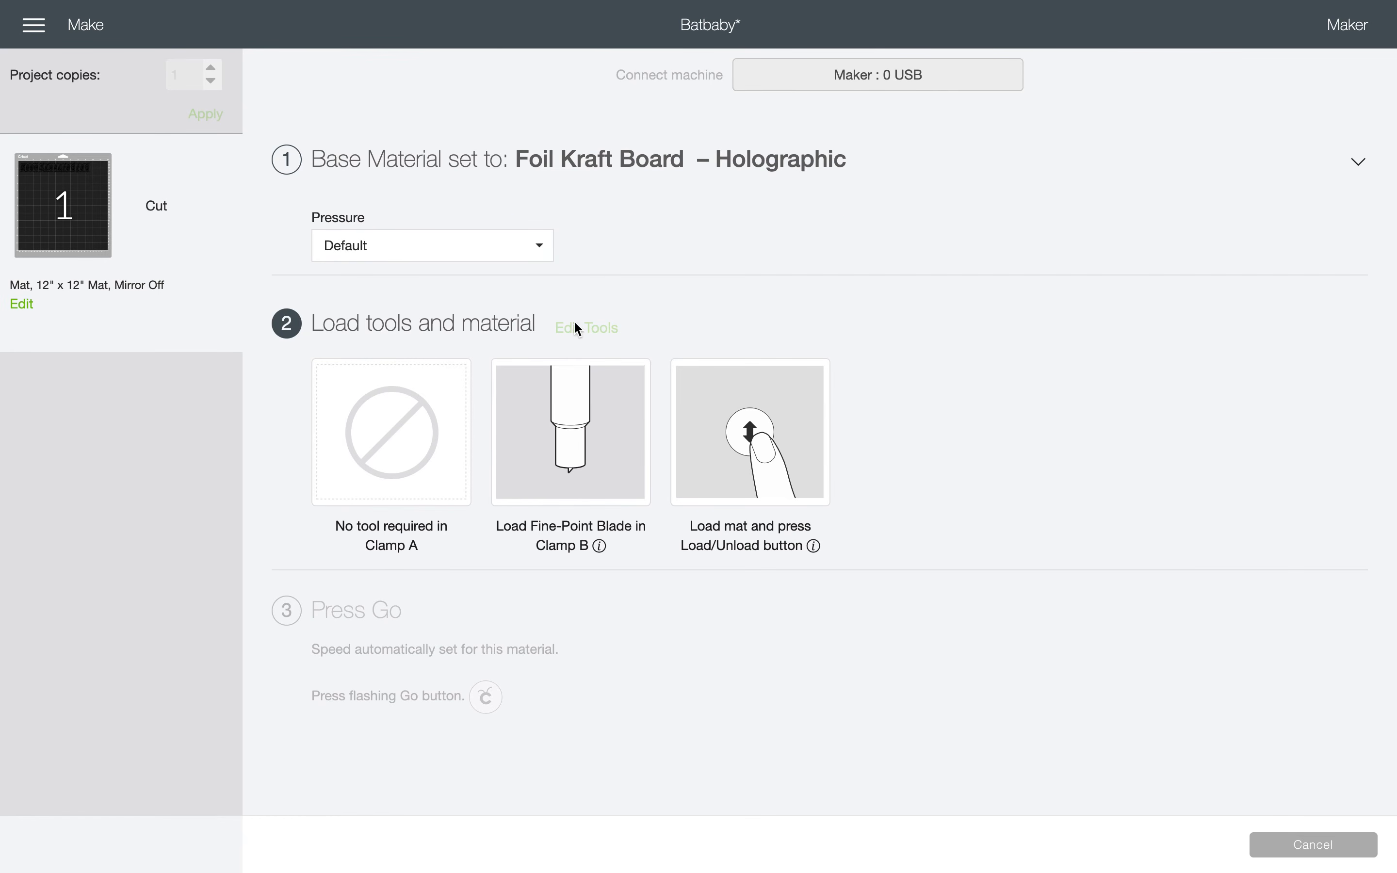
- Set the base material to Damask Chipboard from the Art Board category of the full materials list
left_click(667, 150)
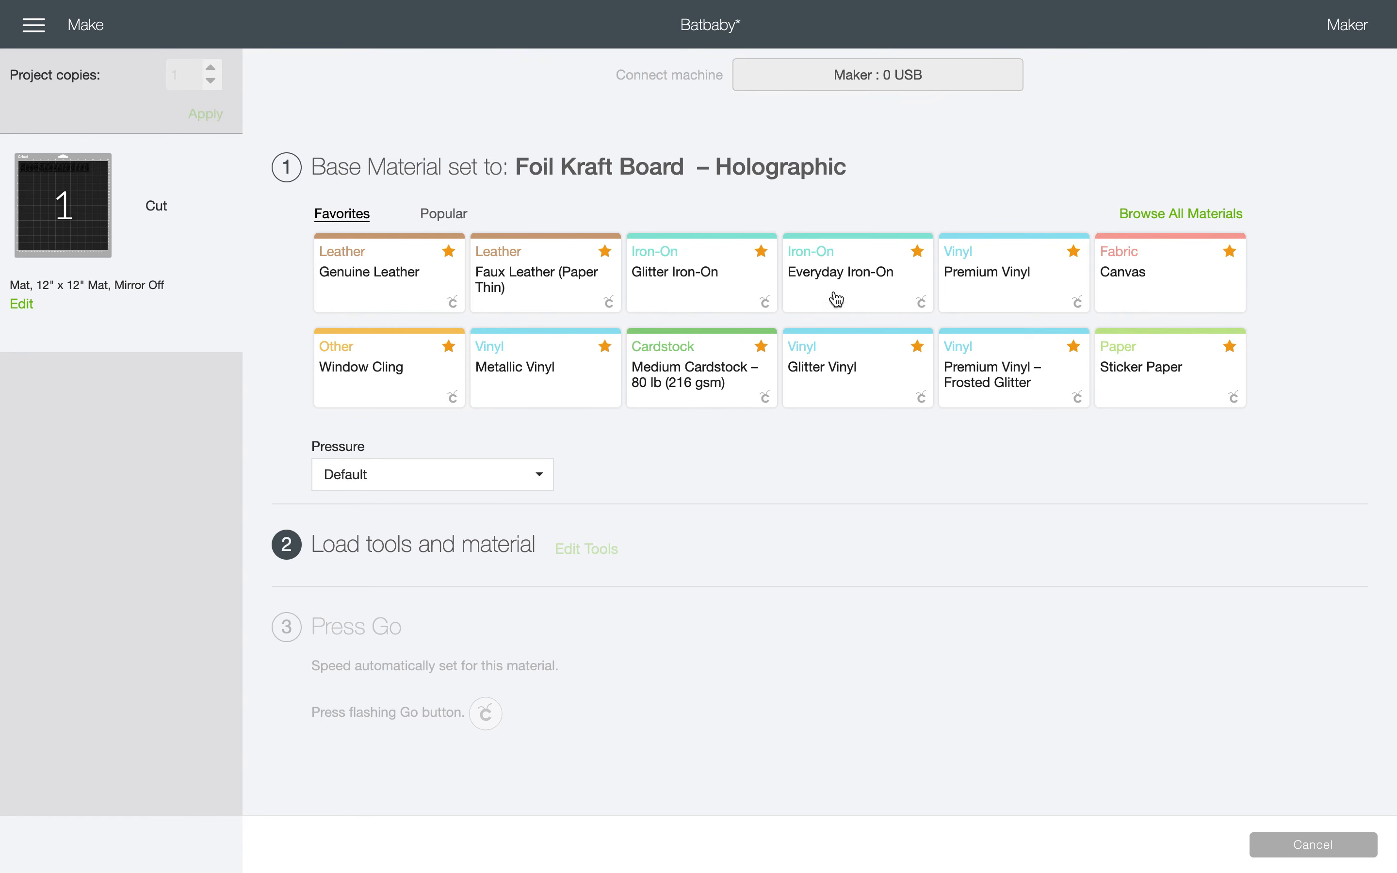
left_click(1181, 215)
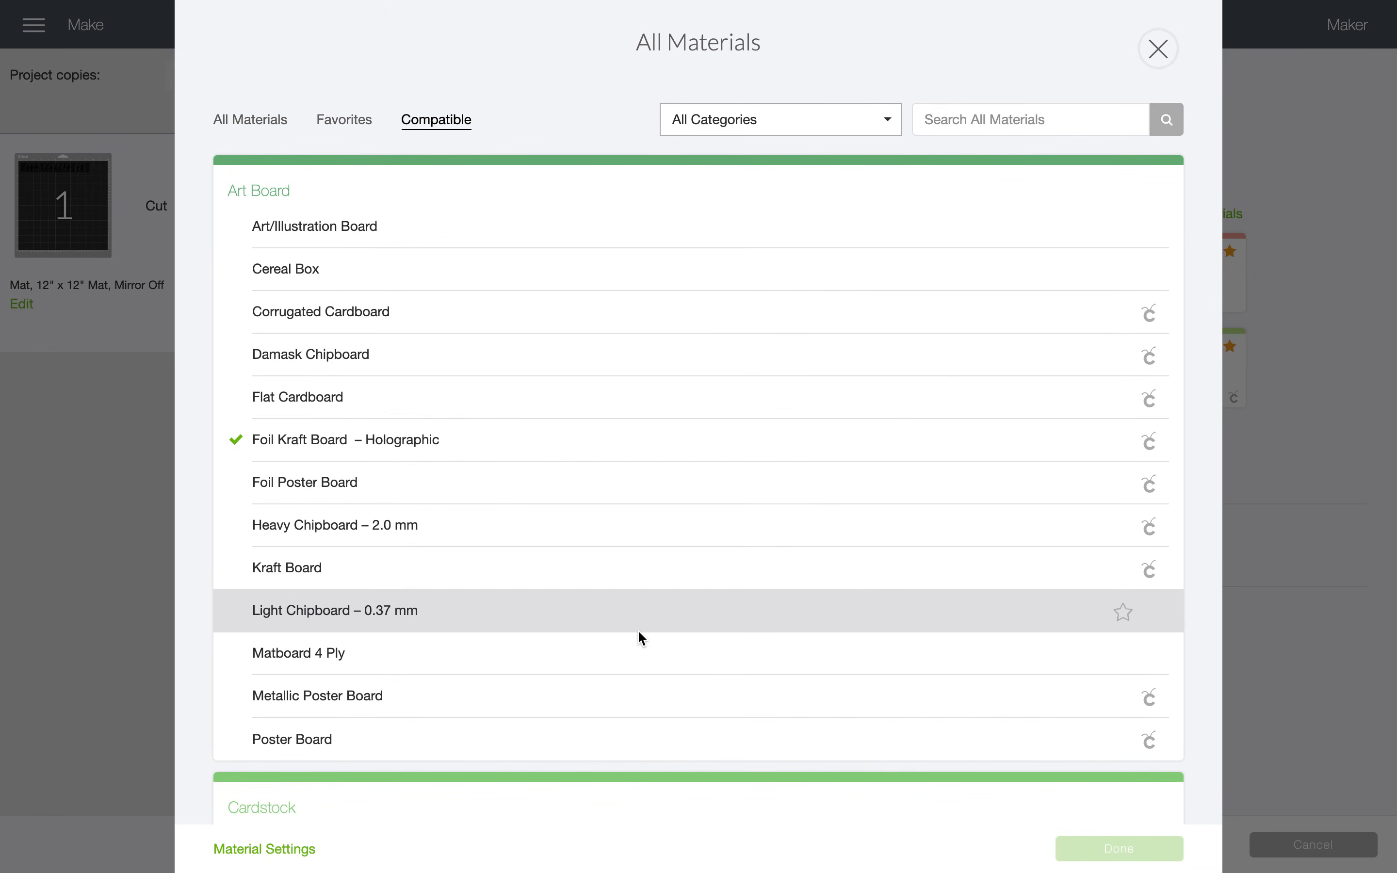
left_click(722, 345)
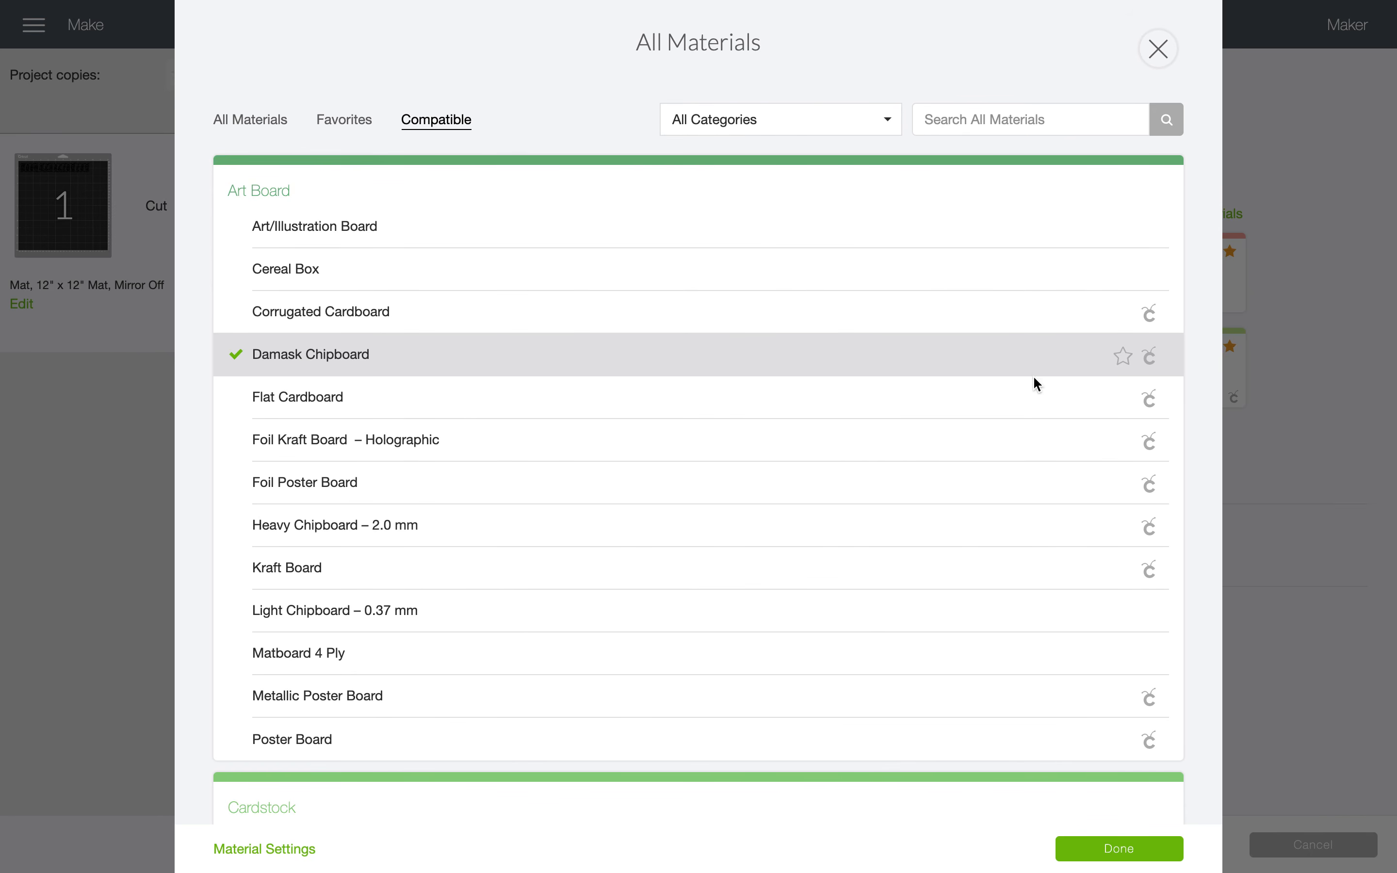
left_click(1139, 853)
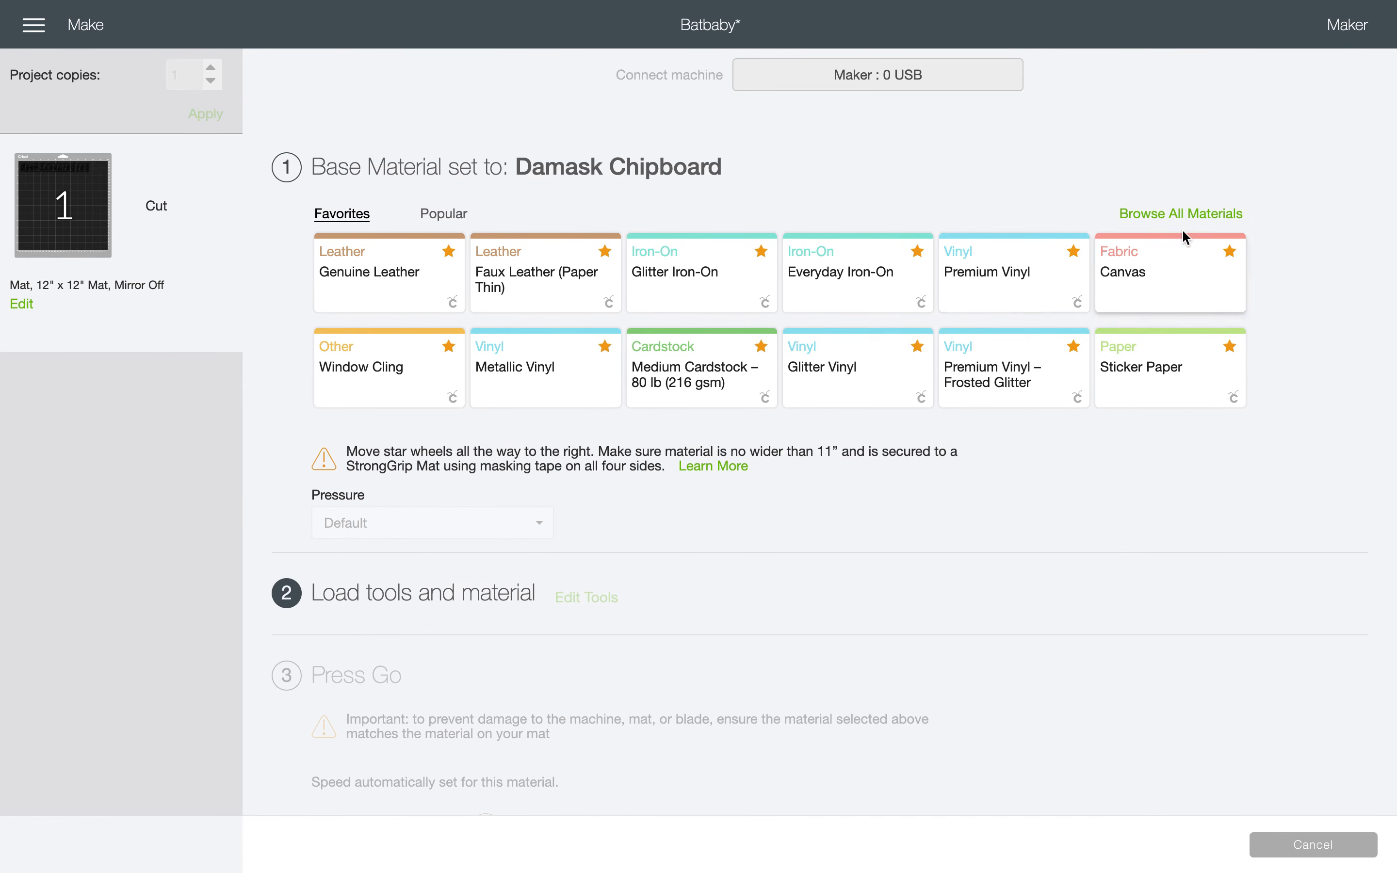
- Set the base material to Cotton, Bonded from the Fabric category of the full materials list
left_click(1184, 222)
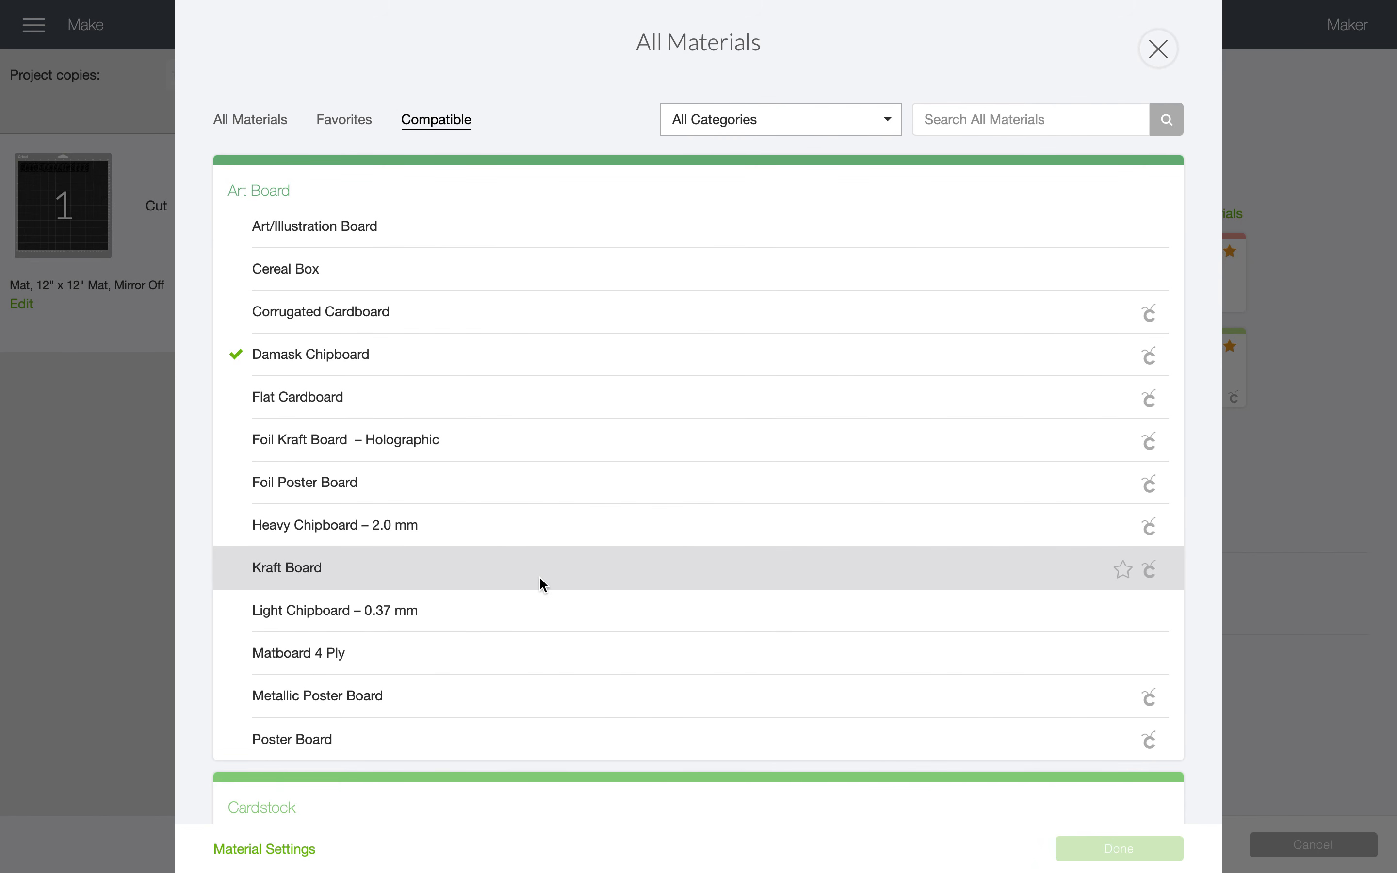
scroll(541, 578, "down", 5)
scroll(540, 579, "down", 3)
scroll(540, 579, "down", 2)
scroll(543, 585, "down", 8)
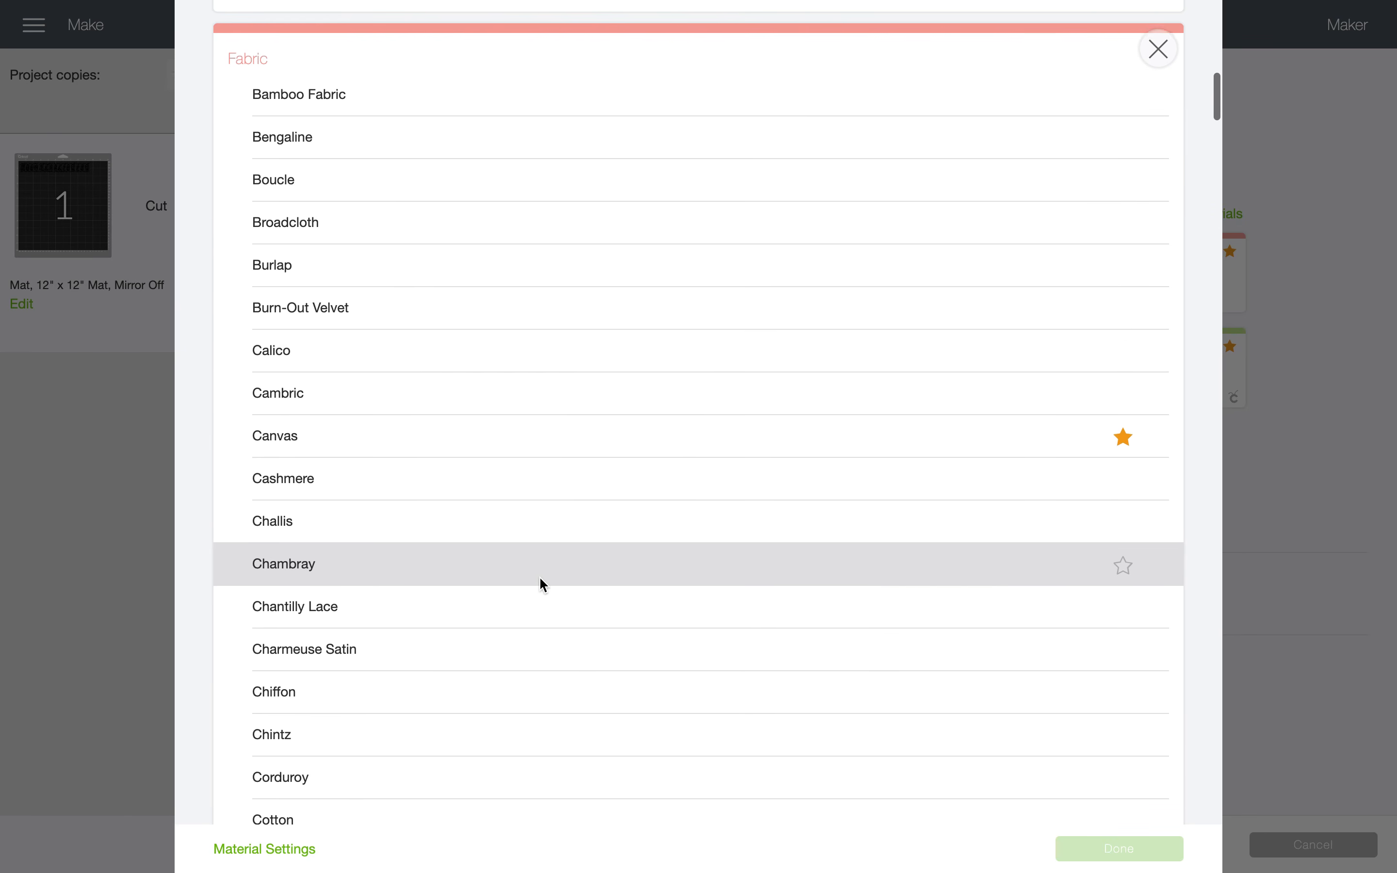
scroll(540, 578, "down", 5)
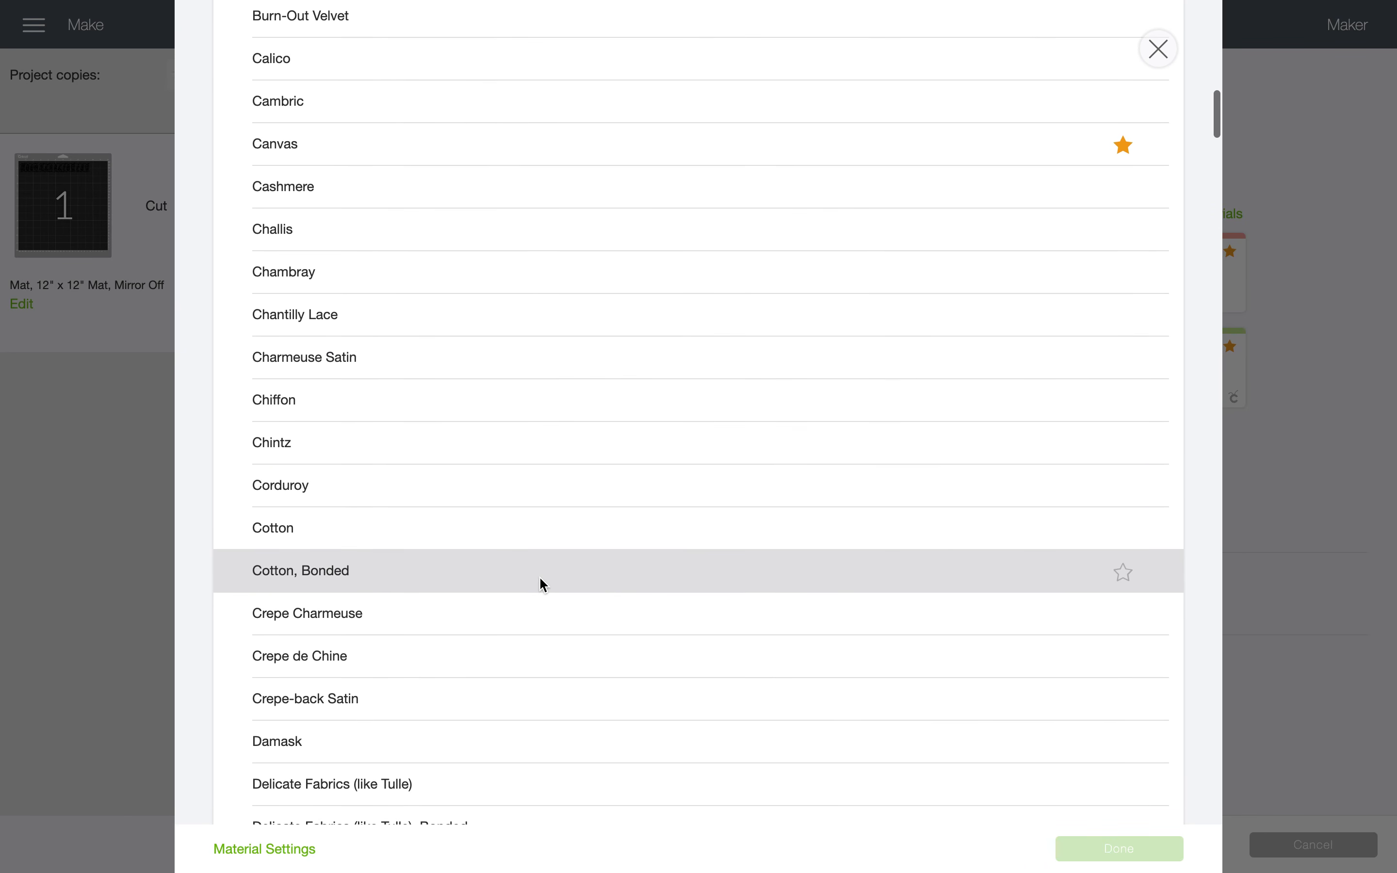
scroll(539, 577, "down", 2)
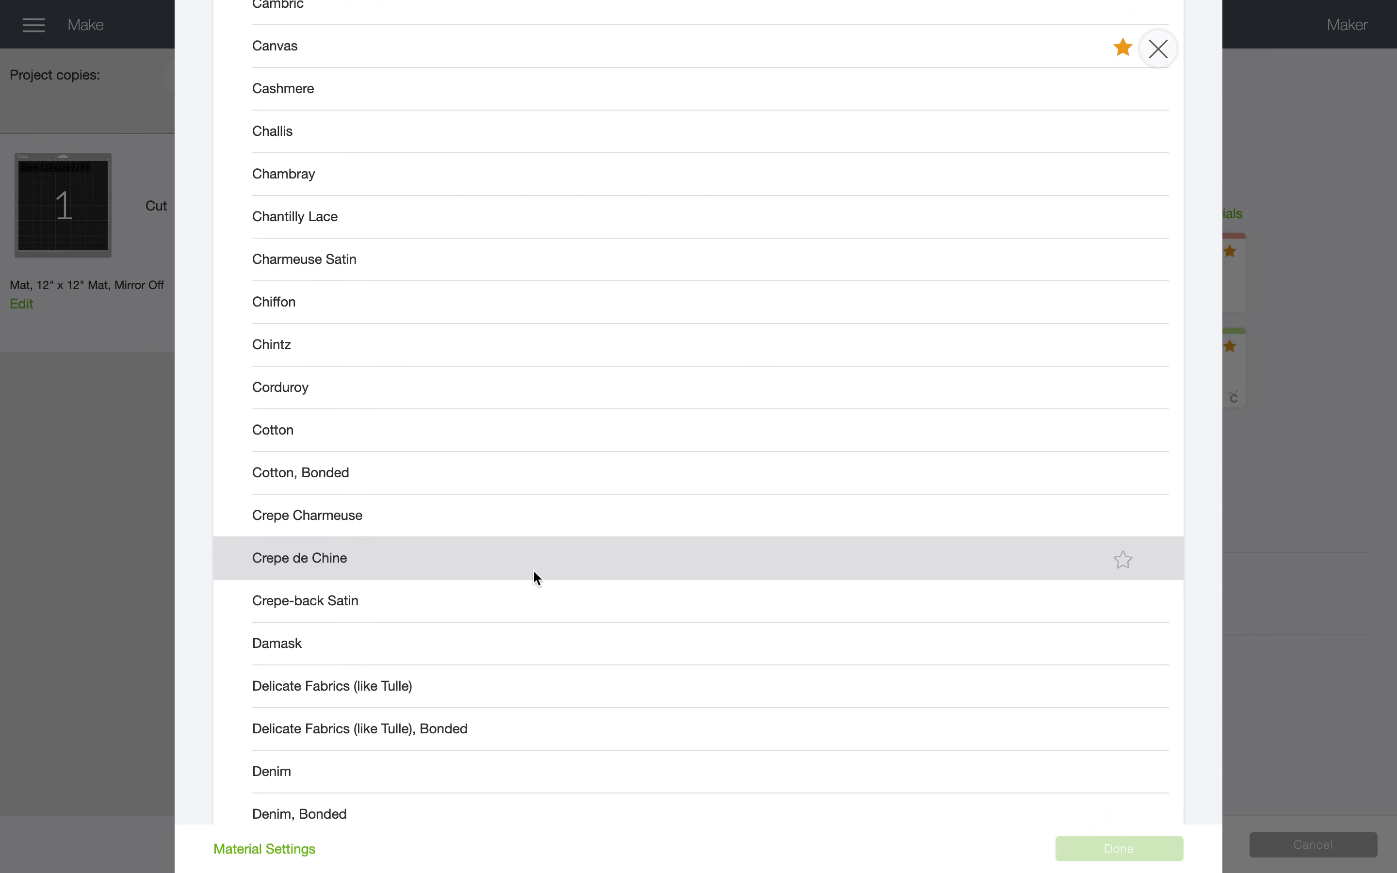
left_click(565, 461)
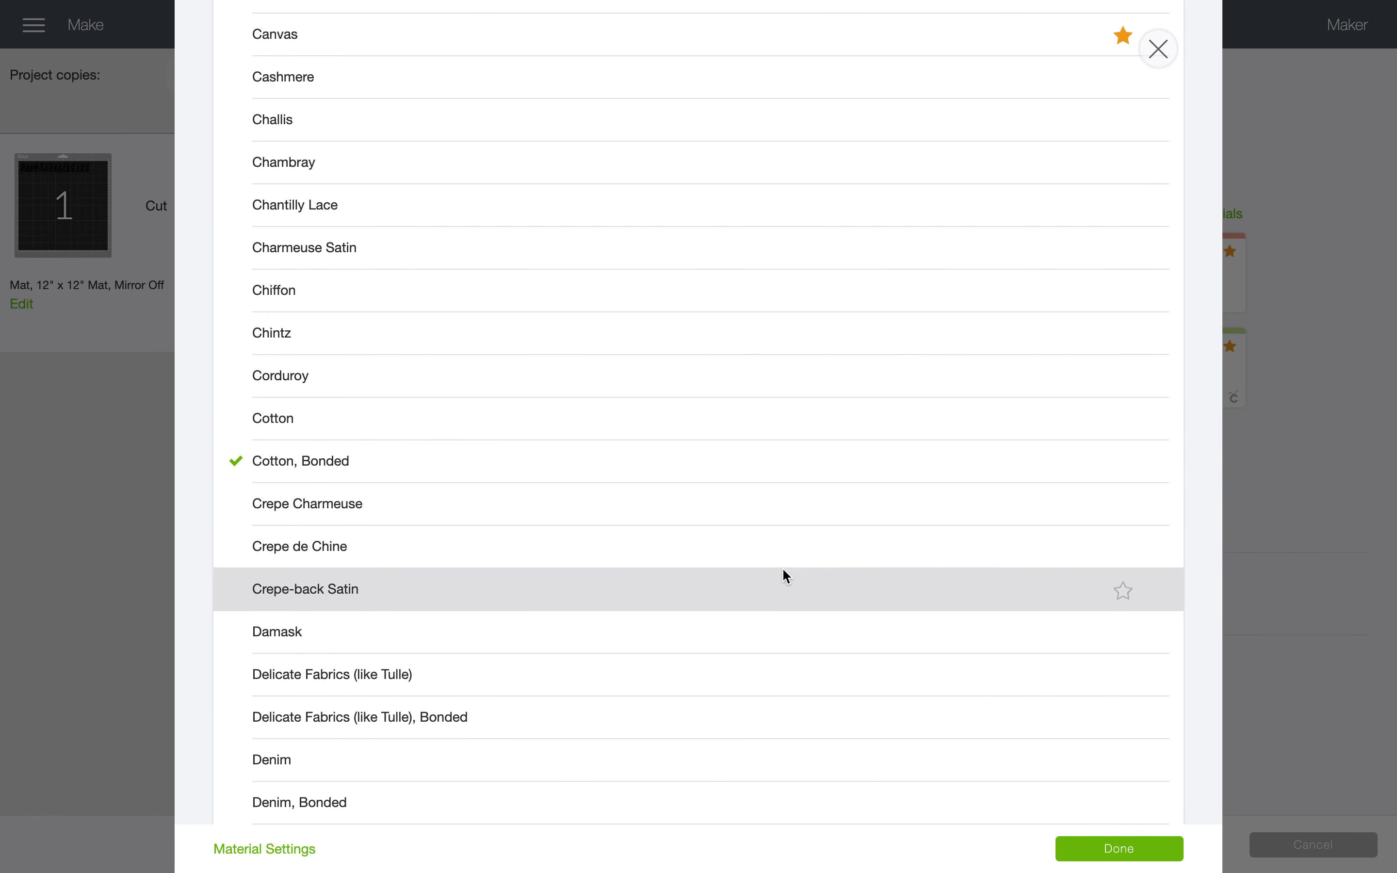
left_click(1075, 859)
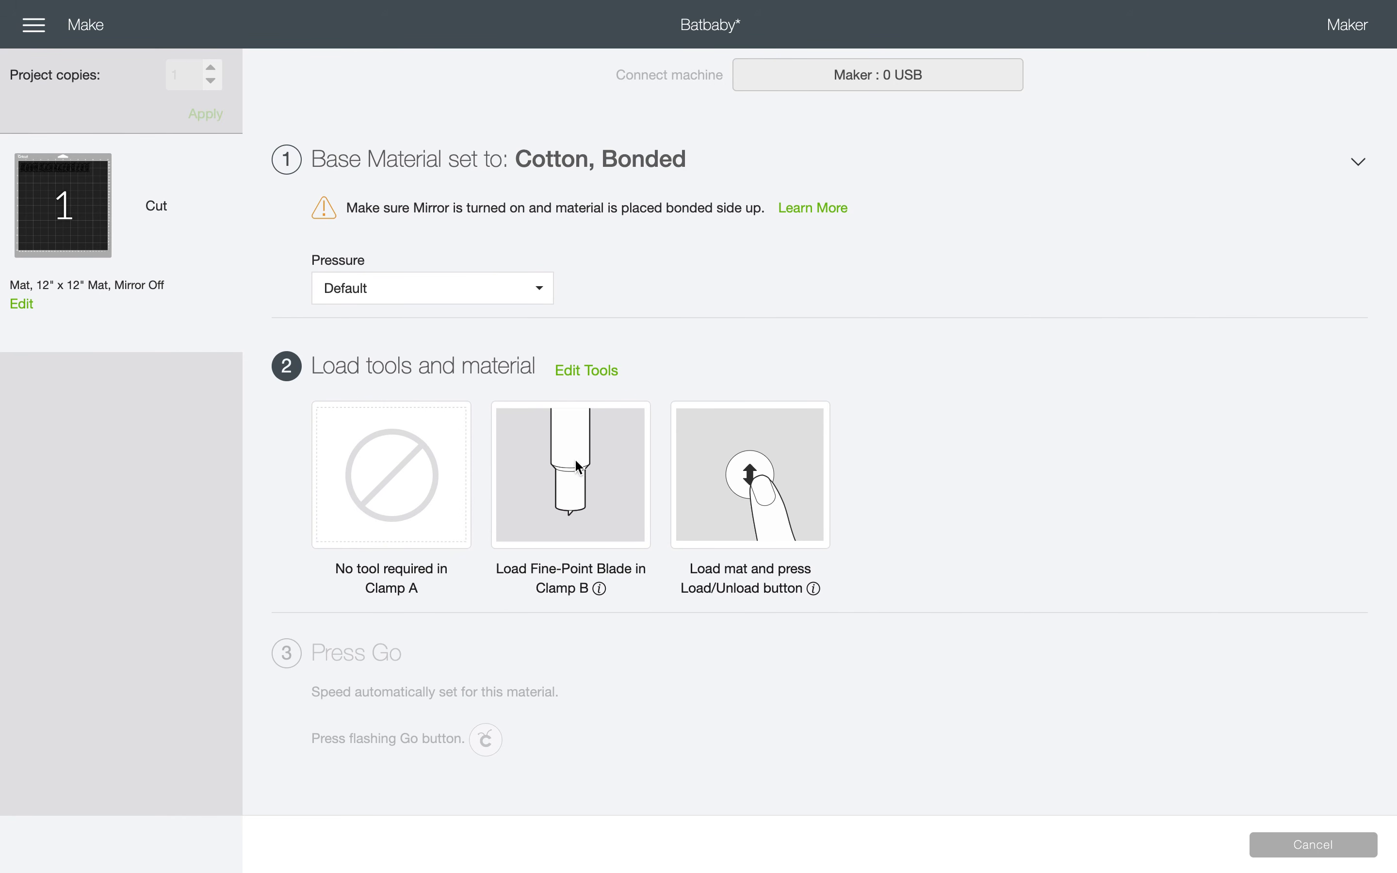
- View the cutting blade options for the bonded cotton, select Rotary Blade, and close them without applying
left_click(600, 370)
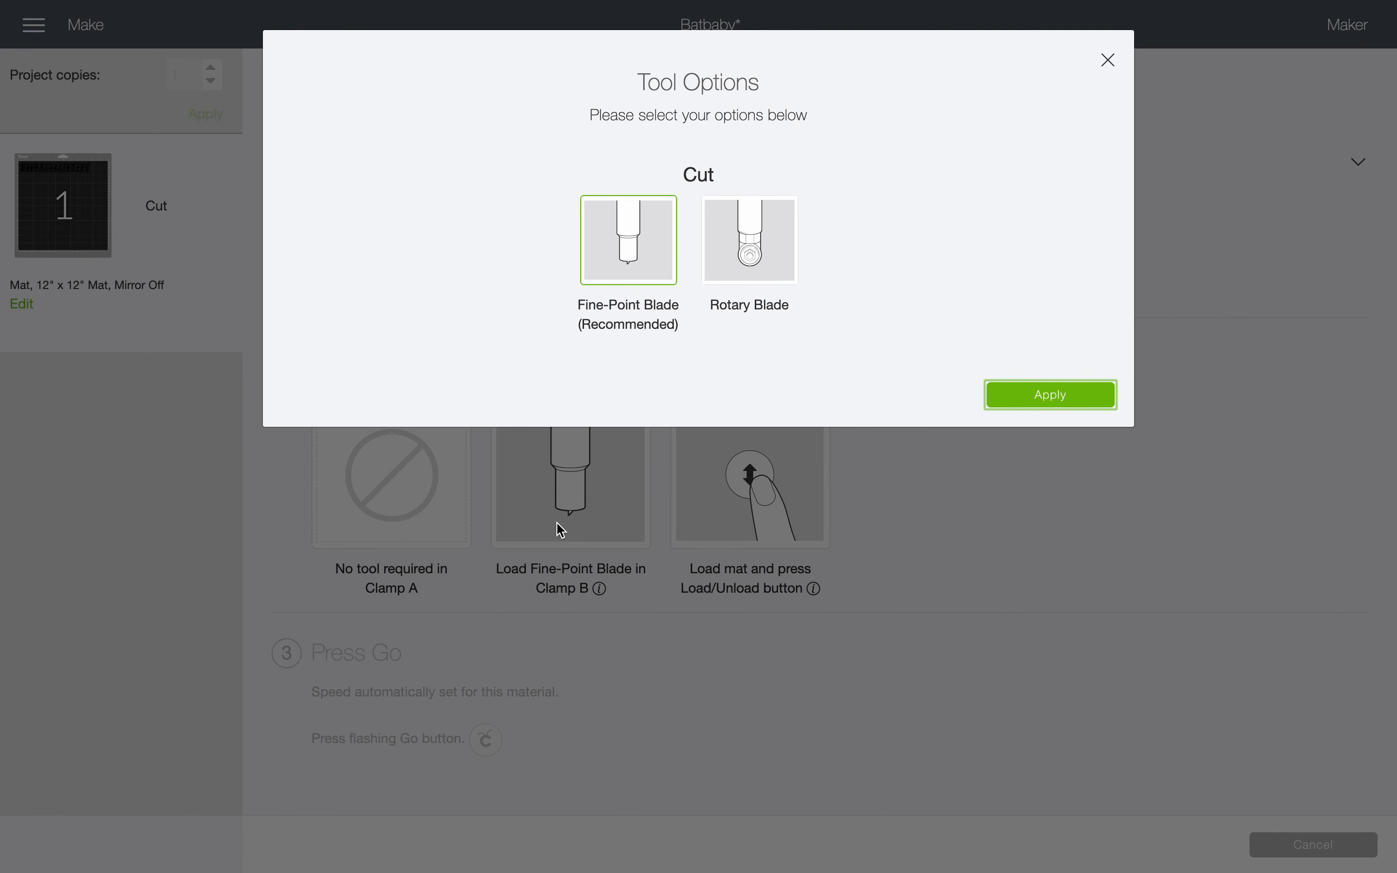
left_click(742, 272)
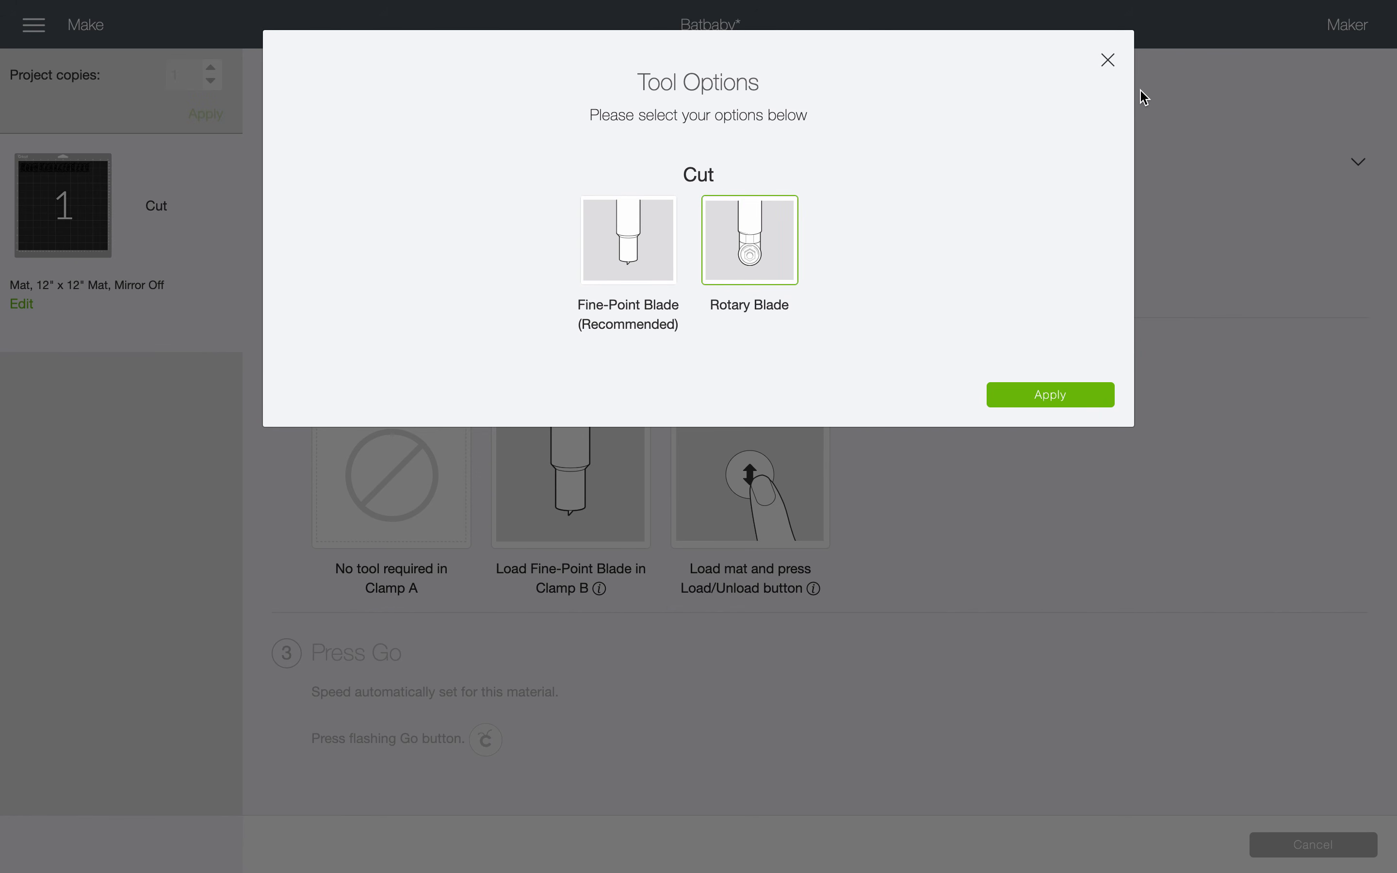
left_click(1108, 59)
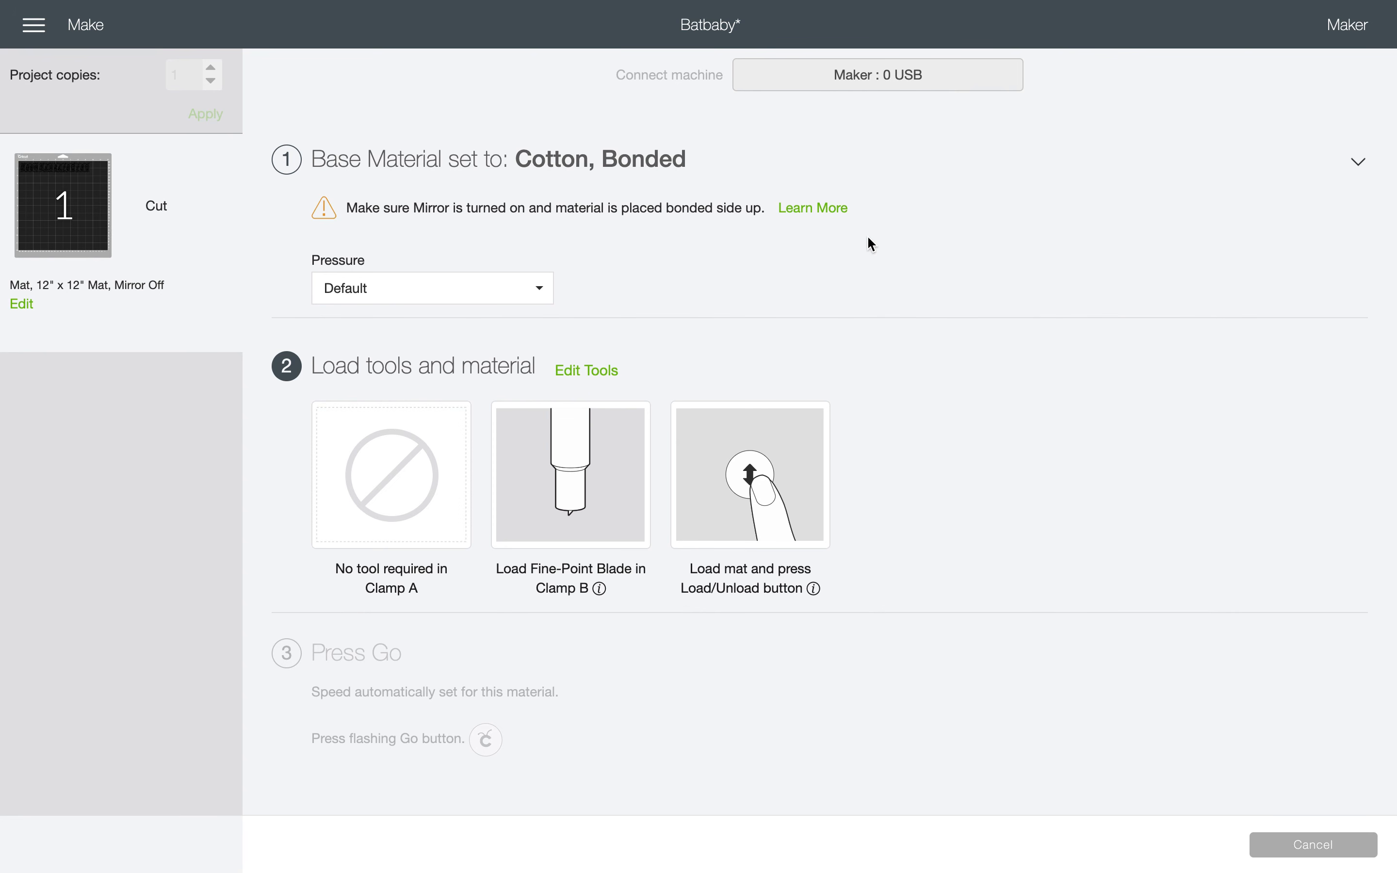
- Open the full materials list to choose another base material
left_click(793, 182)
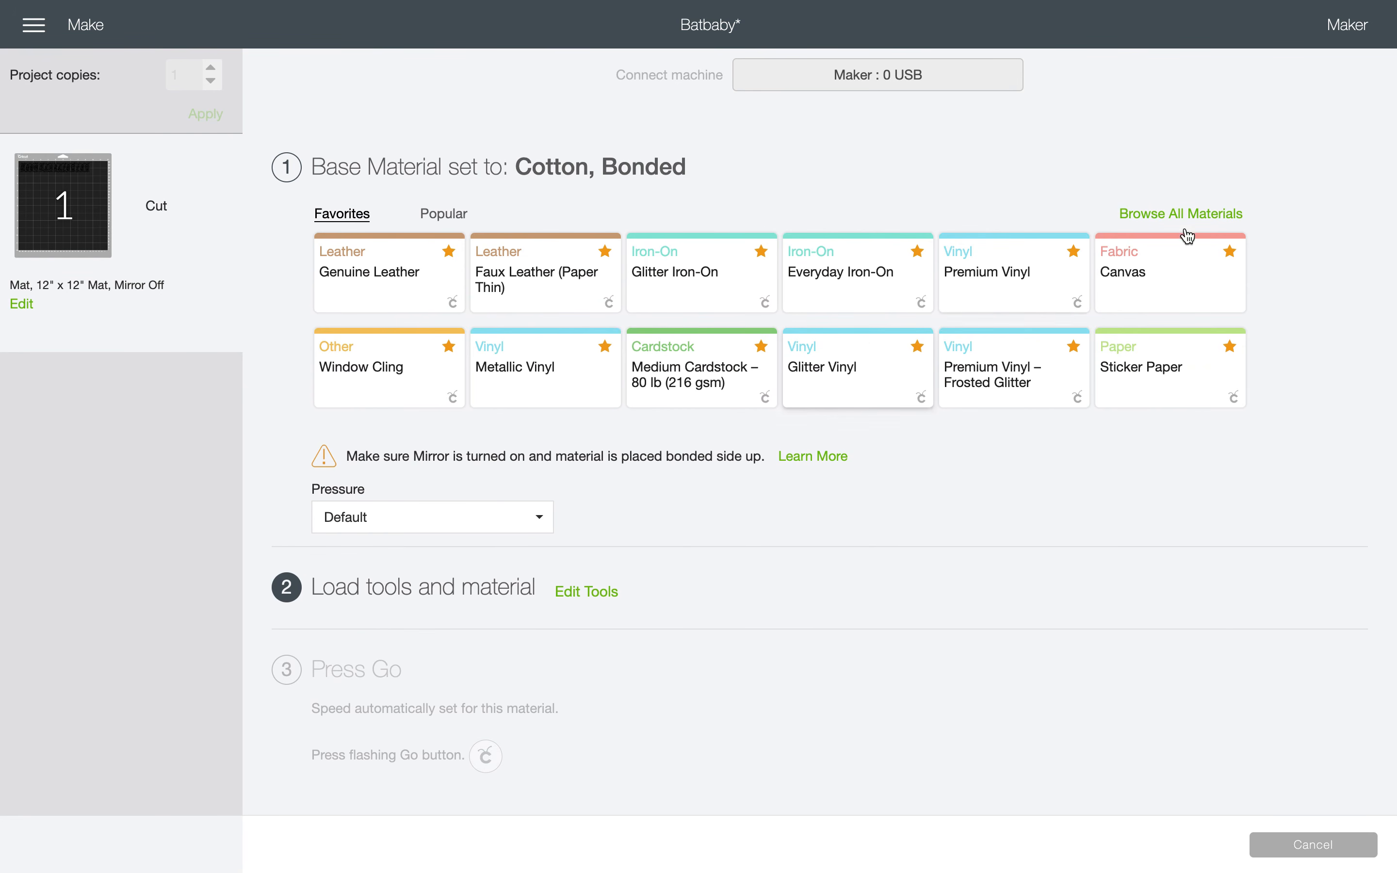
left_click(1199, 219)
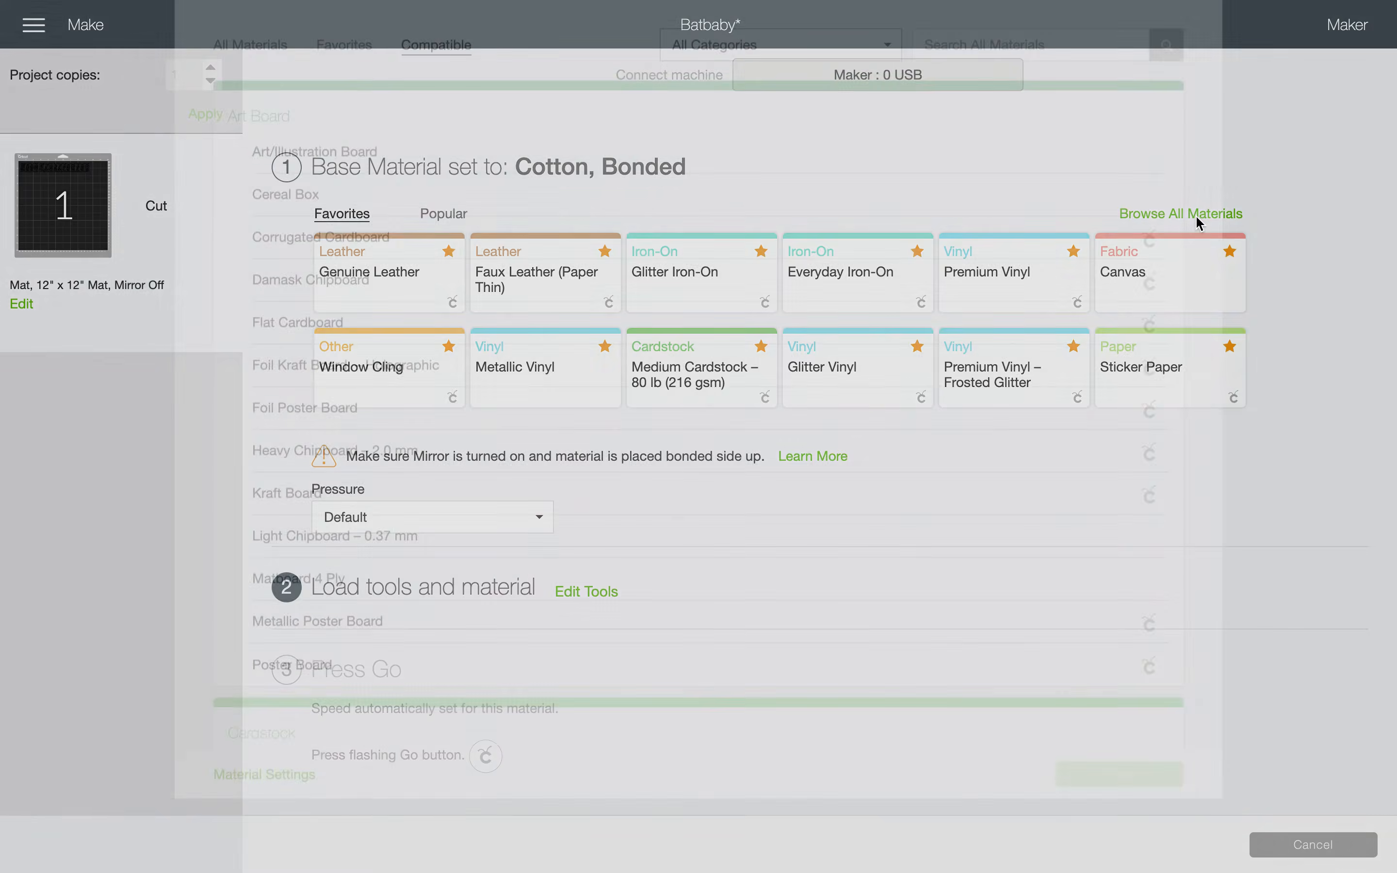